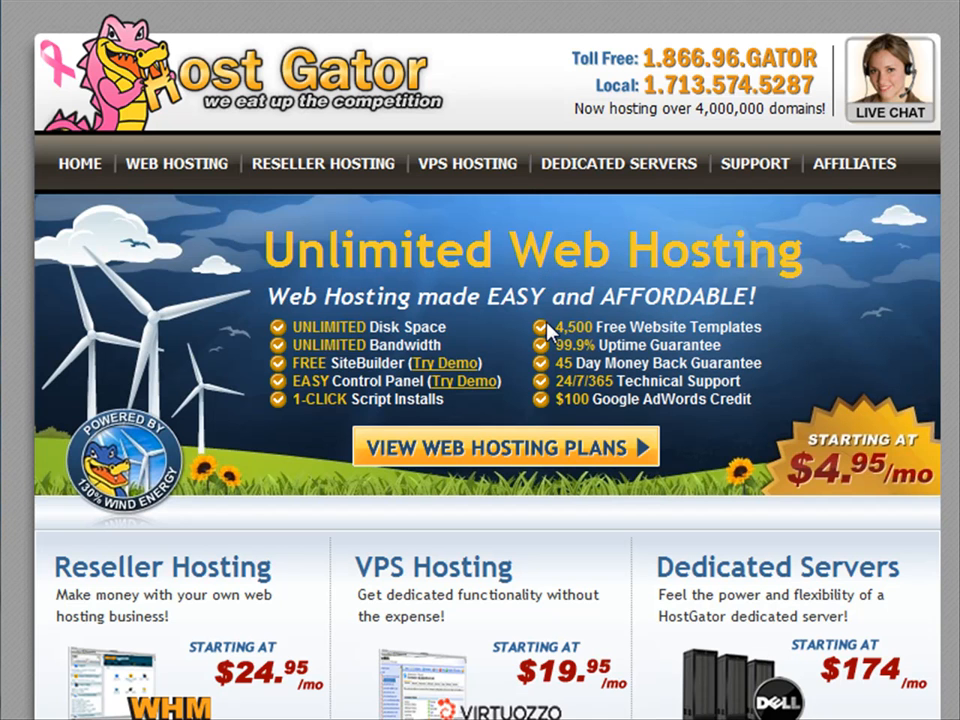
Open the HostGator web hosting plans page and scroll down to the Baby Plan.
left_click(478, 460)
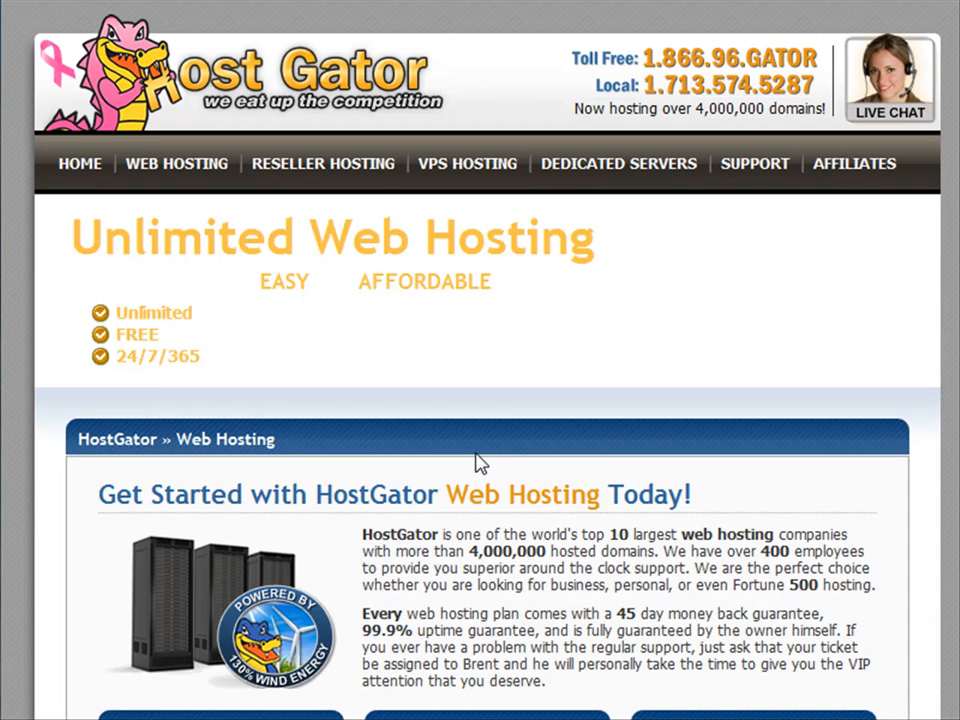
scroll(478, 455, "down", 3)
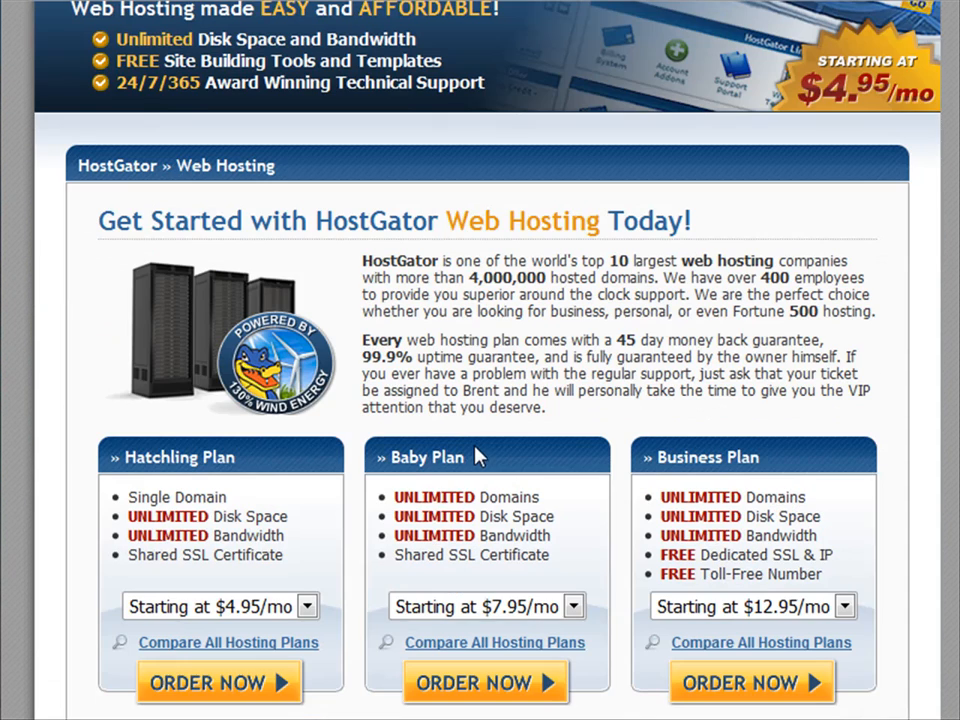
scroll(489, 336, "down", 2)
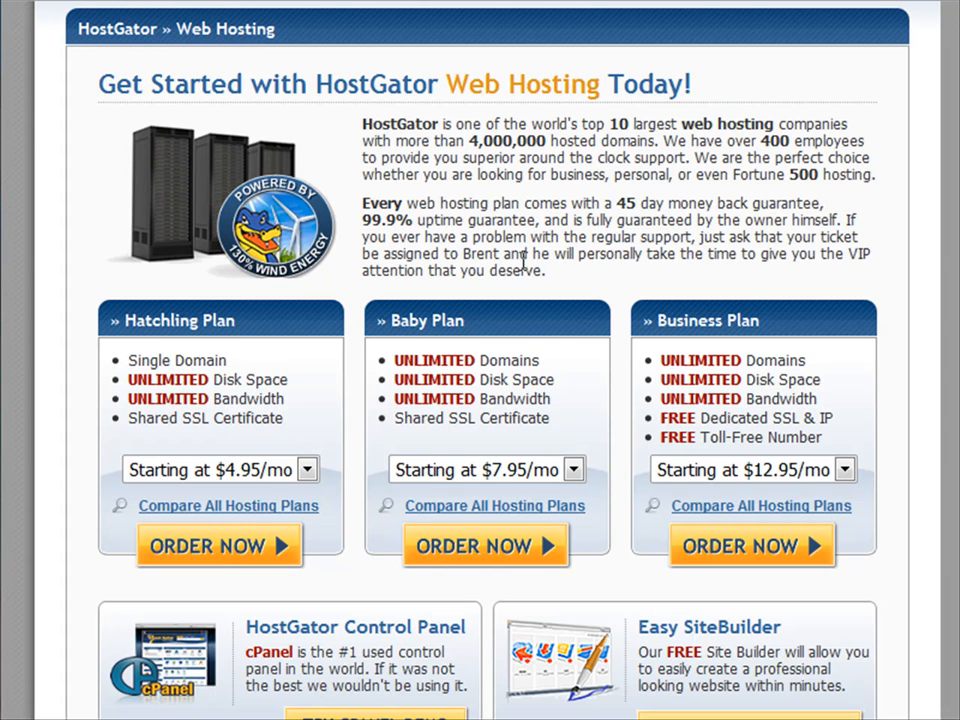
scroll(543, 343, "down", 3)
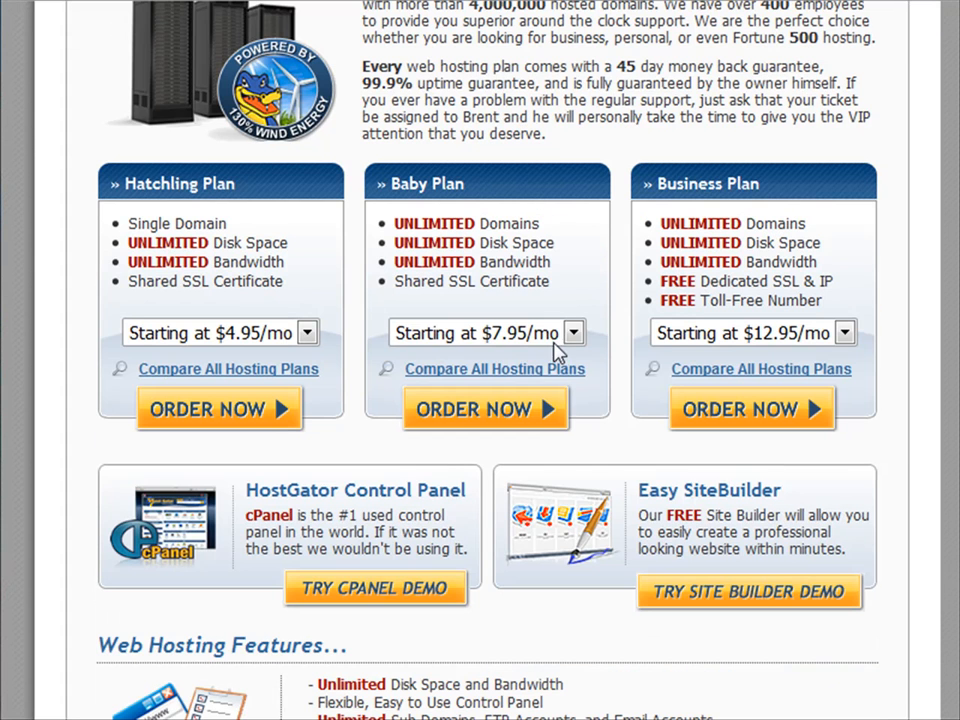
Set the Baby Plan billing to Monthly - $9.95/mo and order it.
left_click(572, 334)
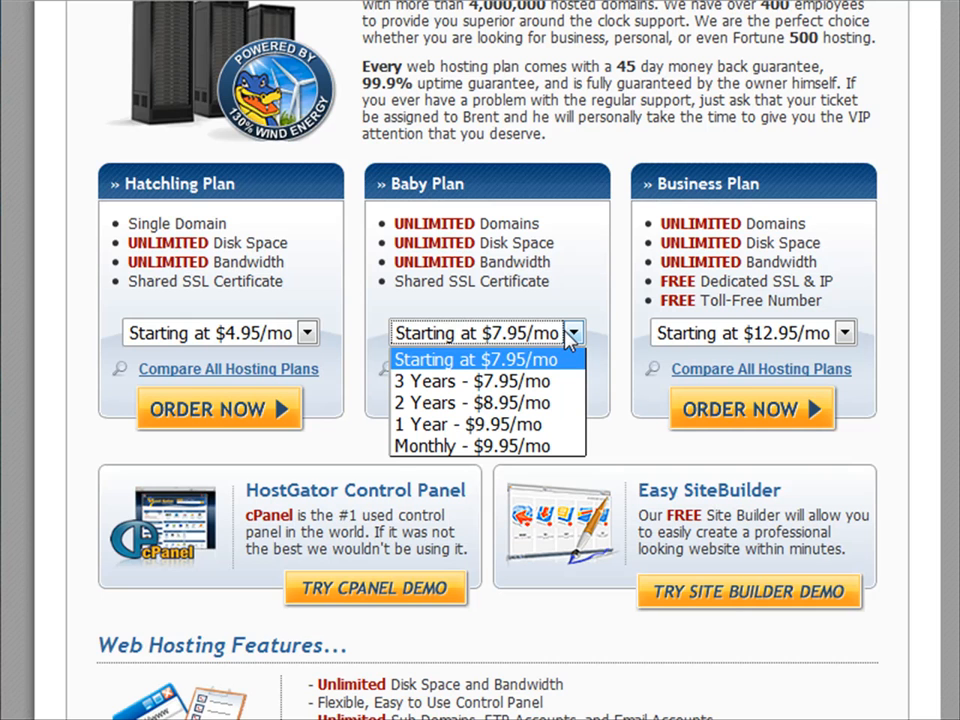
left_click(508, 424)
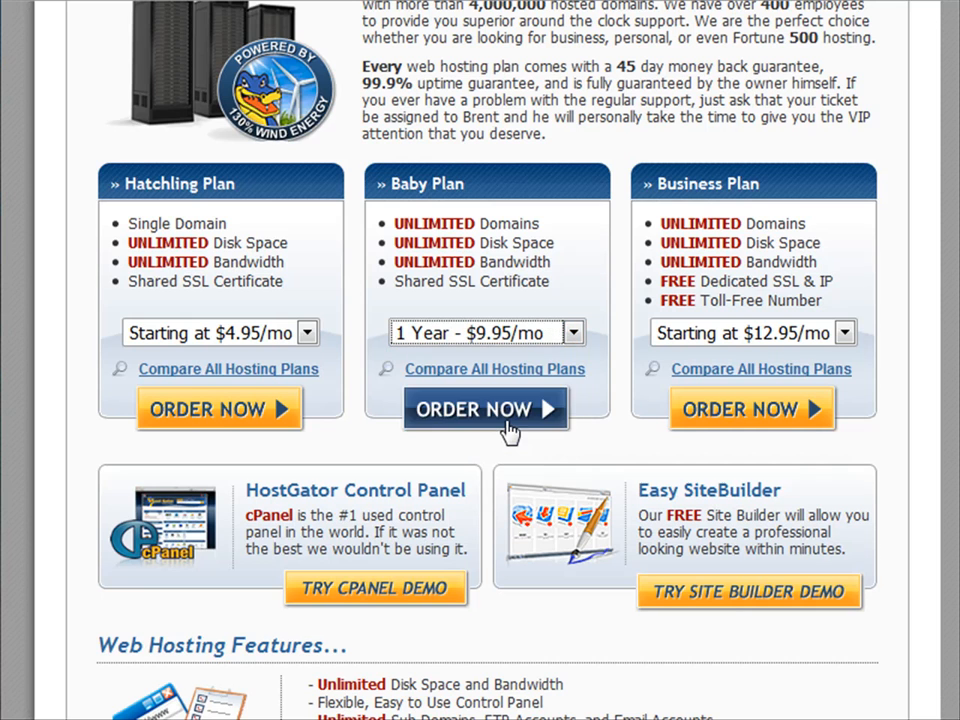
left_click(573, 333)
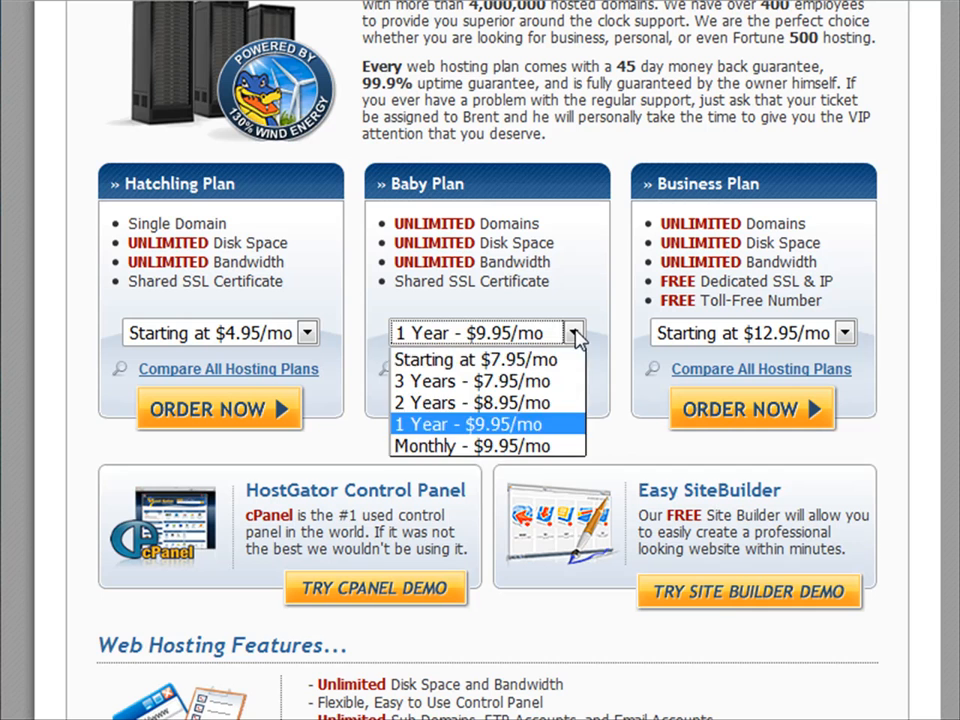
left_click(520, 447)
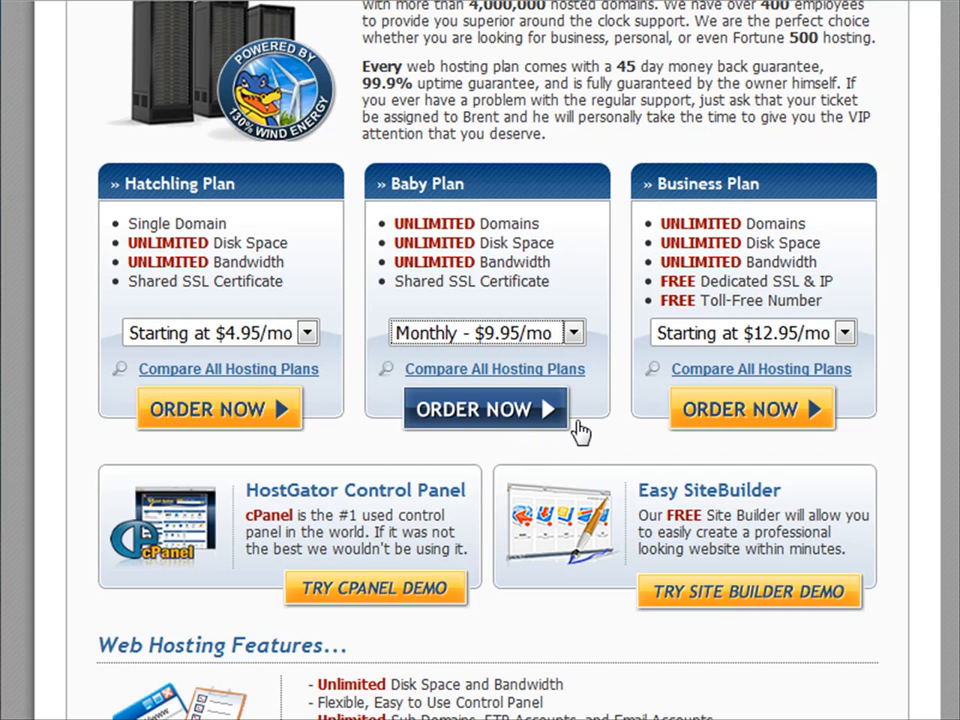
left_click(506, 416)
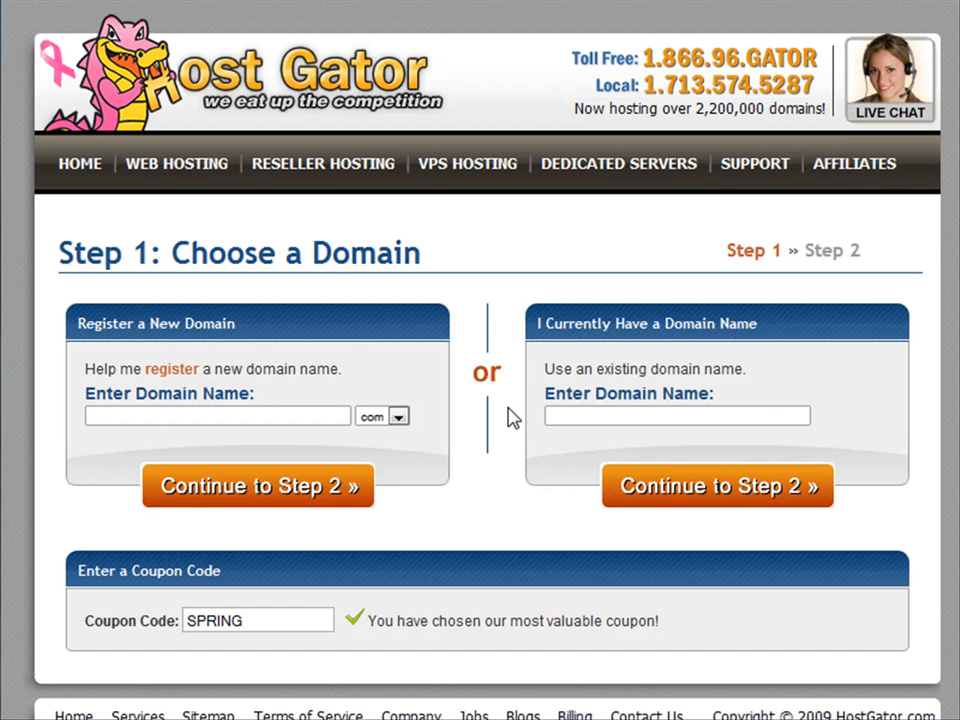
Enter easycreateblog.com as the already-owned domain name and continue to Step 2 billing.
left_click(217, 418)
left_click(397, 418)
left_click(397, 421)
left_click(592, 420)
type("easycreateblog.com")
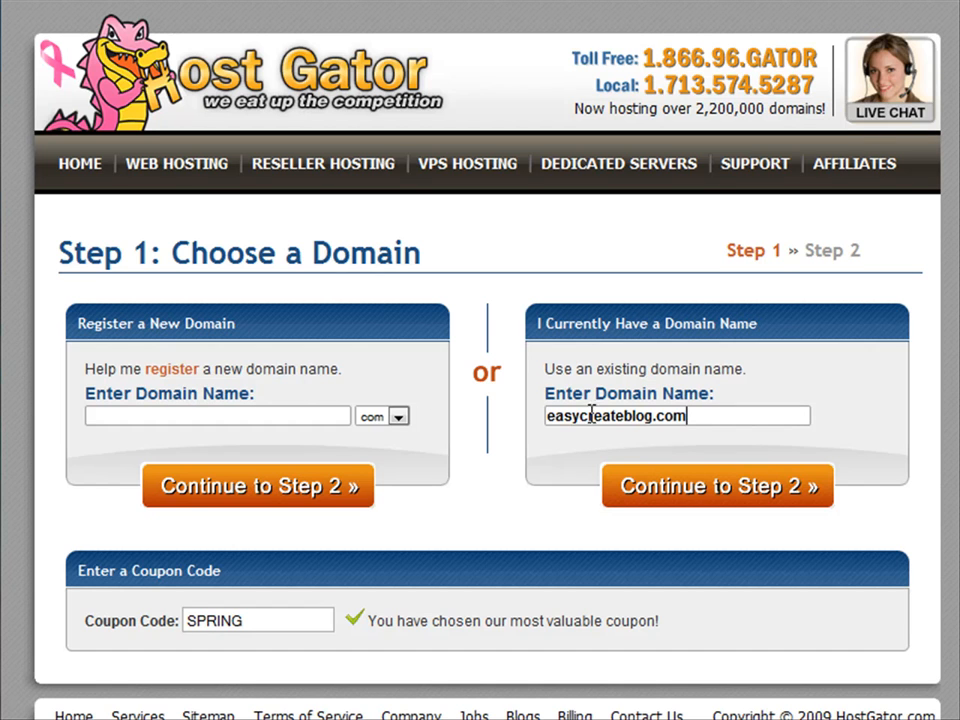
left_click(705, 490)
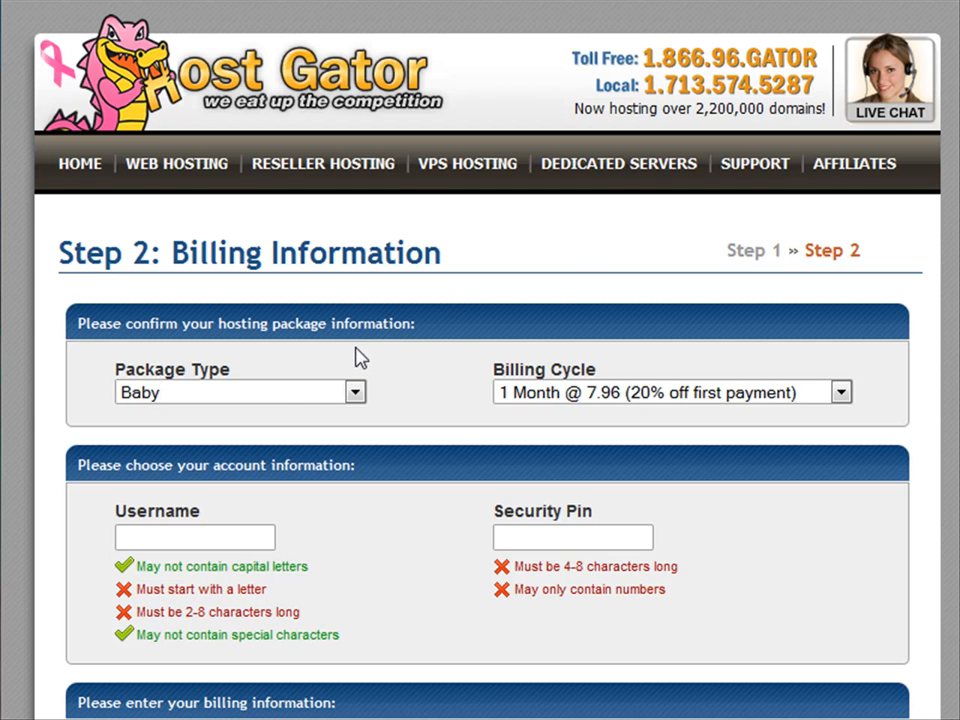
Scroll down and back up the billing form, reviewing the $7.96 order summary.
scroll(398, 345, "down", 2)
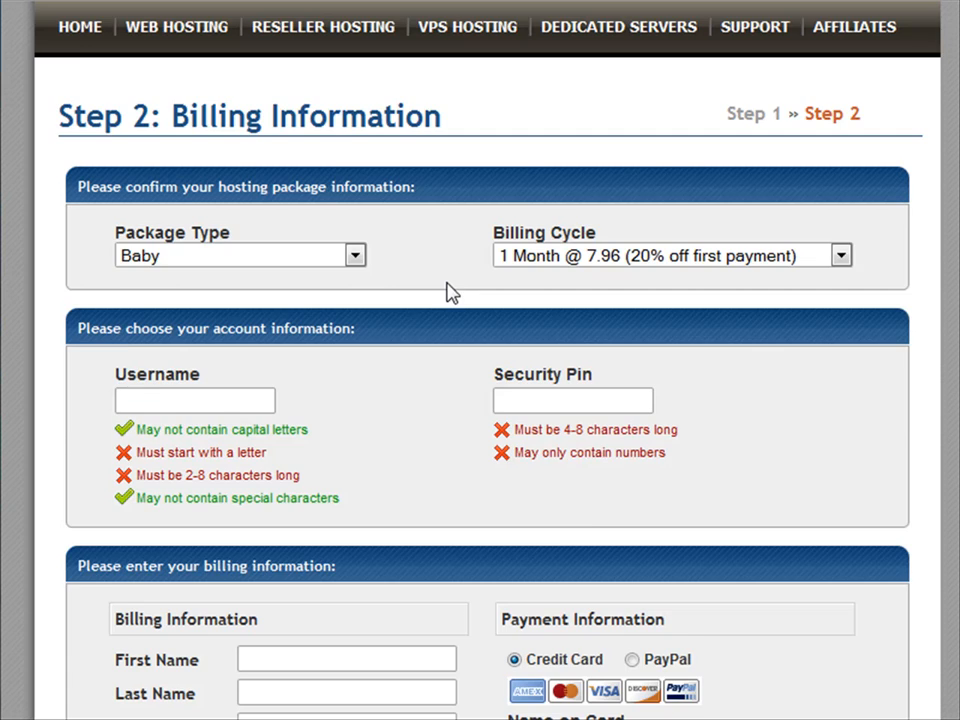
scroll(445, 292, "down", 2)
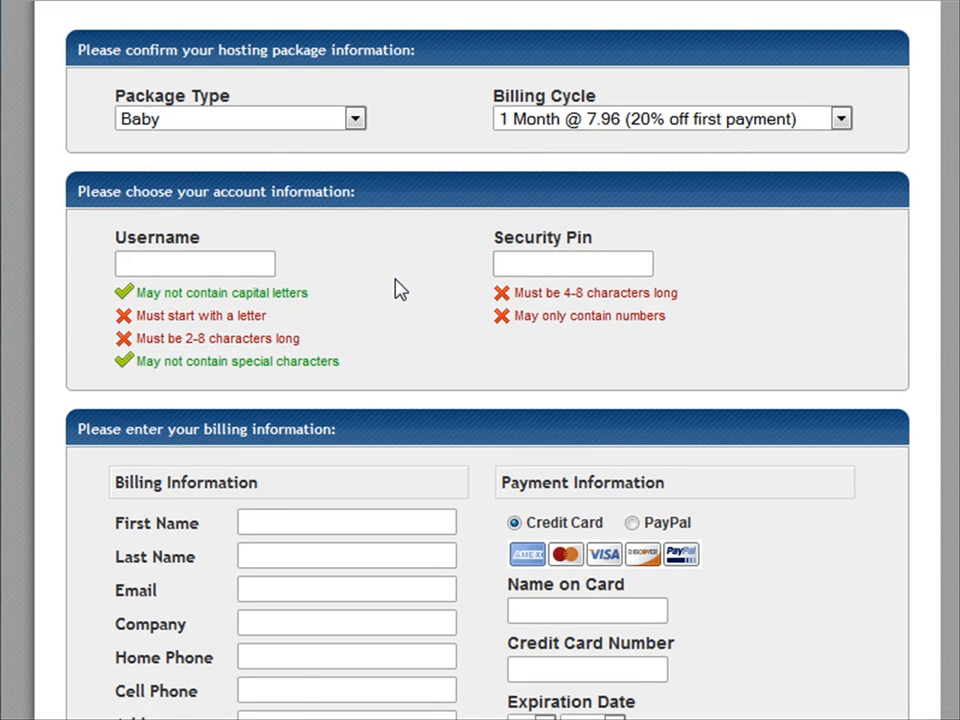
scroll(396, 282, "down", 4)
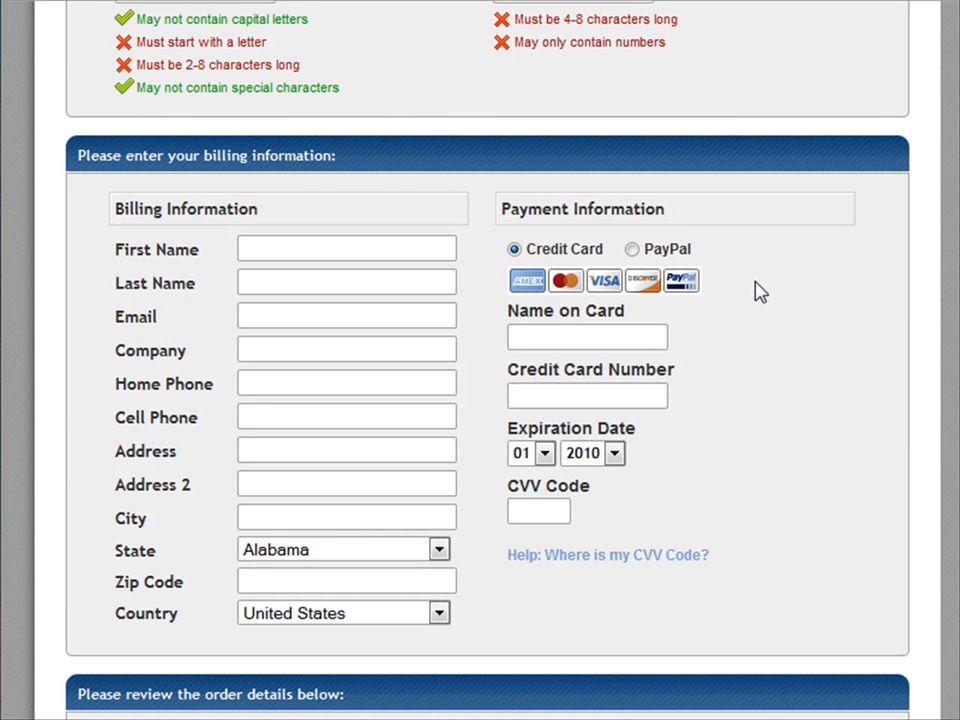
scroll(758, 290, "down", 8)
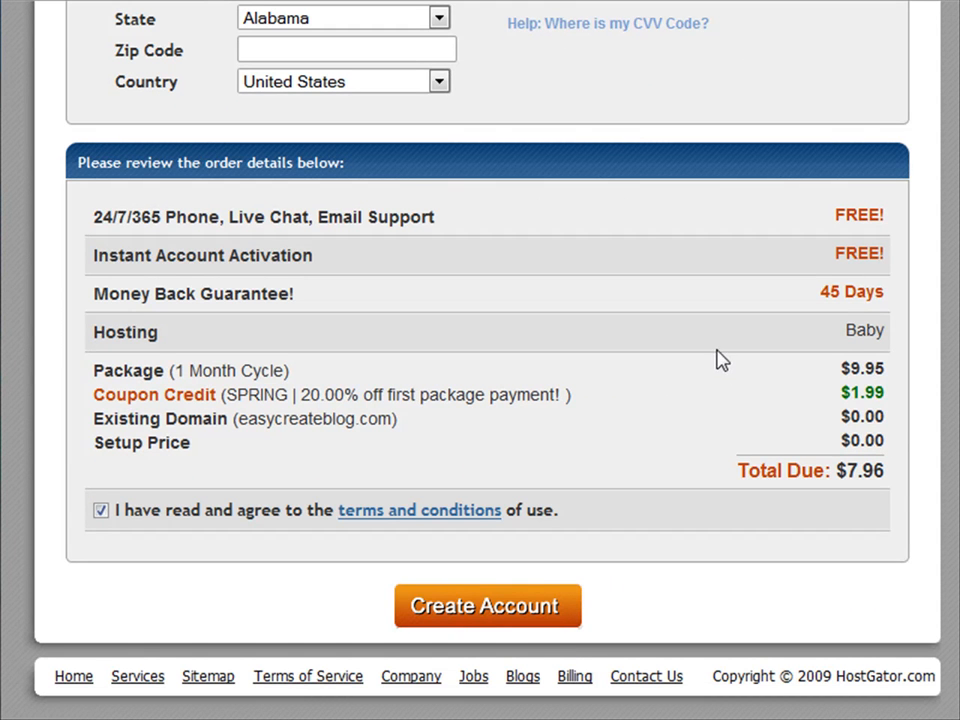
scroll(696, 354, "up", 6)
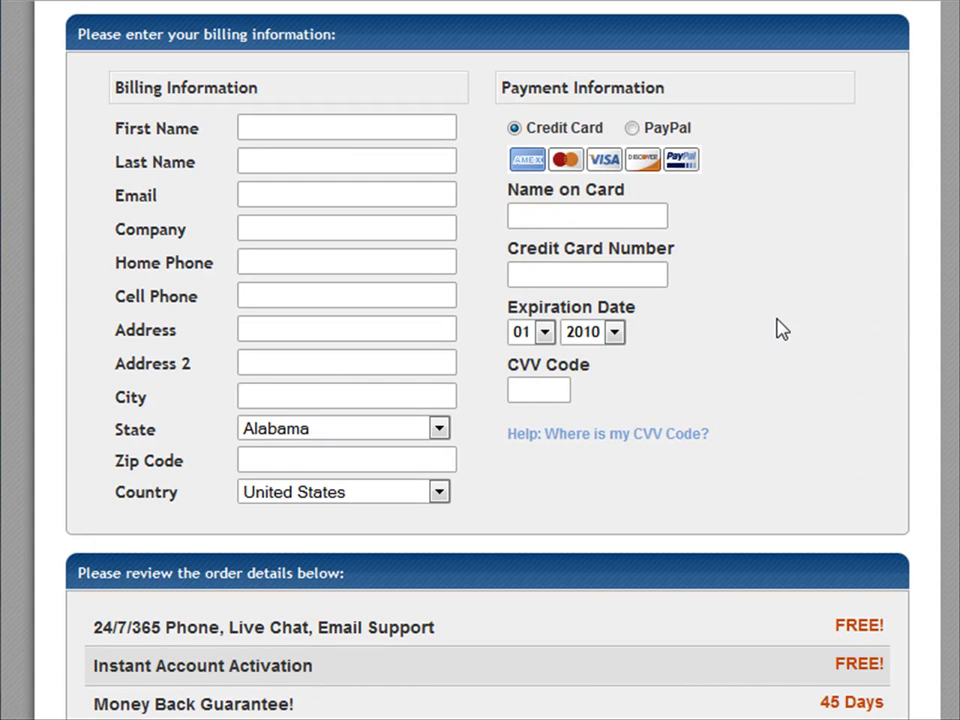
scroll(780, 330, "up", 8)
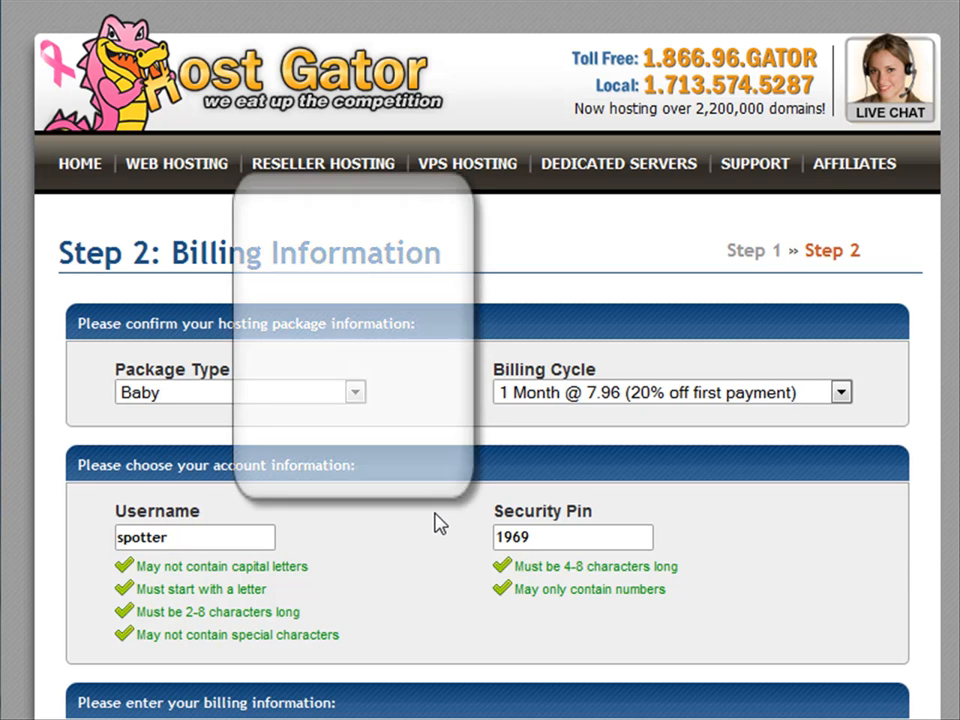
Scroll to the order details and submit the $7.96 order with Create Account.
scroll(440, 522, "down", 7)
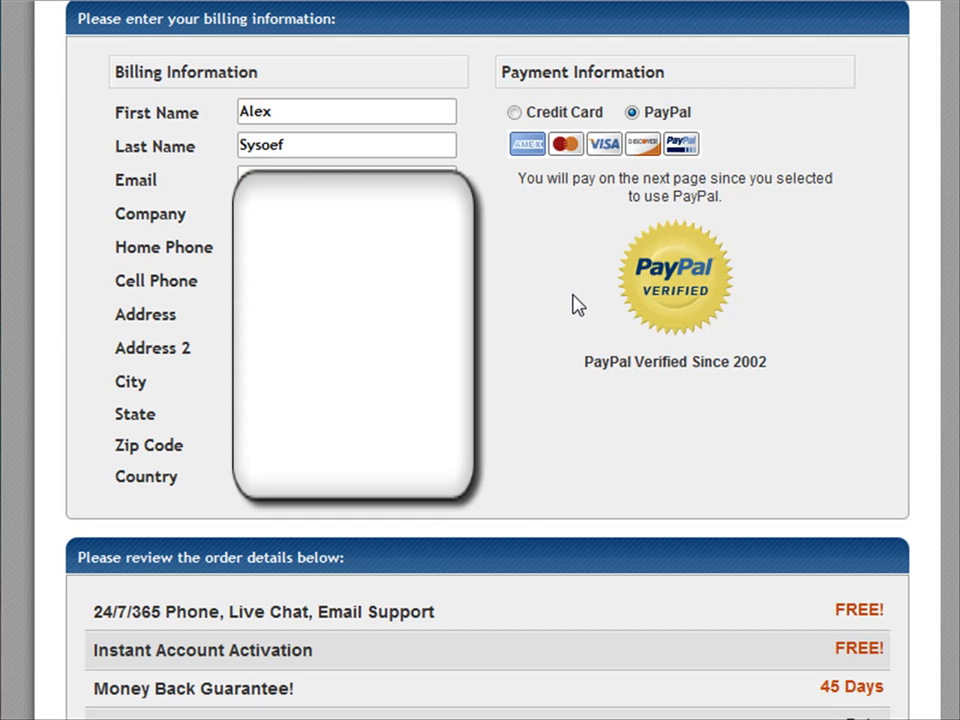
scroll(572, 304, "down", 5)
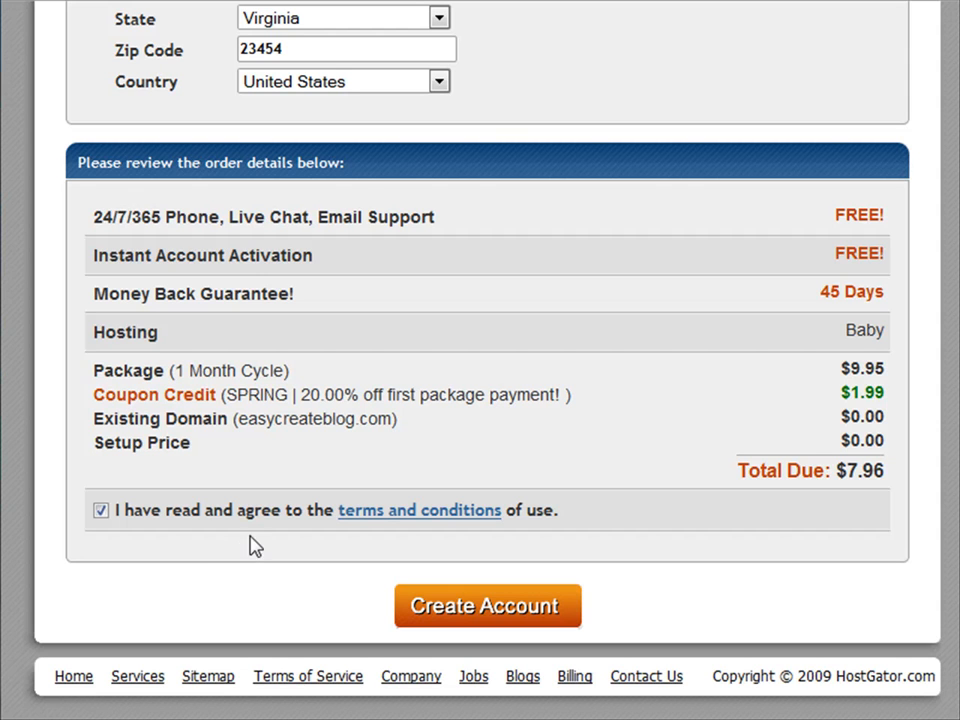
left_click(500, 617)
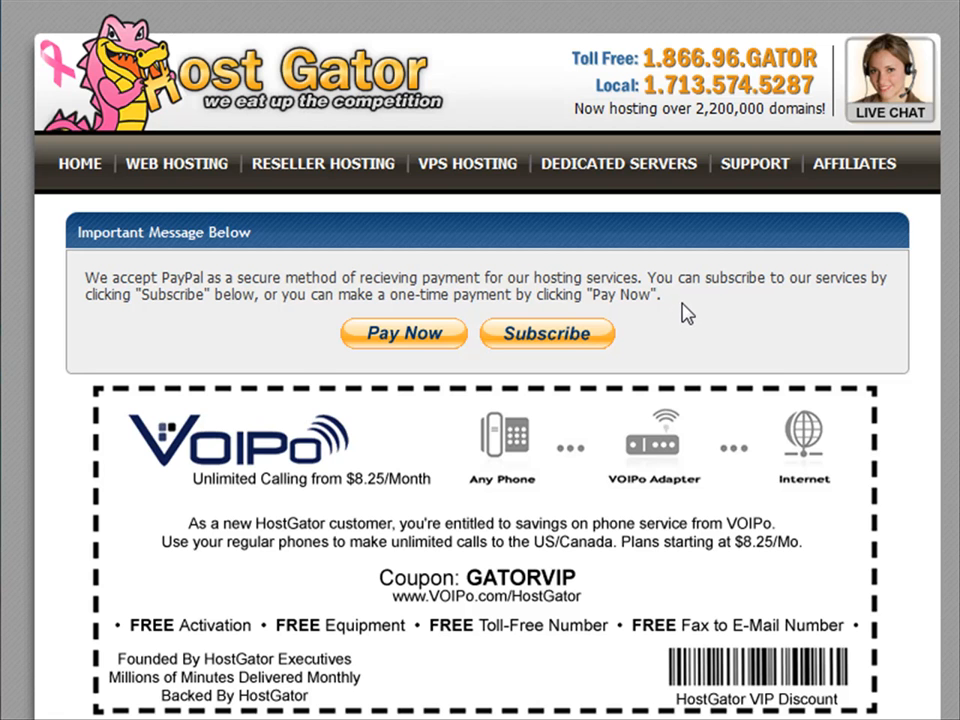
Scroll over the PayPal Important Message page to review its payment options.
scroll(687, 313, "down", 2)
scroll(686, 313, "up", 2)
Choose a one-time PayPal payment, log in with the account password, and pay $7.96.
left_click(415, 336)
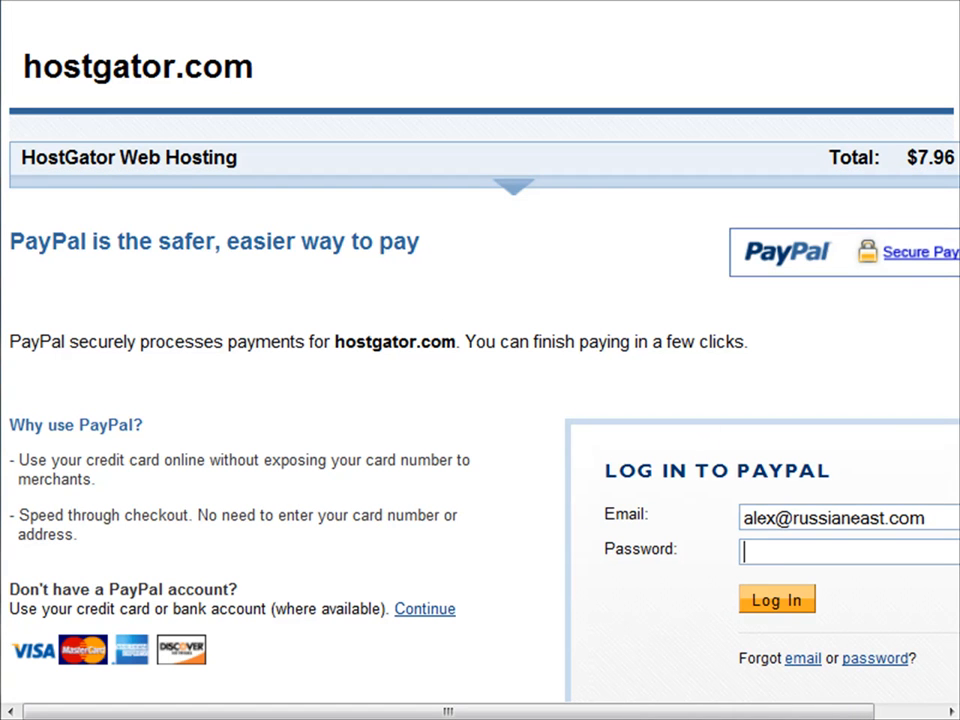
key("ctrl+v")
left_click(786, 598)
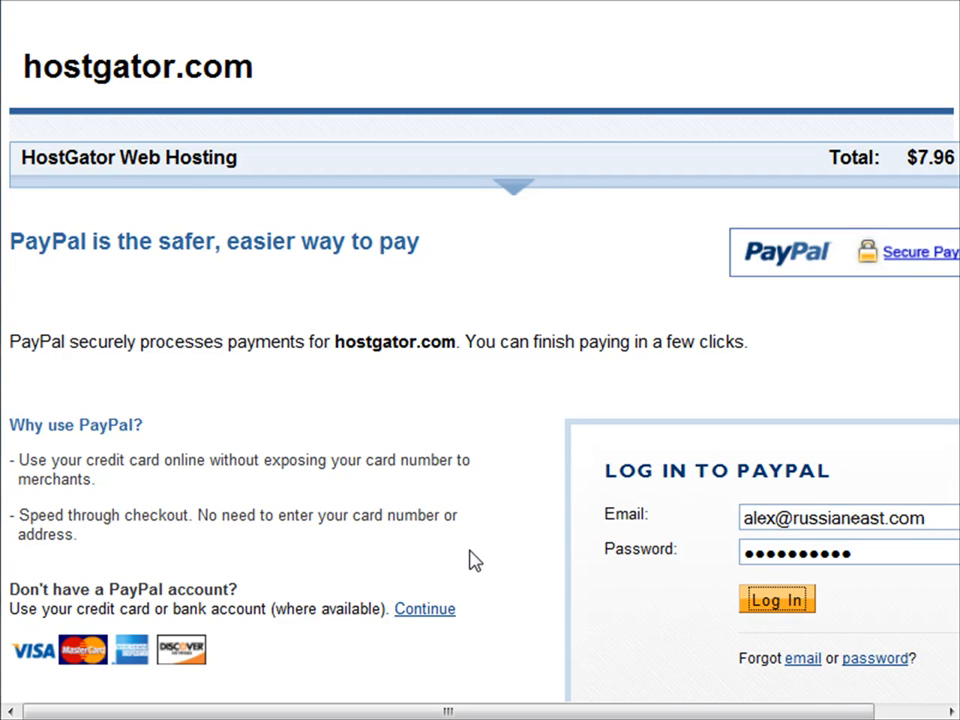
scroll(459, 542, "down", 3)
left_click(927, 575)
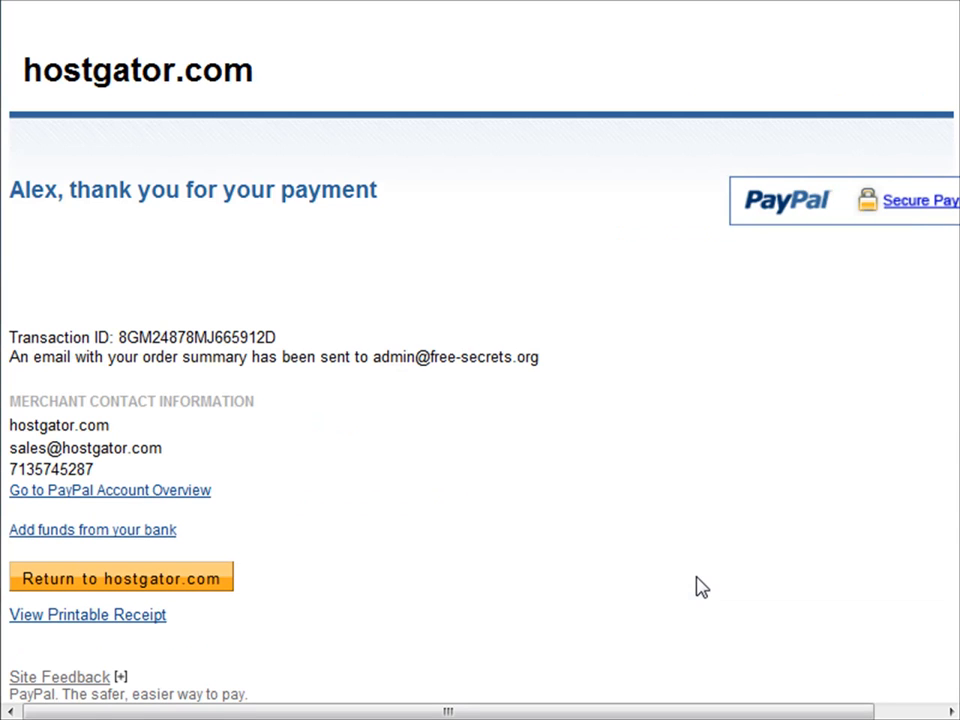
Return from PayPal's thank-you page to hostgator.com.
left_click(161, 585)
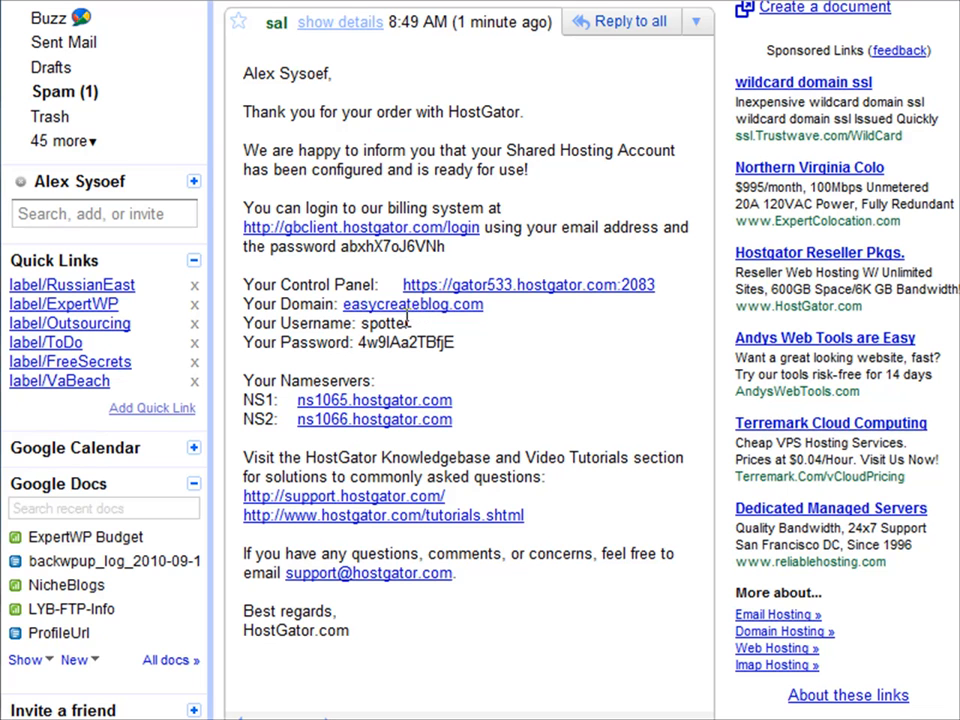
Open the easycreateblog.com link beside Your Domain in the HostGator email.
left_click(418, 306)
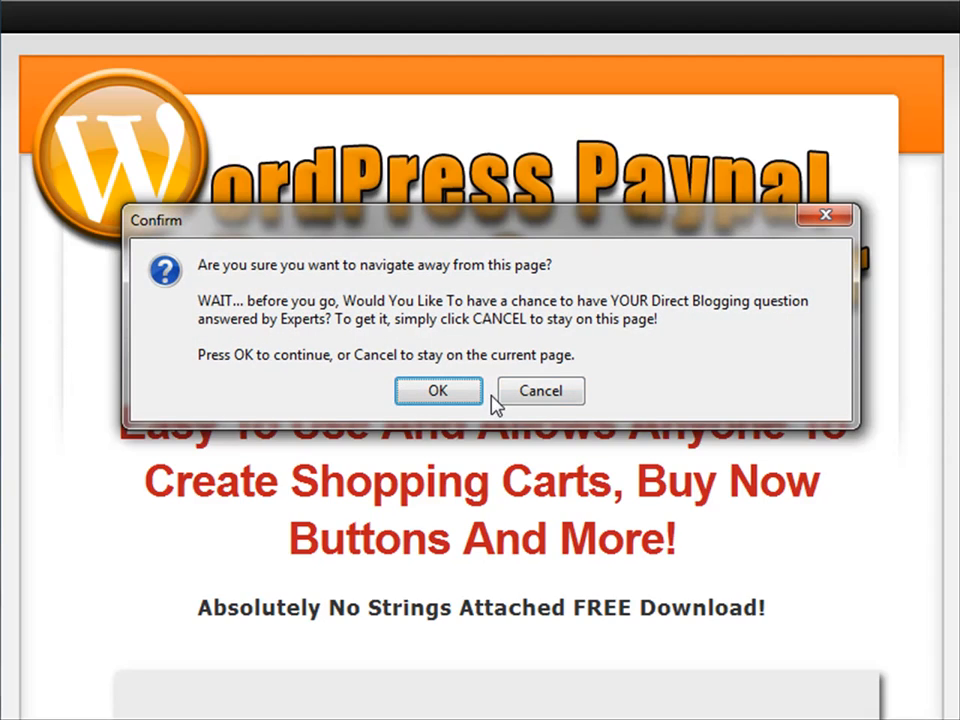
Confirm leaving the WordPress Paypal promo page in the navigate-away prompt.
left_click(541, 396)
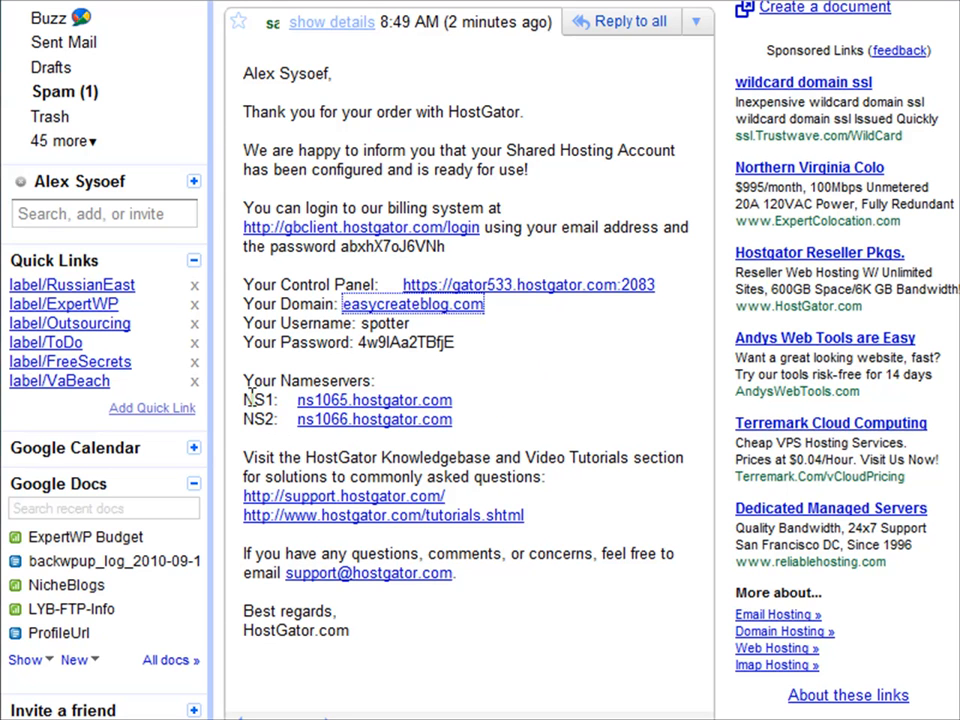
Select the NS1 and NS2 nameserver lines in the HostGator welcome email.
left_click_drag(248, 398, 508, 433)
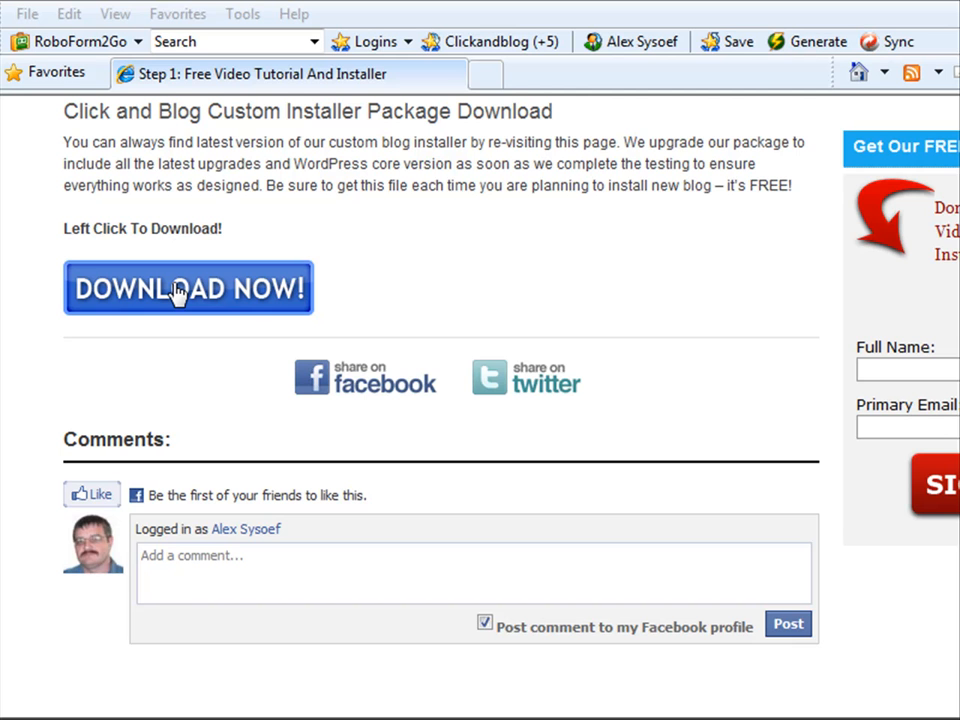
left_click(222, 300)
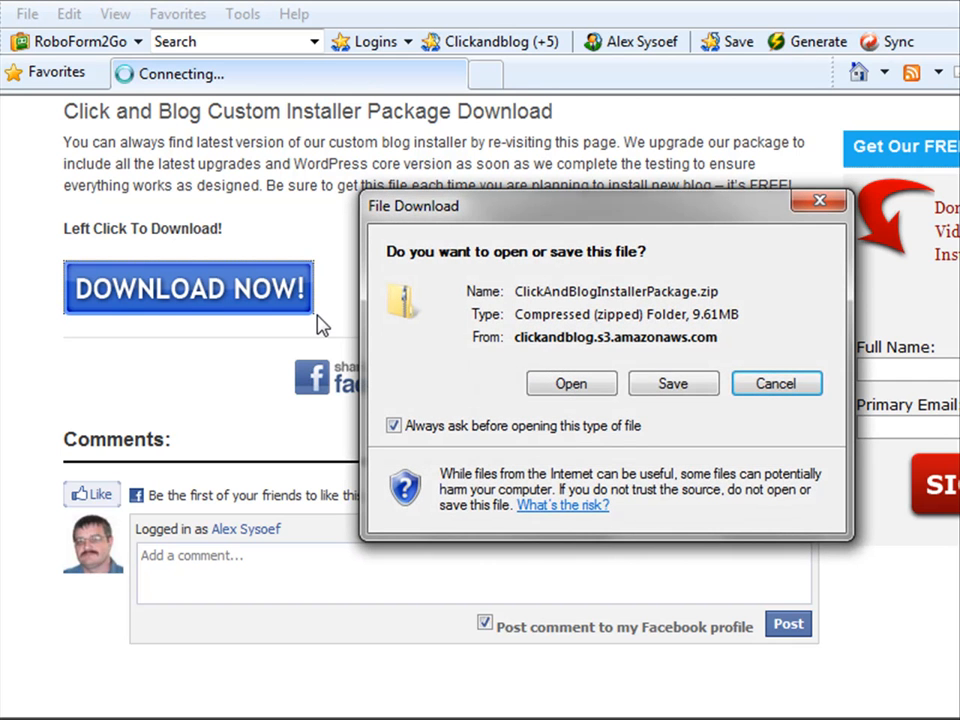
left_click(674, 386)
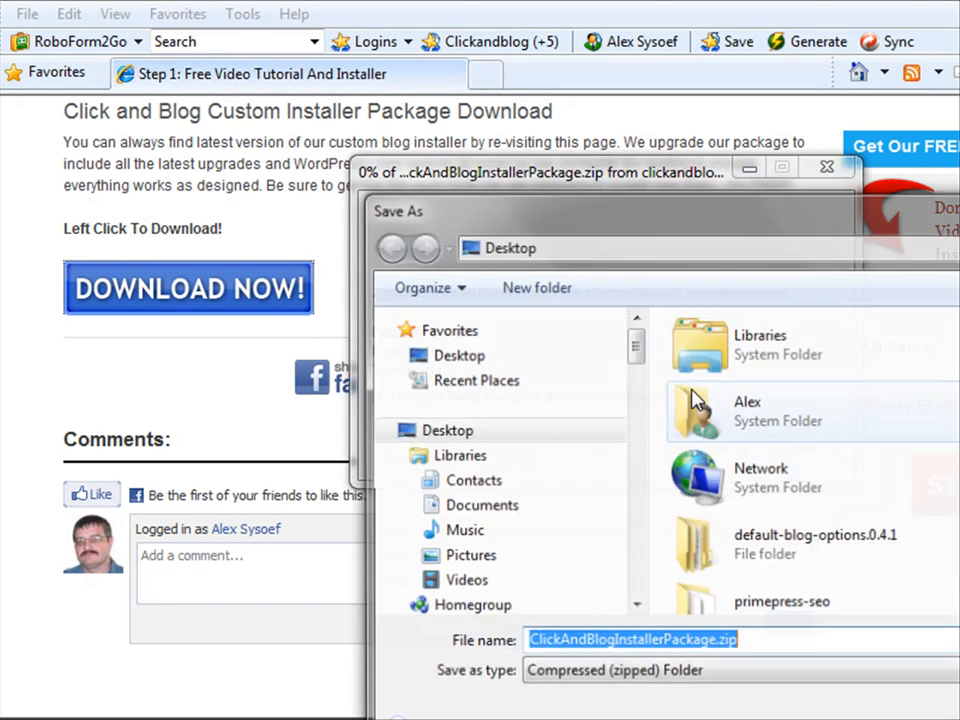
left_click_drag(690, 190, 368, 110)
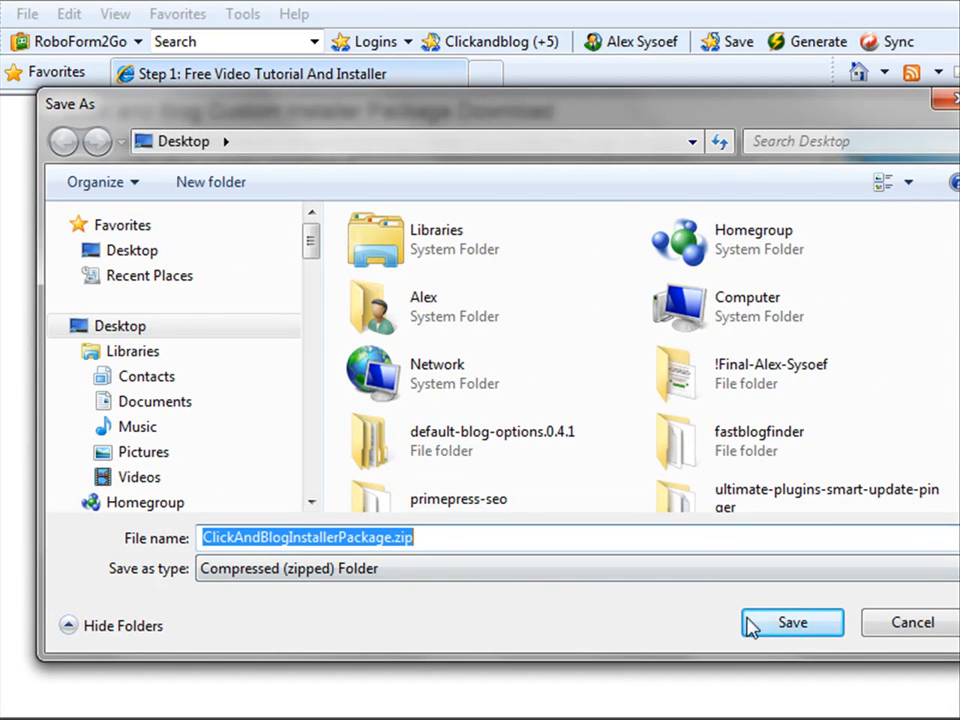
left_click(782, 630)
left_click(766, 385)
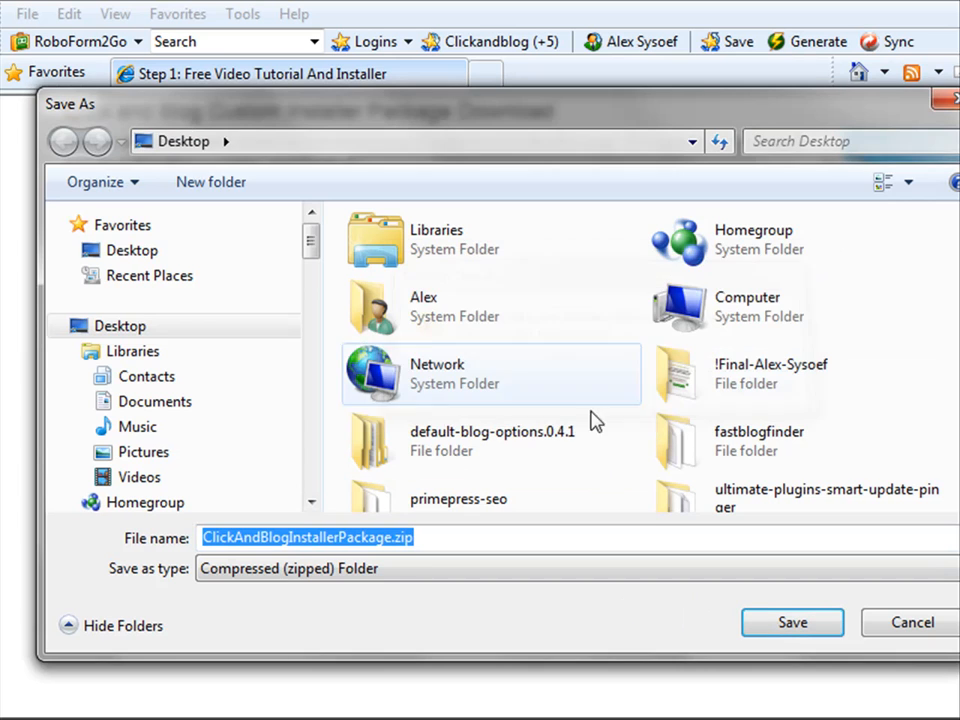
left_click(949, 101)
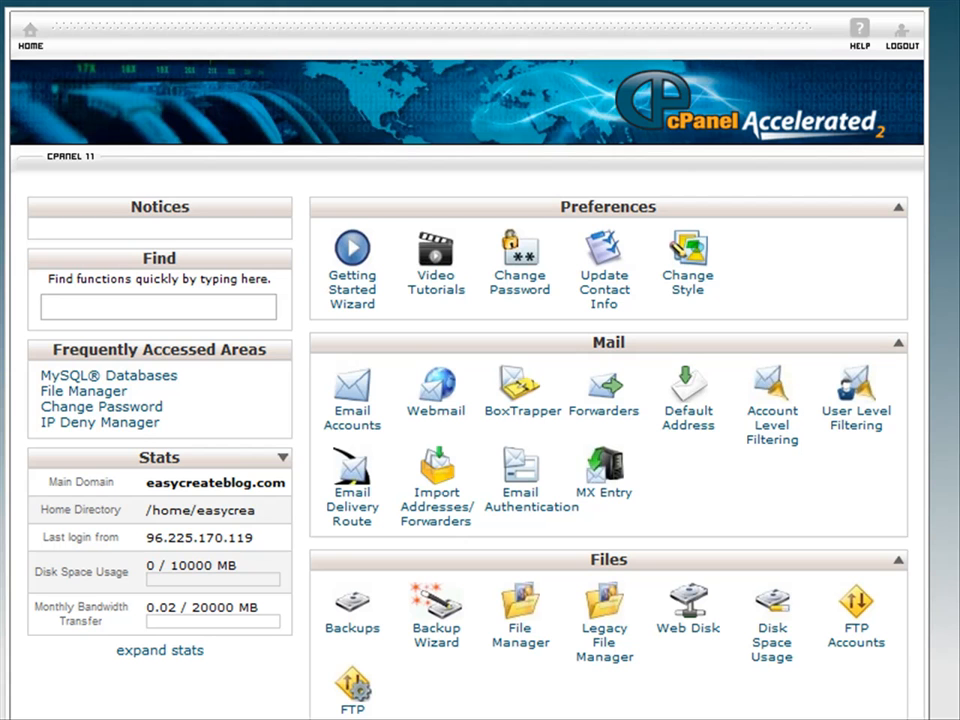
Scroll to the Databases section, set up a blank note, and launch the MySQL Database Wizard.
scroll(480, 400, "down", 3)
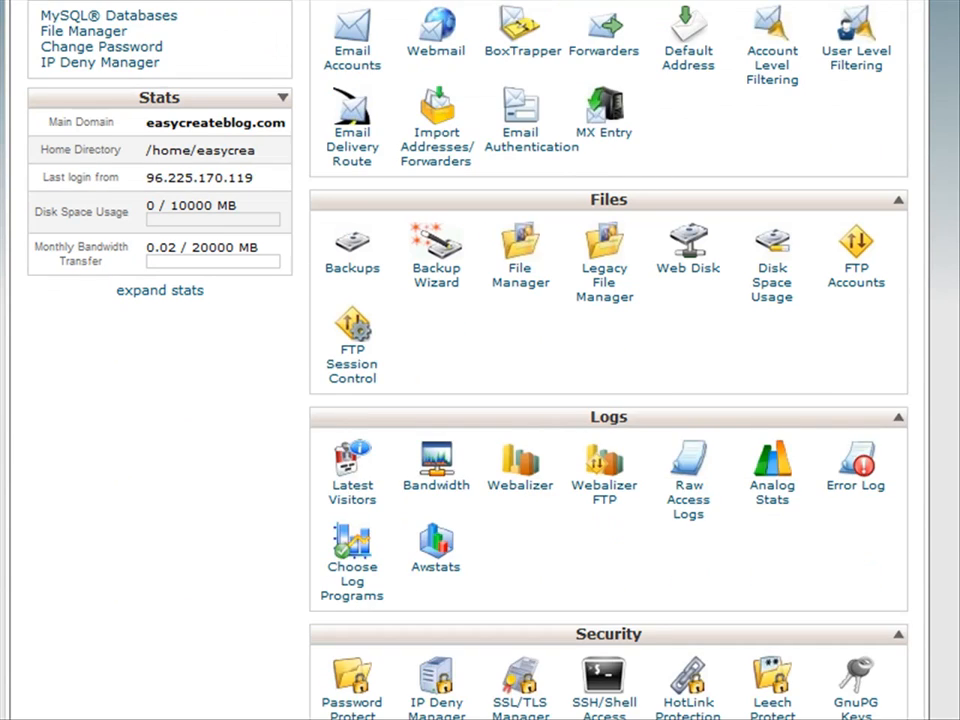
scroll(480, 400, "down", 3)
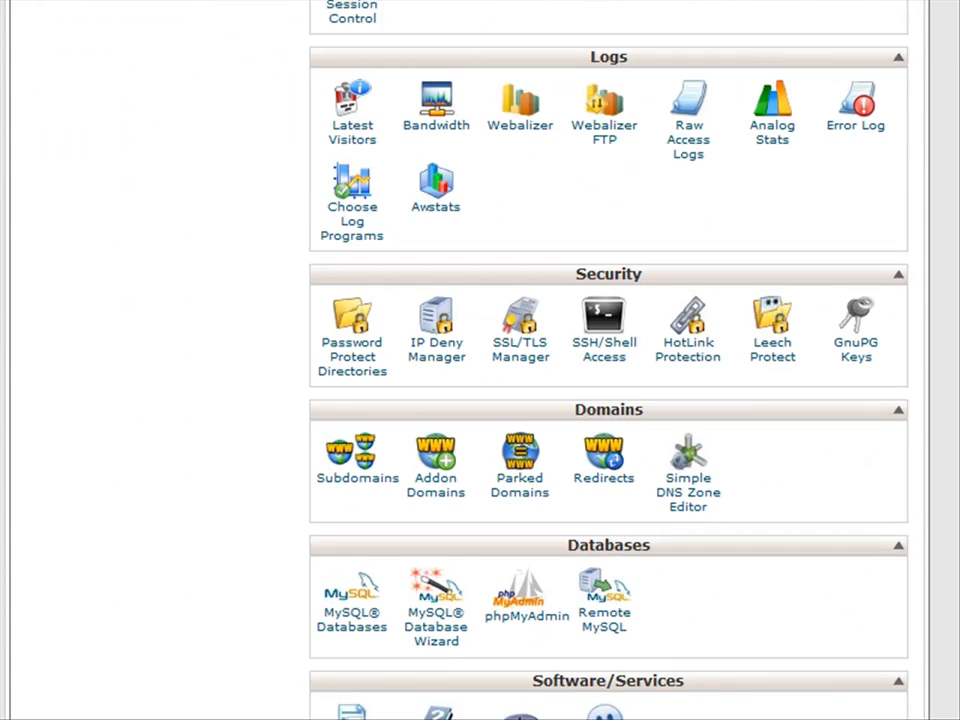
scroll(608, 400, "down", 1)
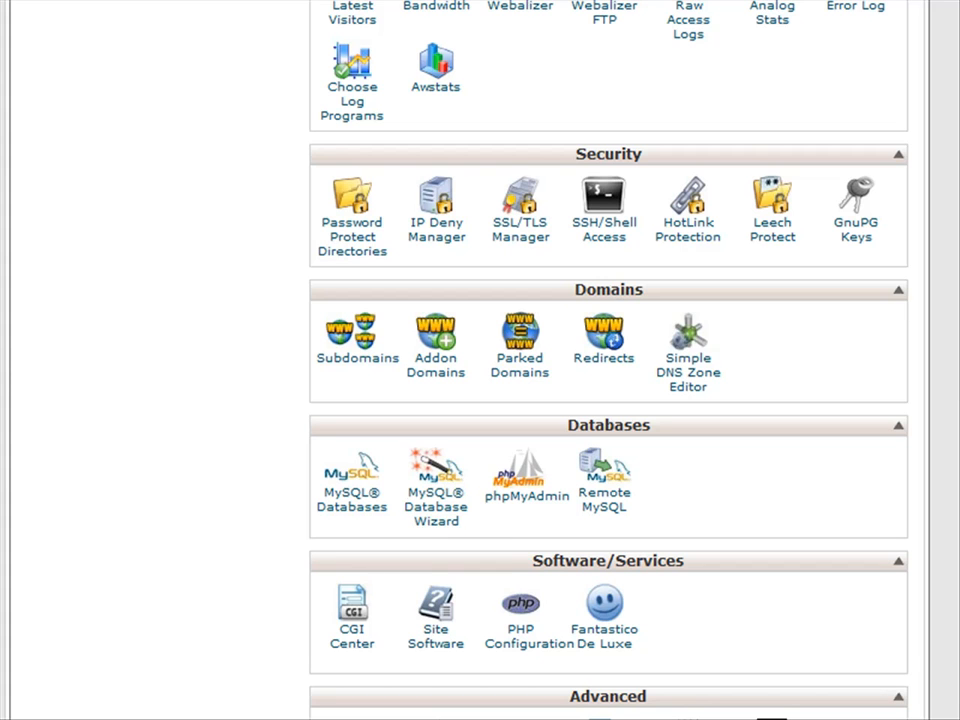
key("alt+Tab")
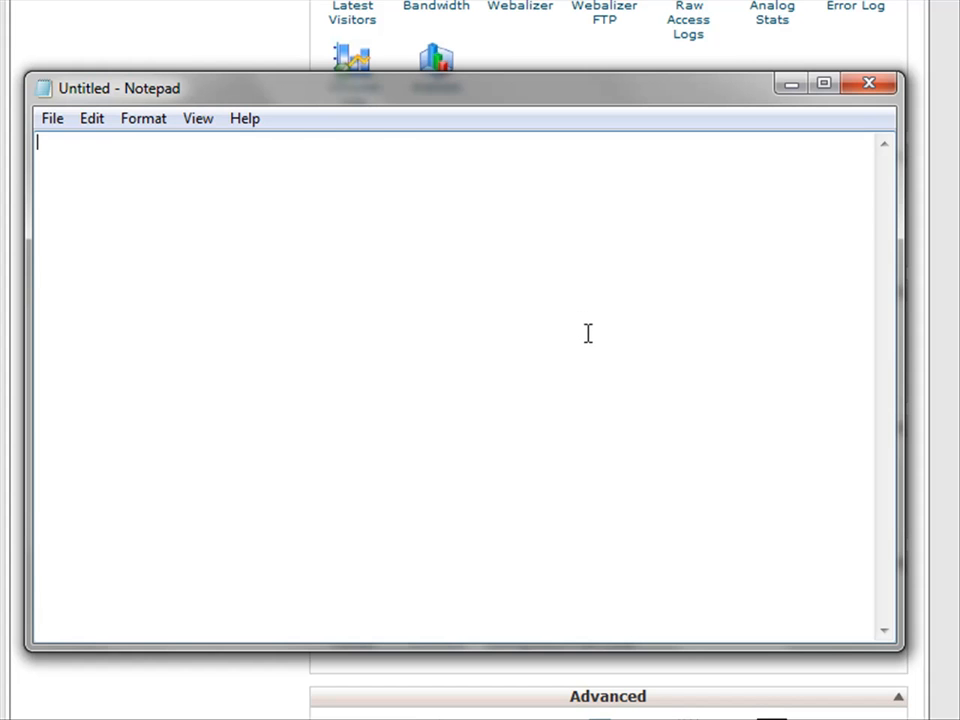
left_click(955, 360)
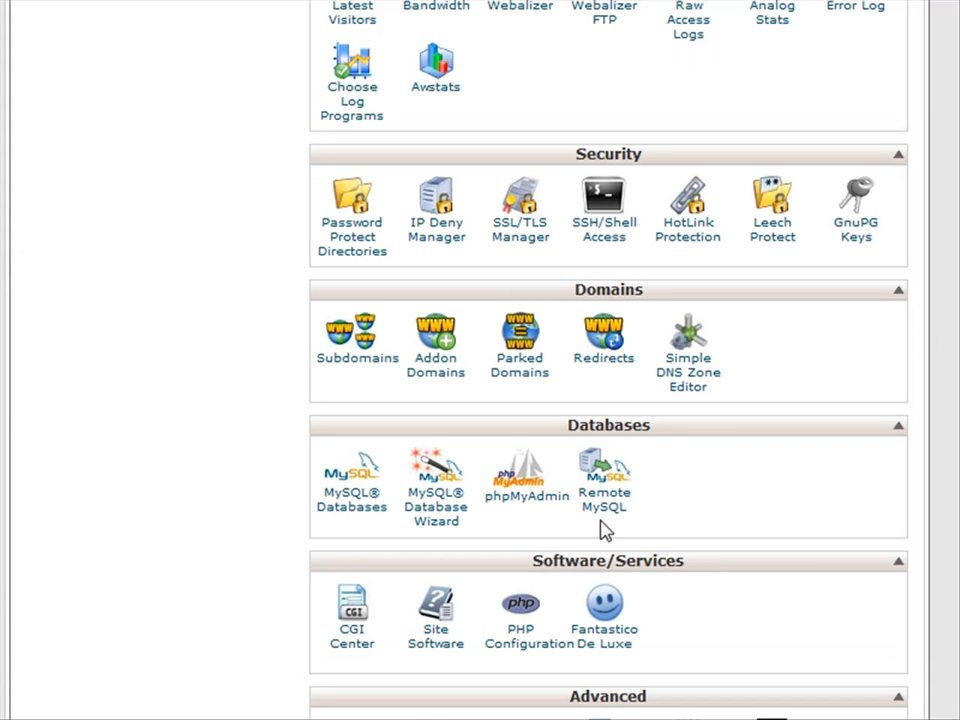
left_click(440, 508)
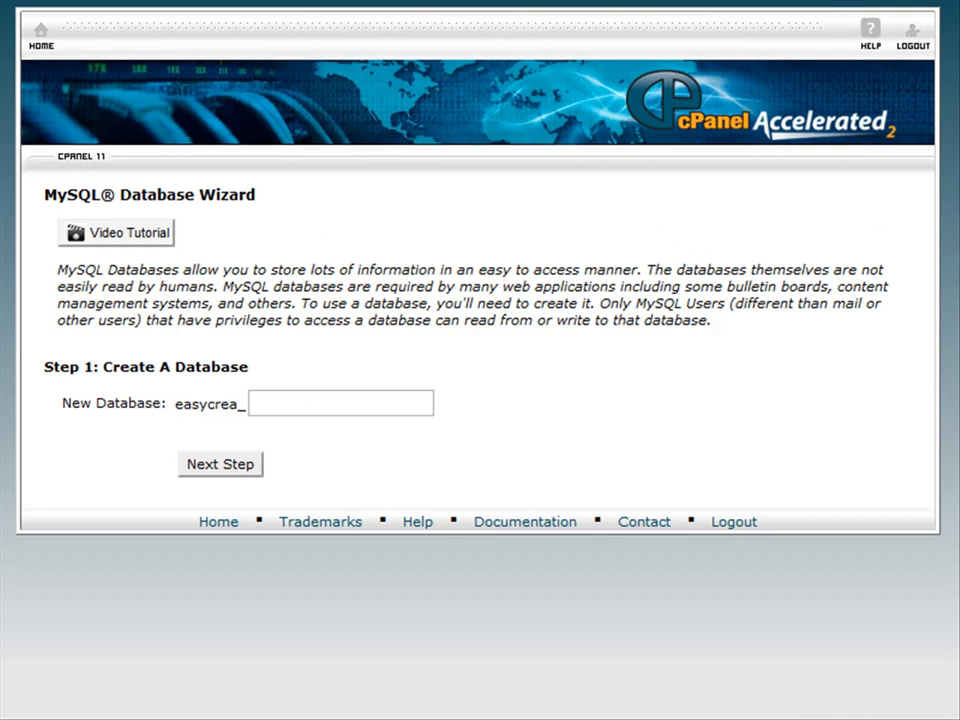
Create a database named newblog and continue to the database user step.
left_click(304, 403)
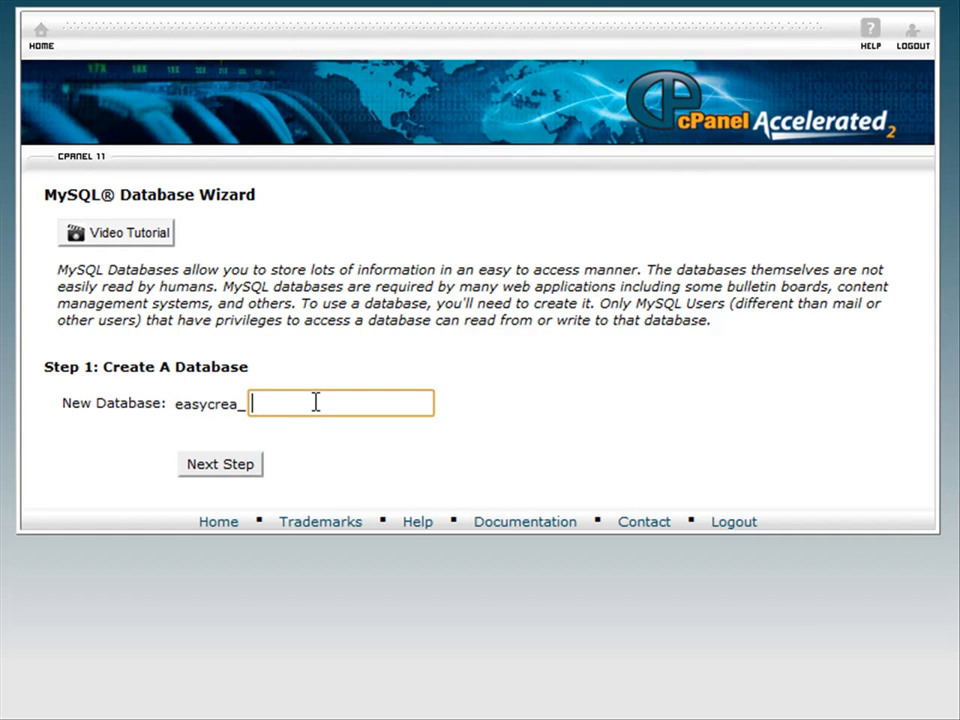
type("newblog")
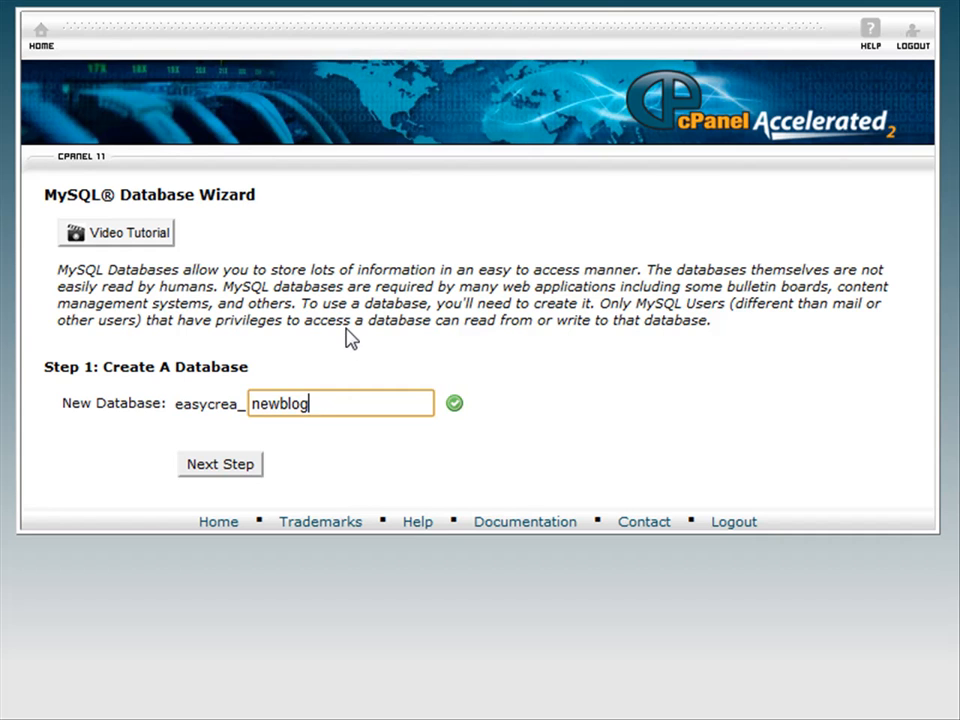
left_click(221, 466)
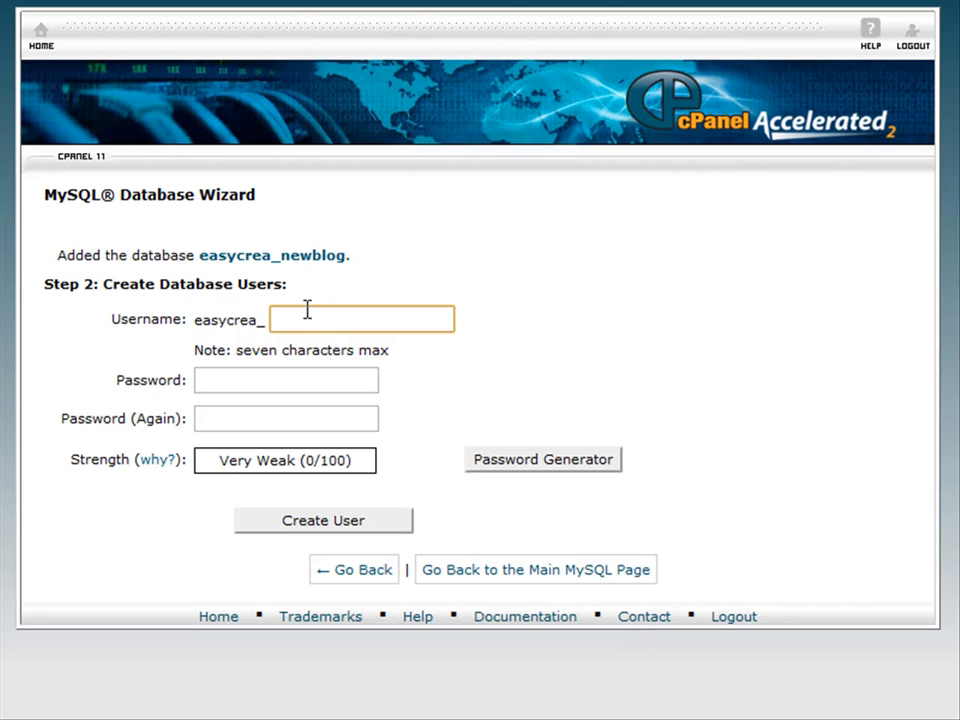
Enter newblog as the database username and generate a random password.
type("newblog")
left_click(242, 385)
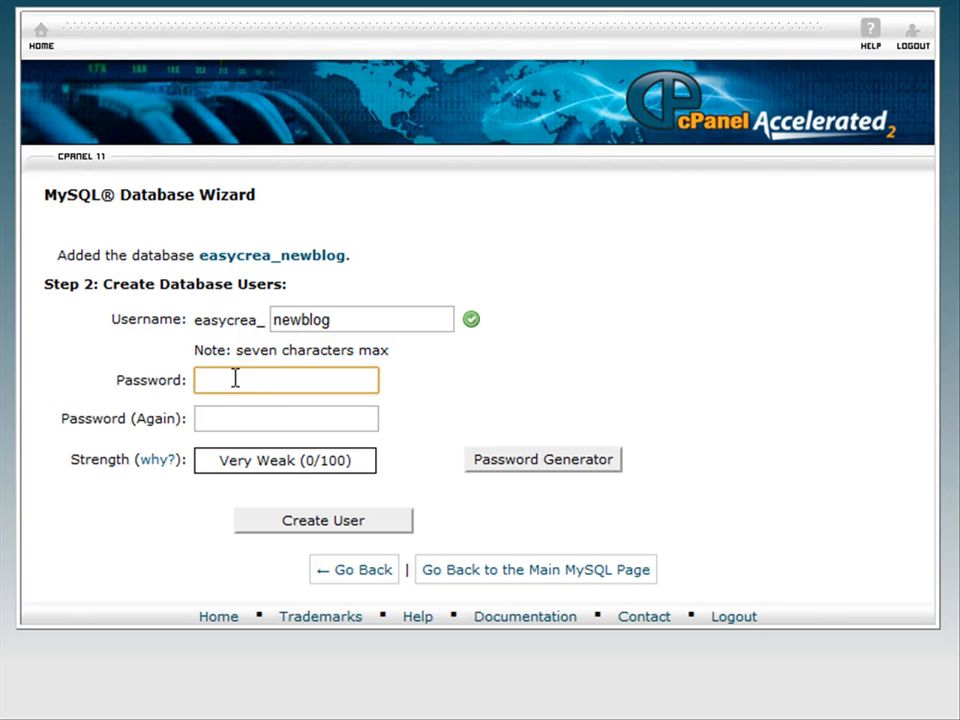
left_click(538, 464)
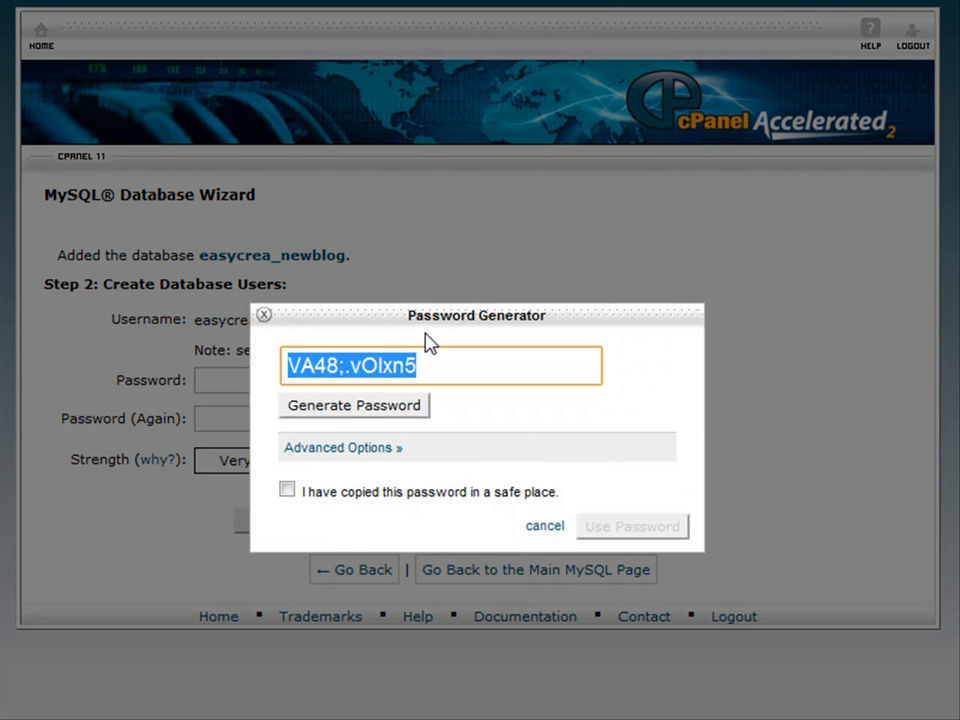
left_click(360, 413)
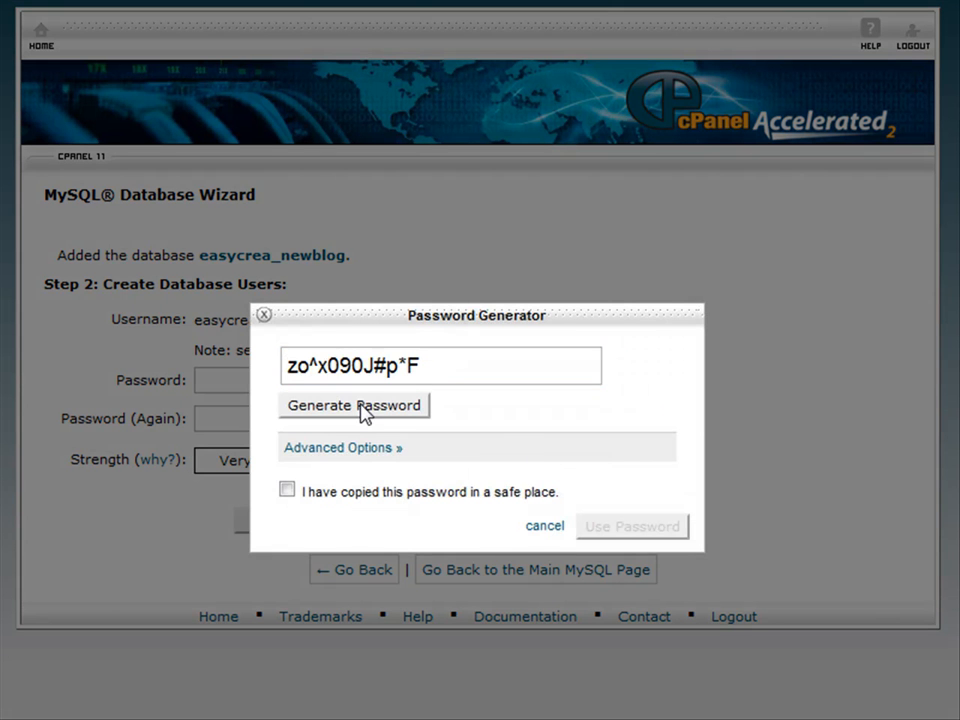
Save the generated password in the note, fill both password fields, and create the user.
left_click_drag(441, 366, 274, 368)
right_click(326, 369)
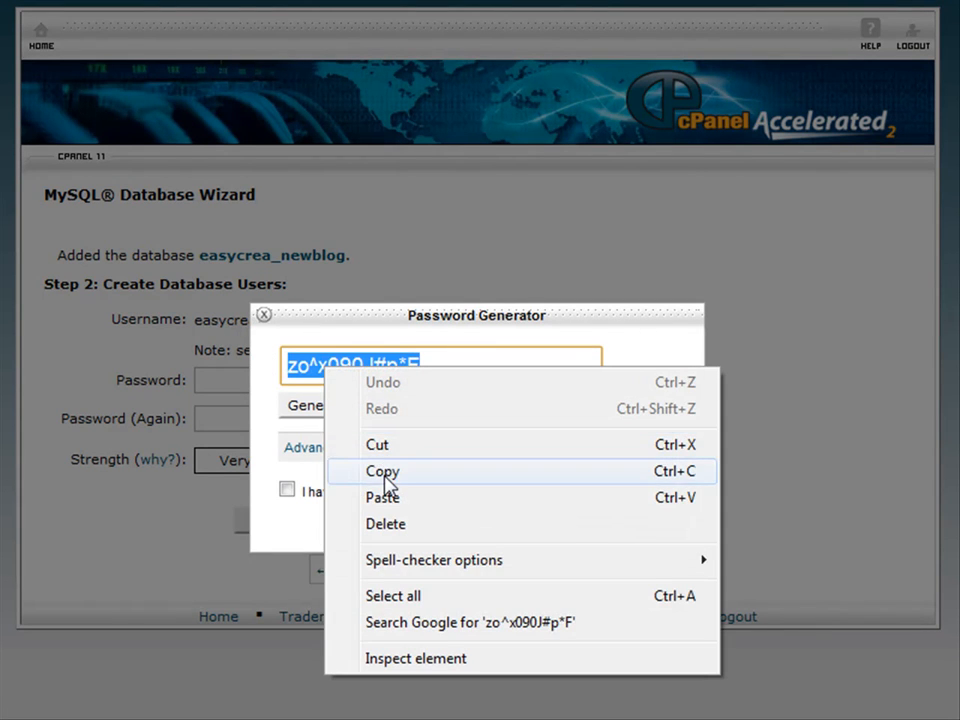
left_click(386, 474)
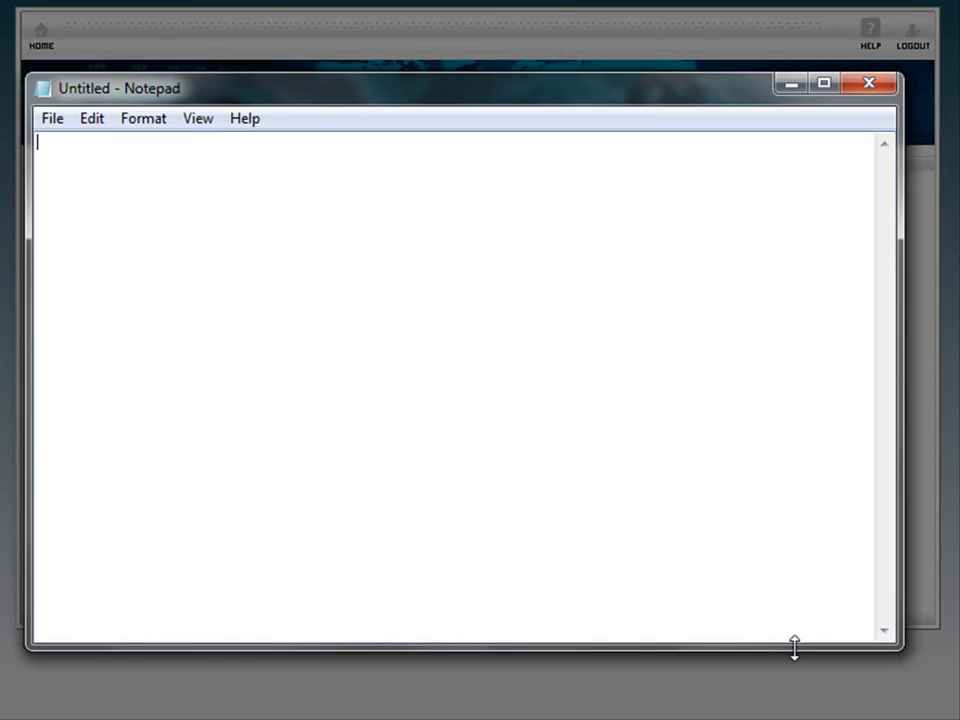
key("ctrl+v")
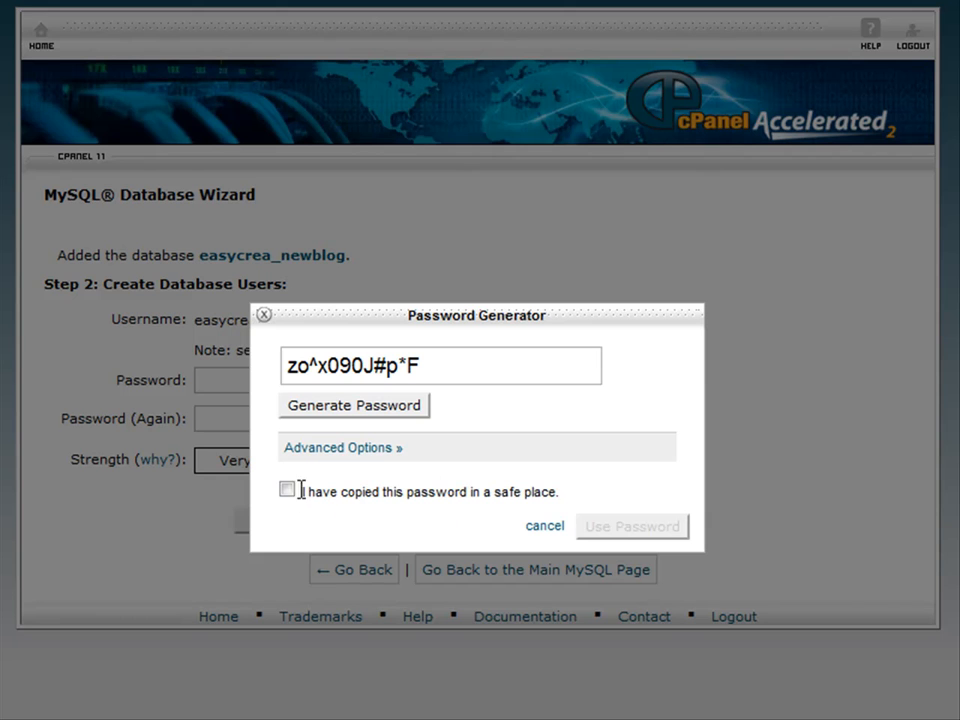
left_click(287, 491)
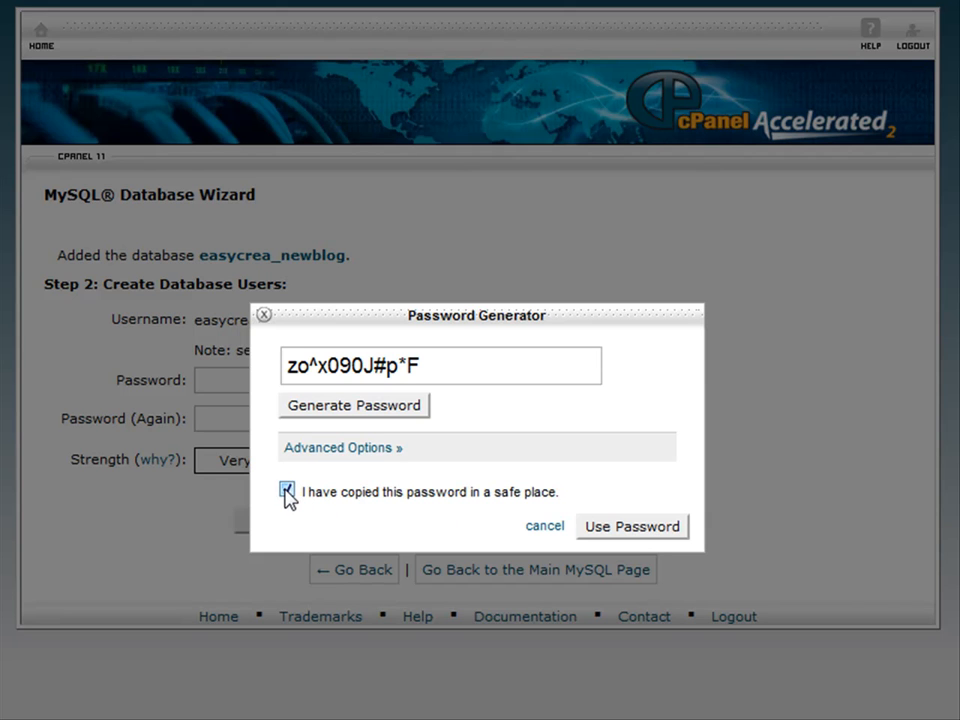
left_click(632, 536)
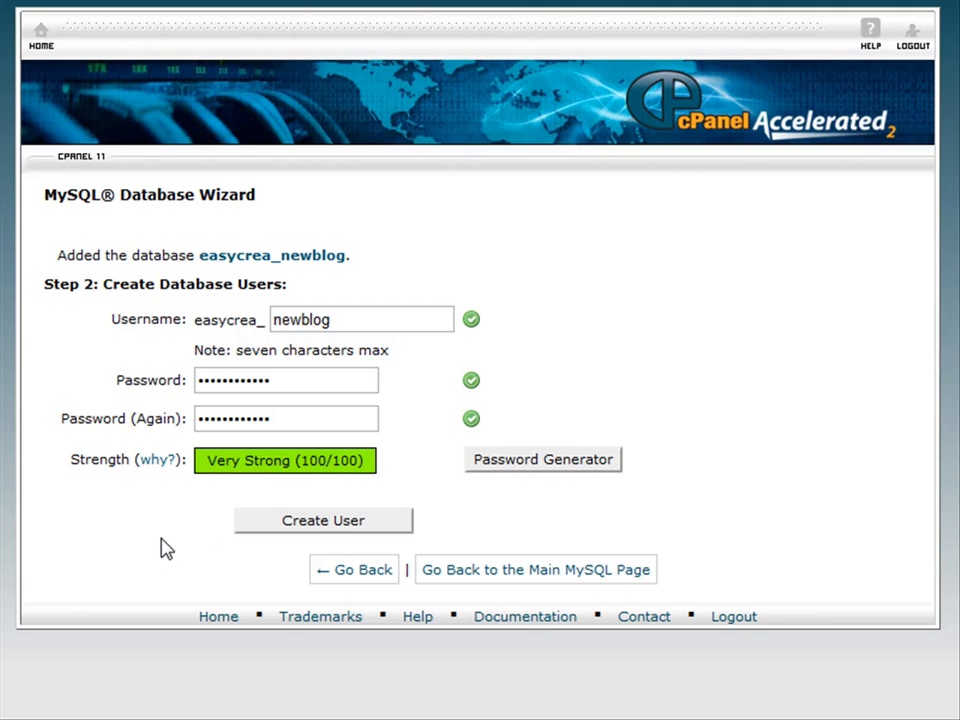
left_click(330, 522)
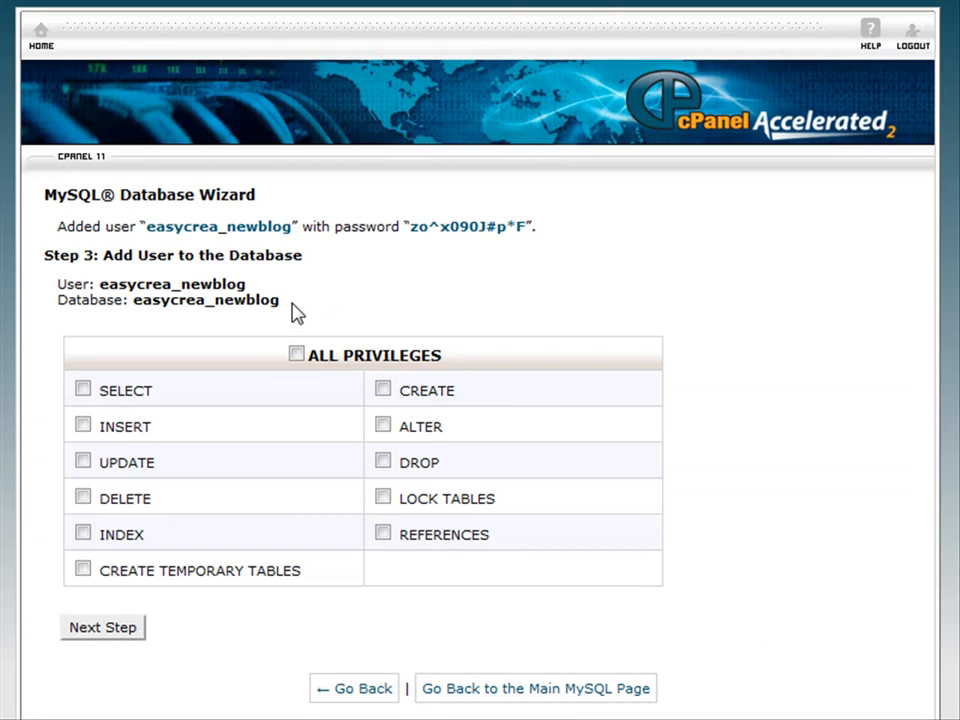
Copy the User and Database lines into the text note.
left_click_drag(280, 302, 58, 281)
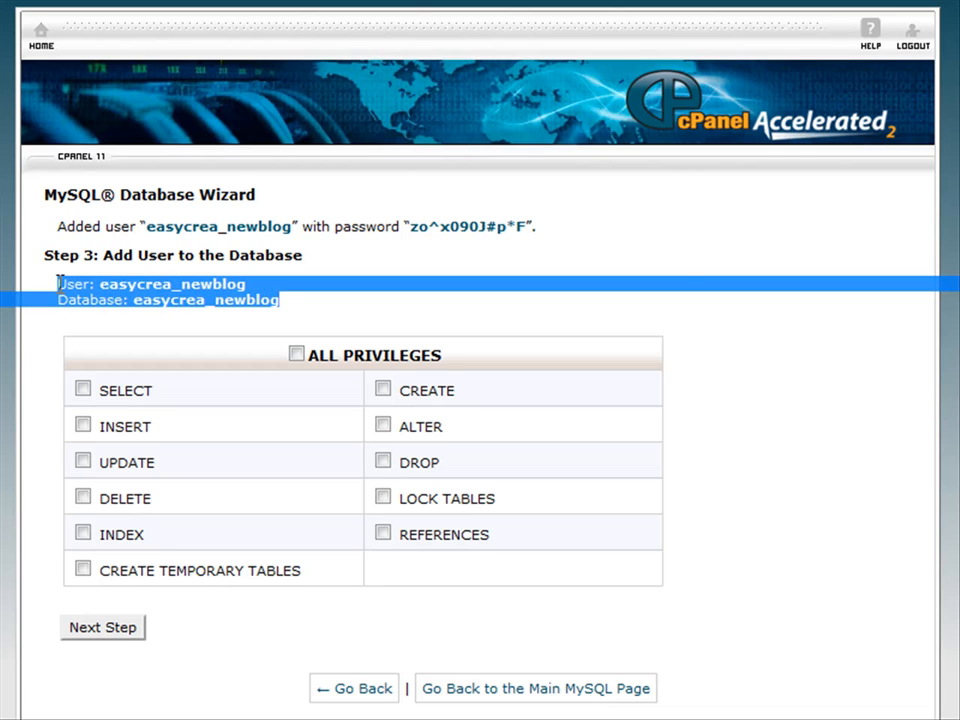
right_click(84, 283)
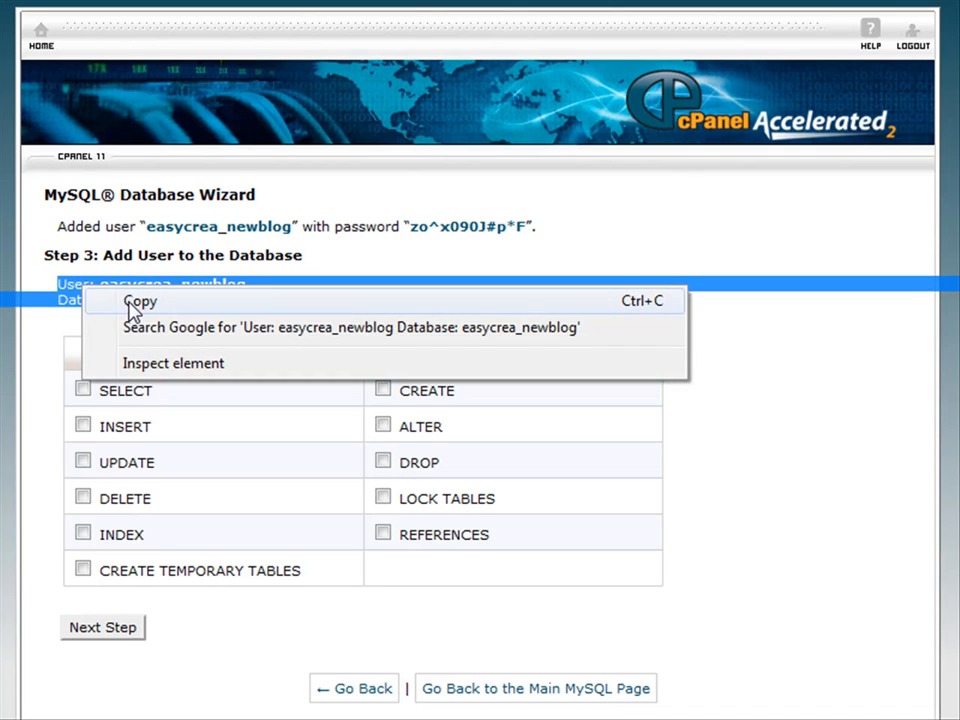
left_click(126, 304)
key("alt+Tab")
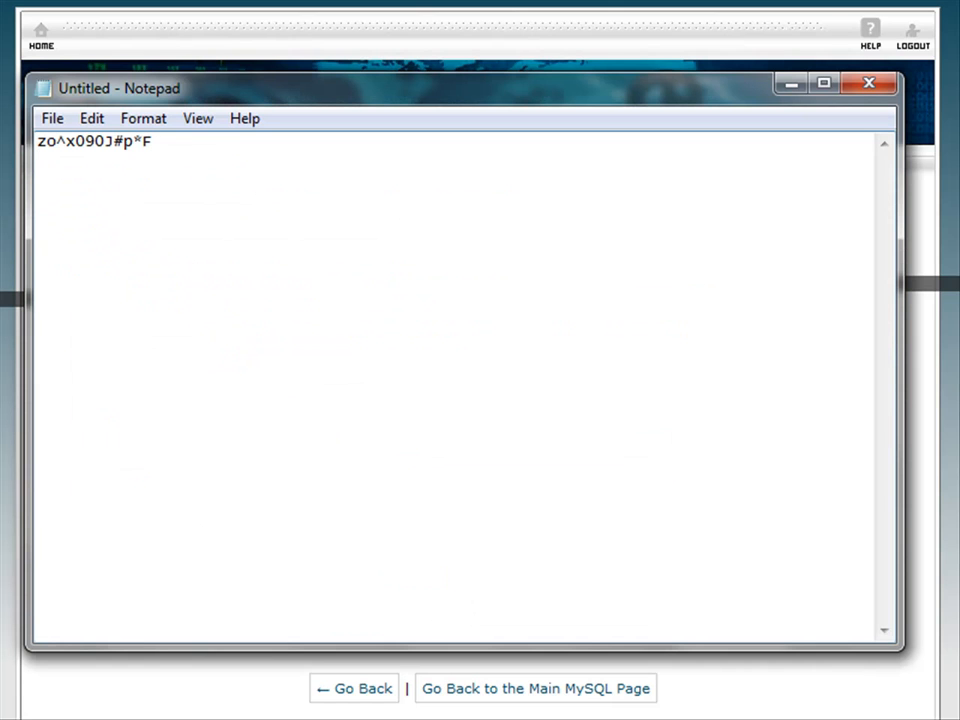
right_click(257, 173)
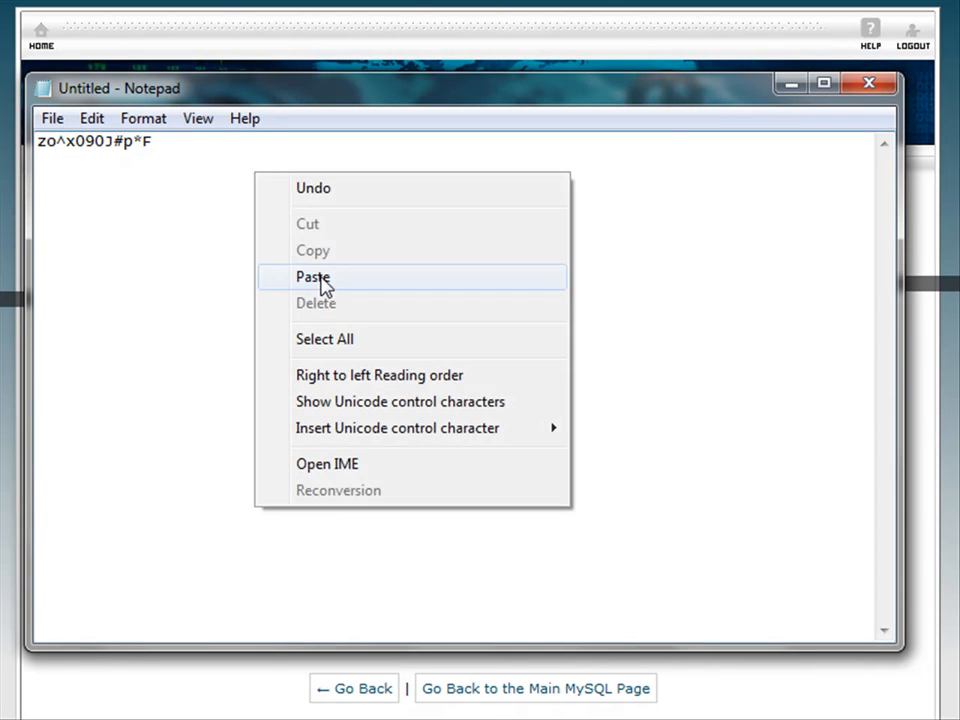
left_click(318, 277)
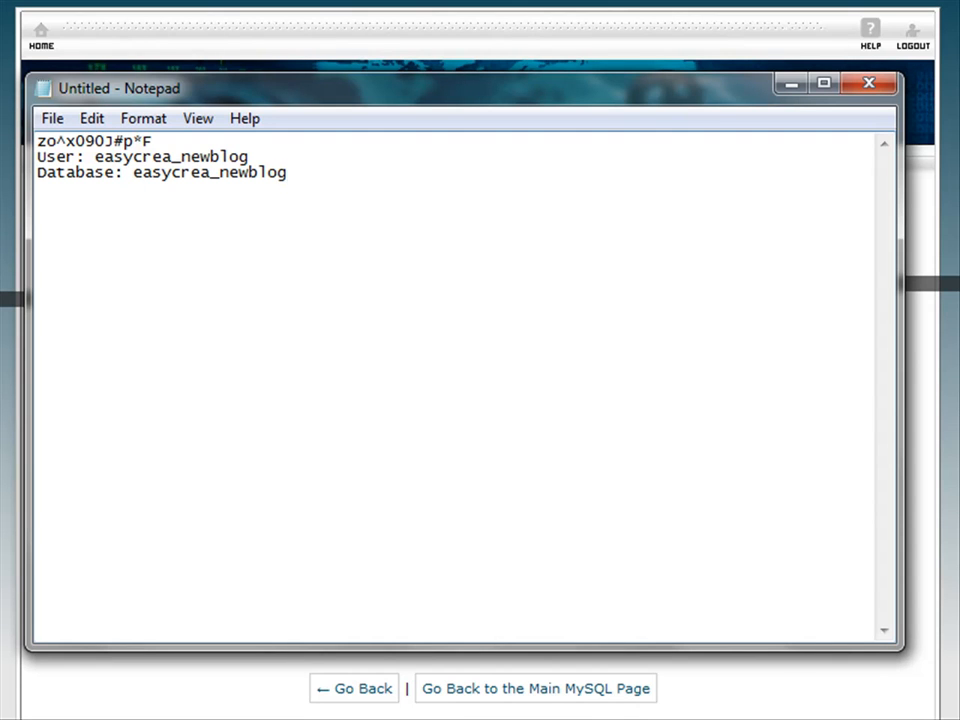
Grant the user ALL PRIVILEGES and add it to the database.
key("alt+Tab")
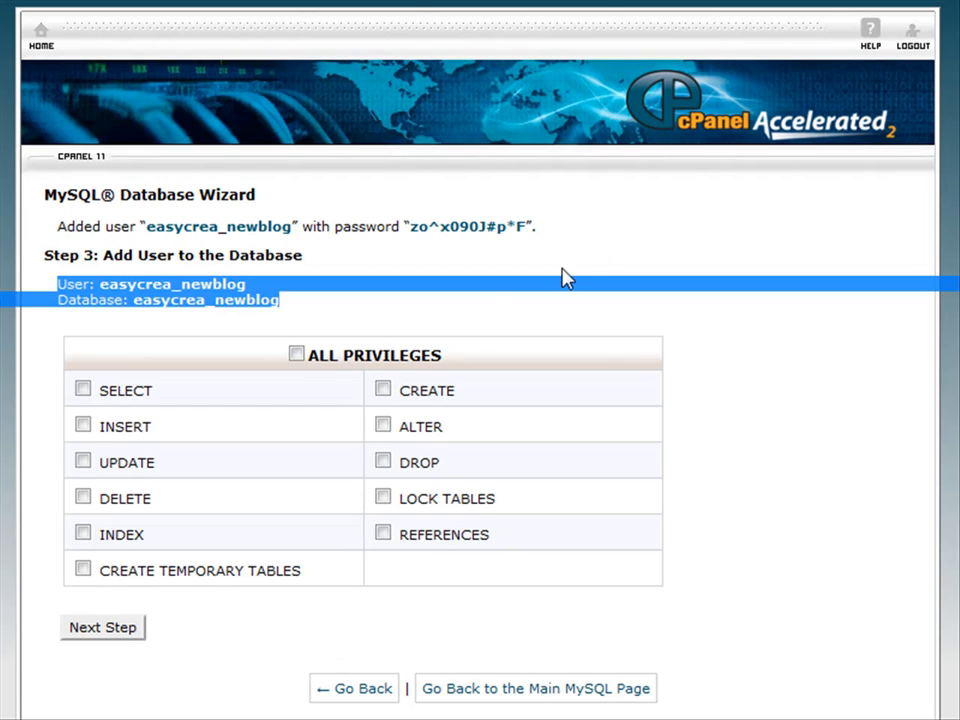
left_click(296, 354)
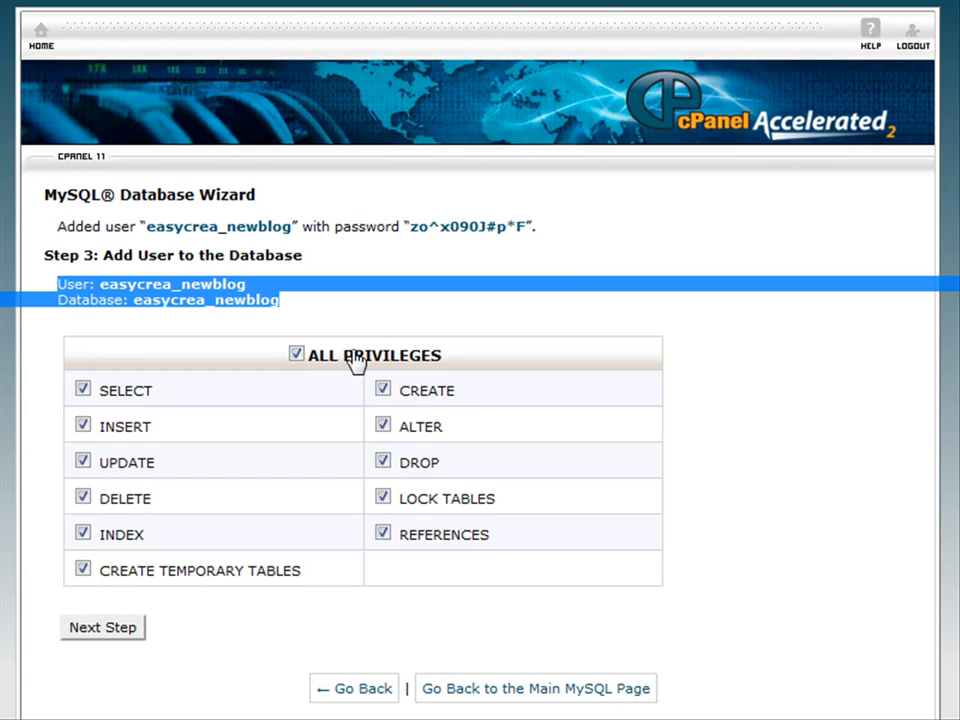
left_click(102, 628)
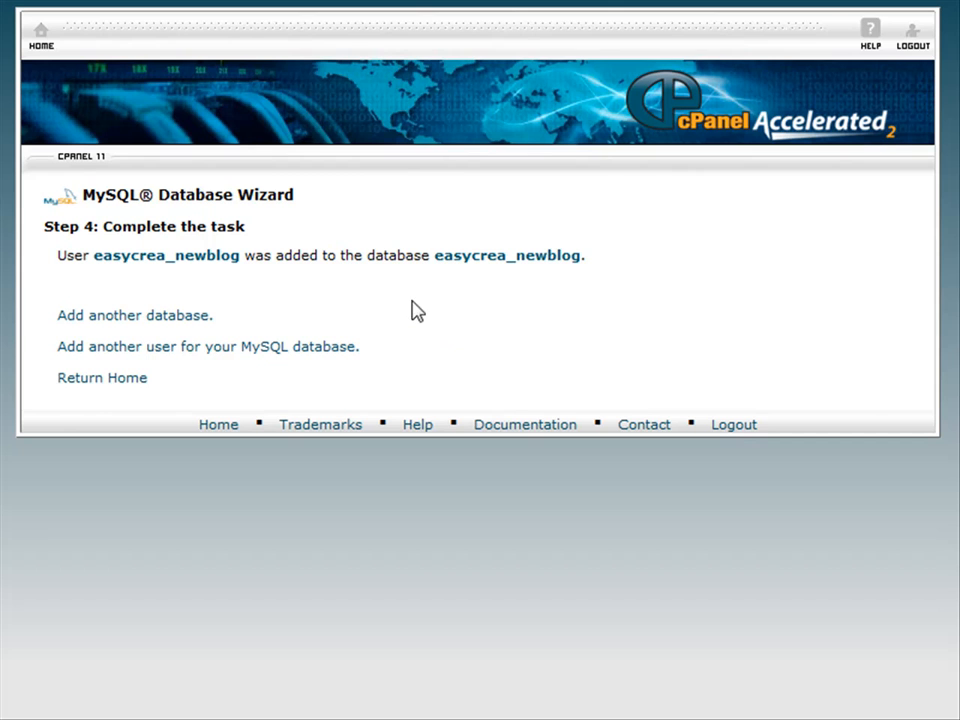
Return to cPanel home and open File Manager at the public_html web root.
left_click(95, 382)
scroll(707, 412, "down", 3)
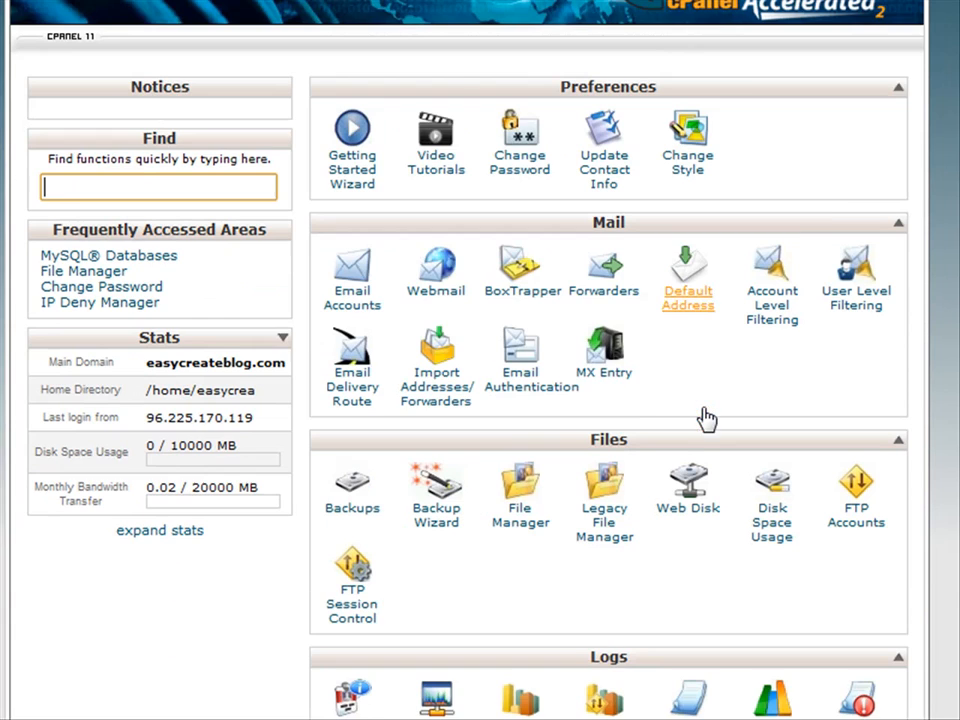
left_click(520, 522)
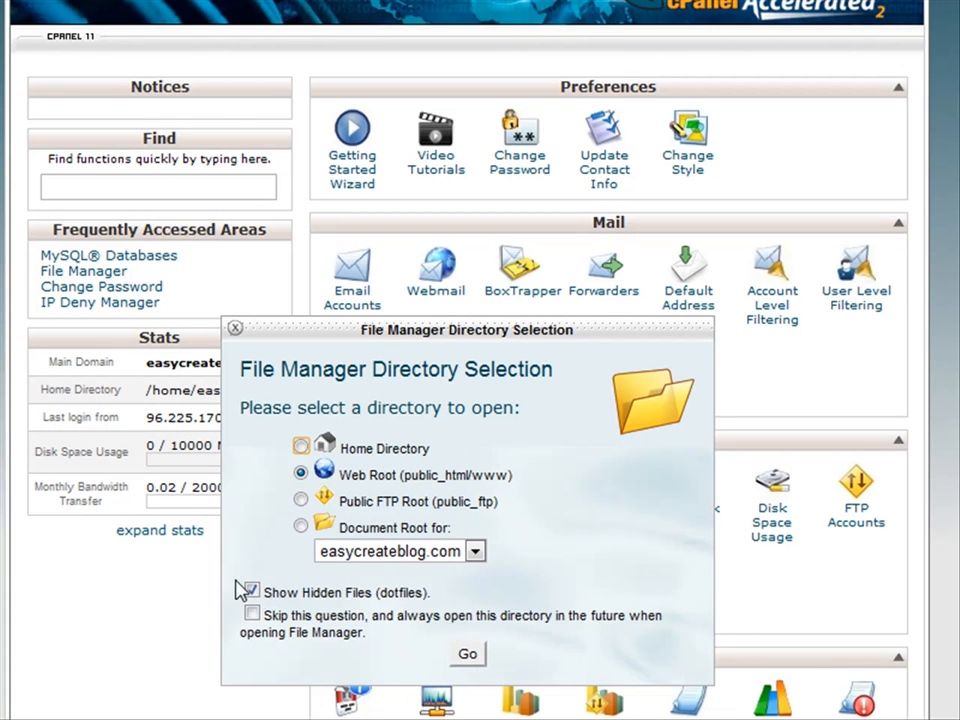
left_click(474, 660)
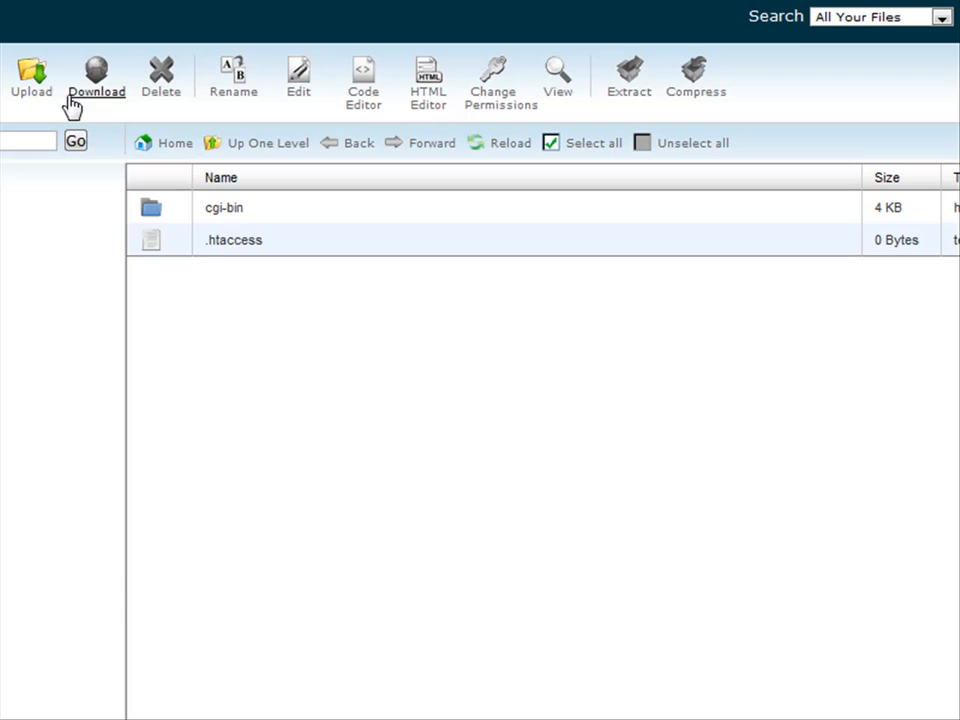
Upload ClickAndBlogInstallerPackage.zip from the Desktop to public_html, then reload and select it.
left_click(33, 97)
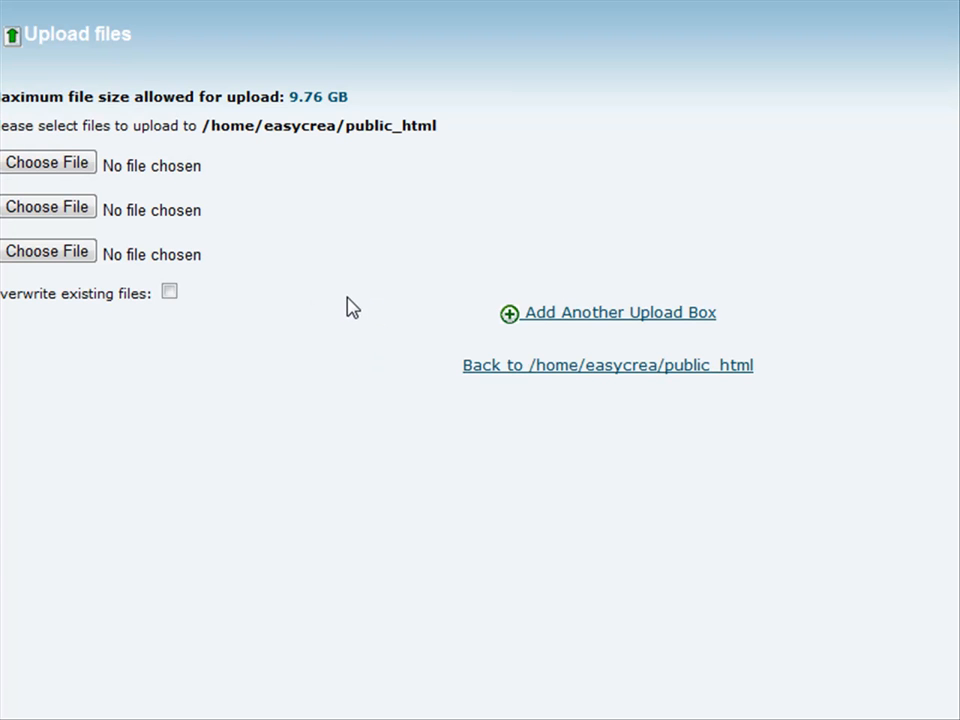
left_click(58, 173)
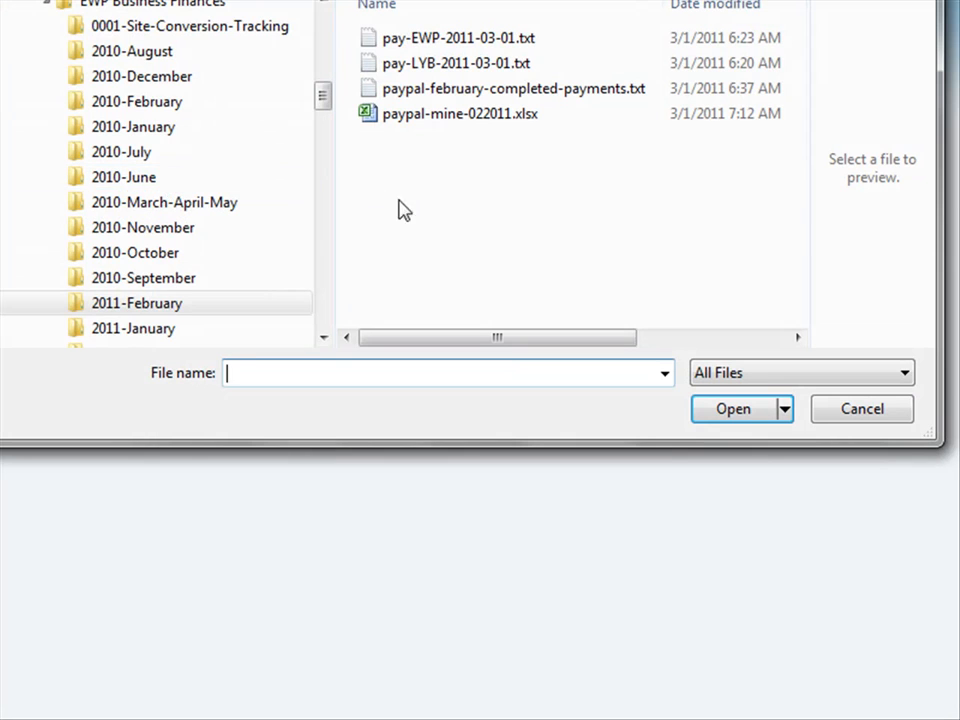
left_click_drag(321, 94, 321, 20)
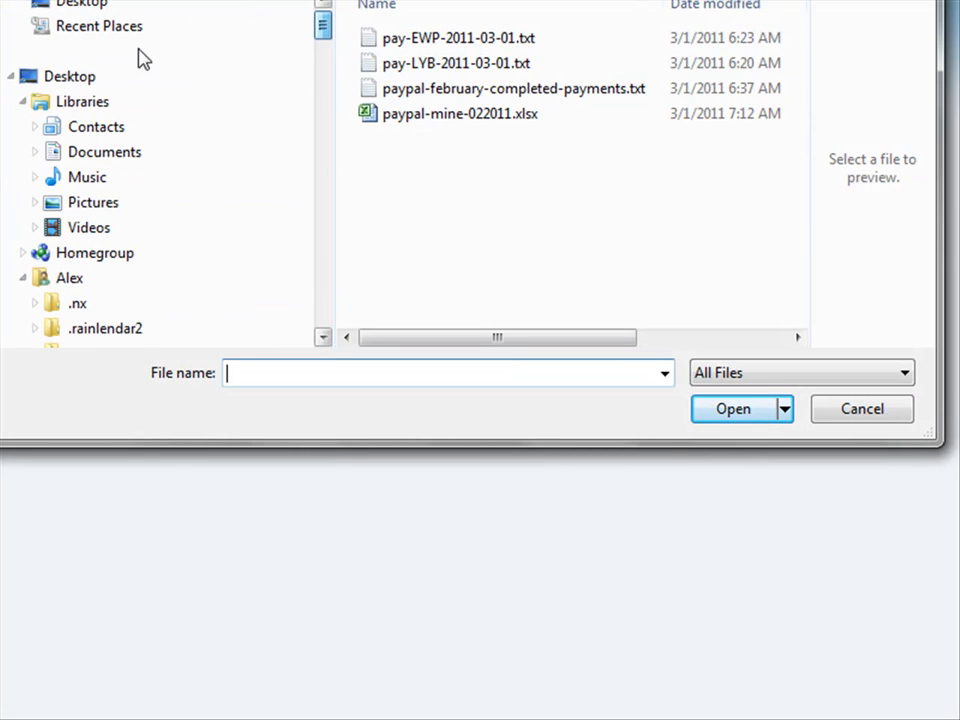
left_click(68, 77)
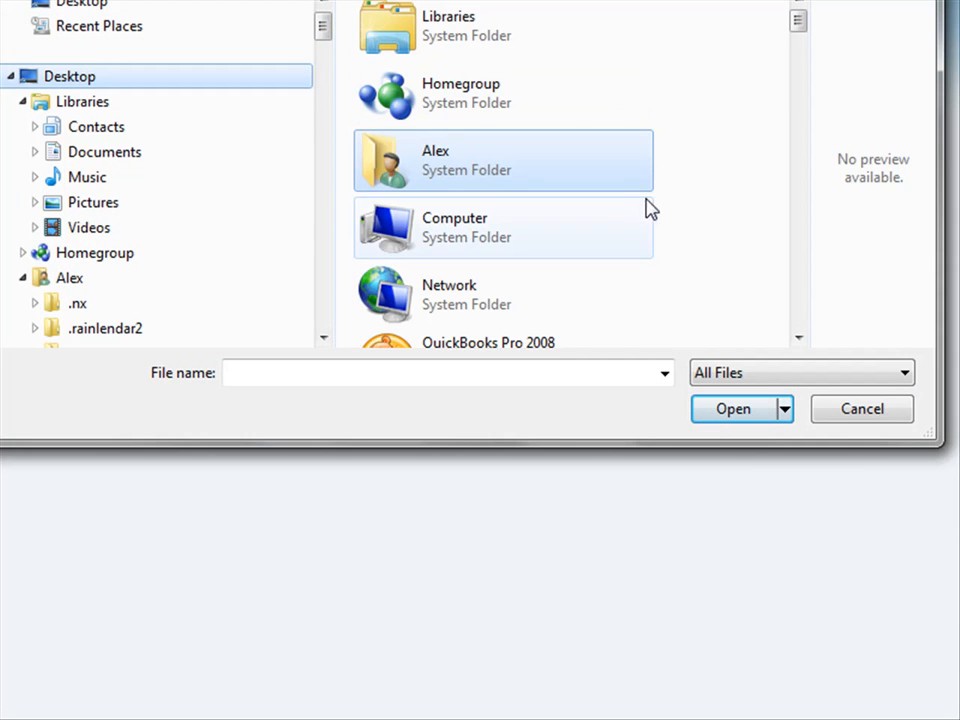
left_click(652, 214)
scroll(673, 216, "down", 3)
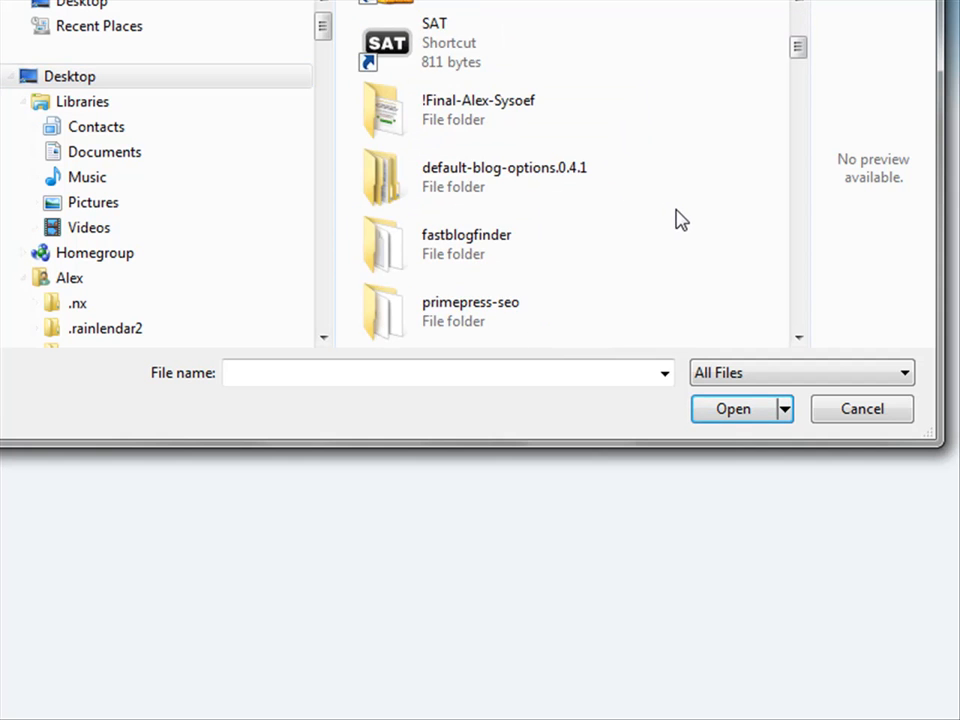
scroll(677, 216, "down", 2)
scroll(677, 216, "down", 3)
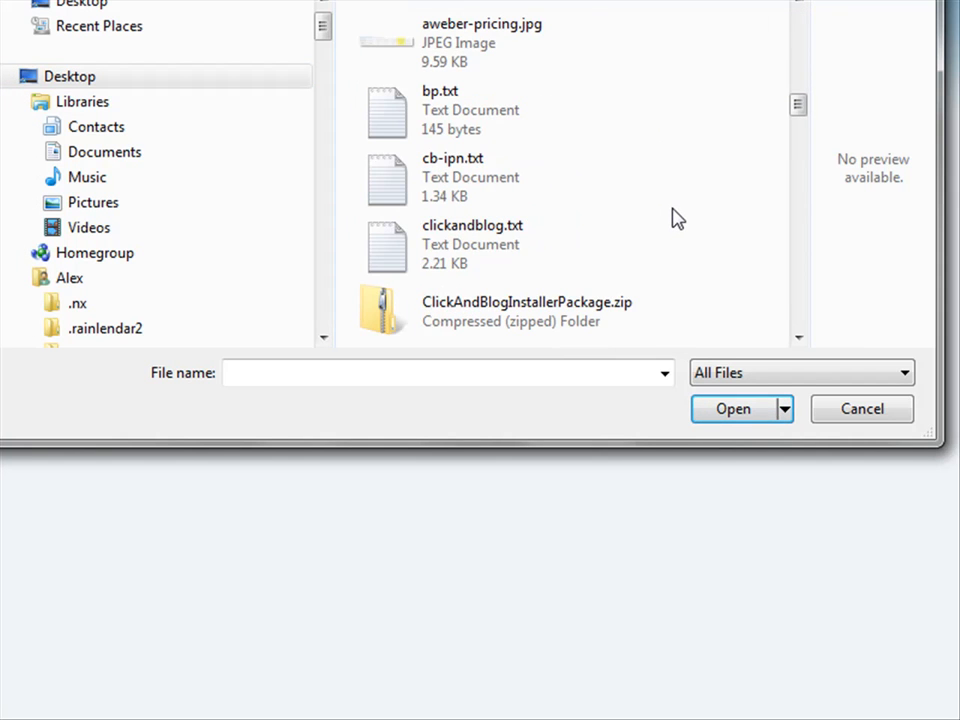
left_click(441, 319)
left_click(745, 417)
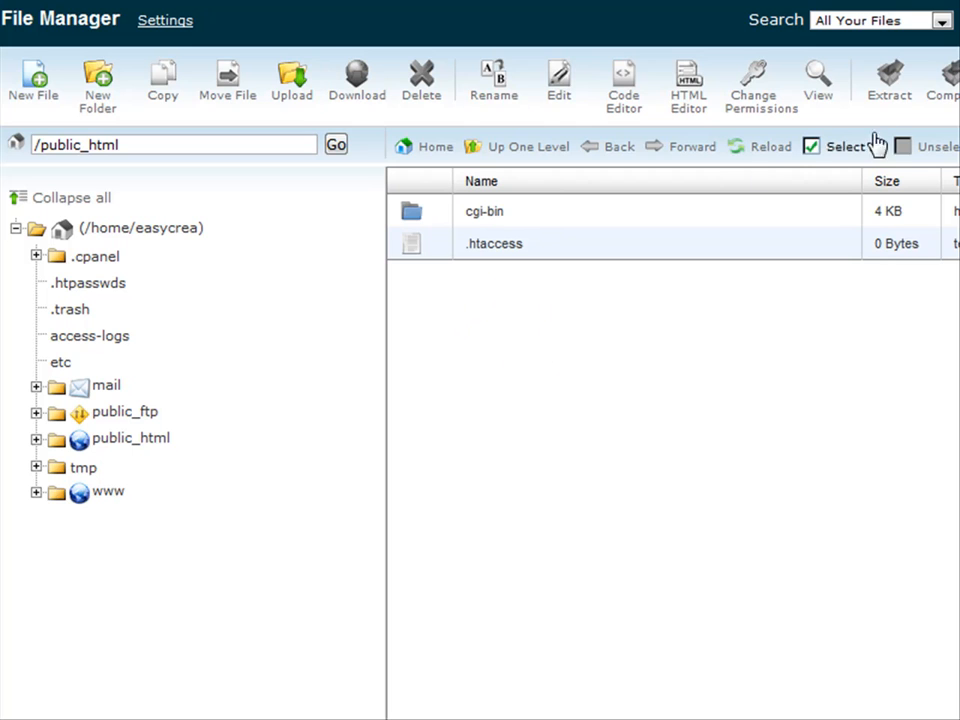
left_click(764, 150)
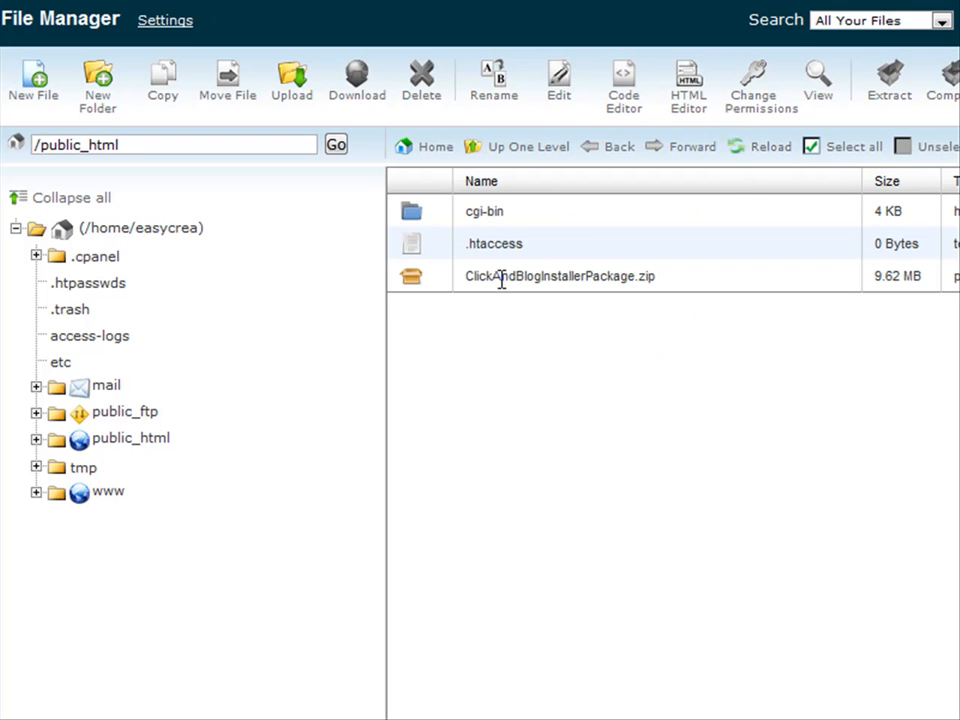
left_click(501, 281)
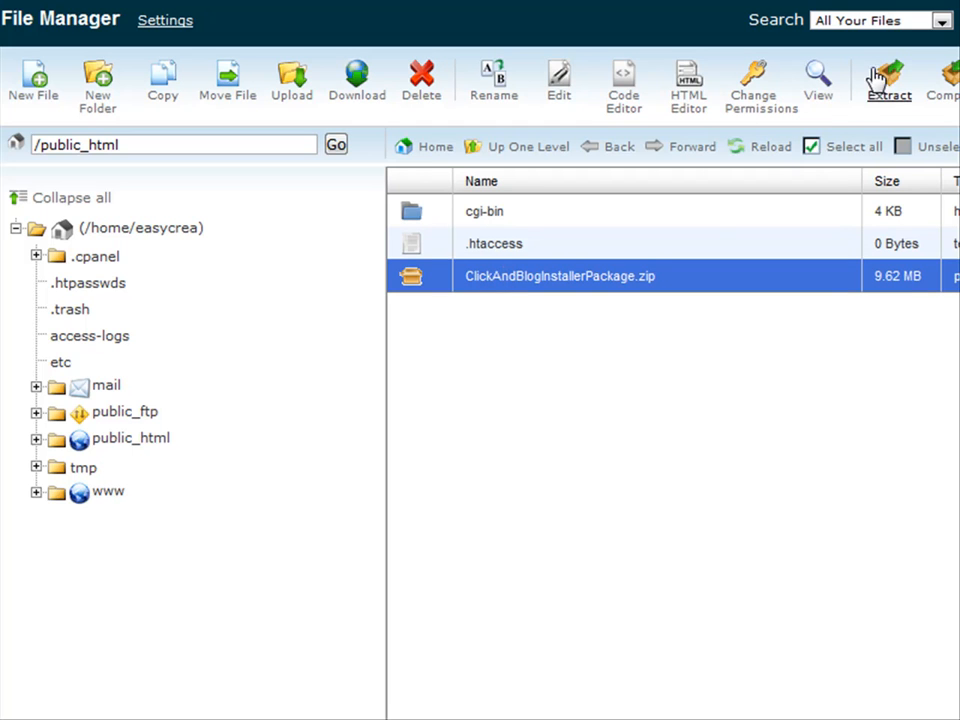
Extract the installer zip into /public_html and close the extraction results.
left_click(888, 93)
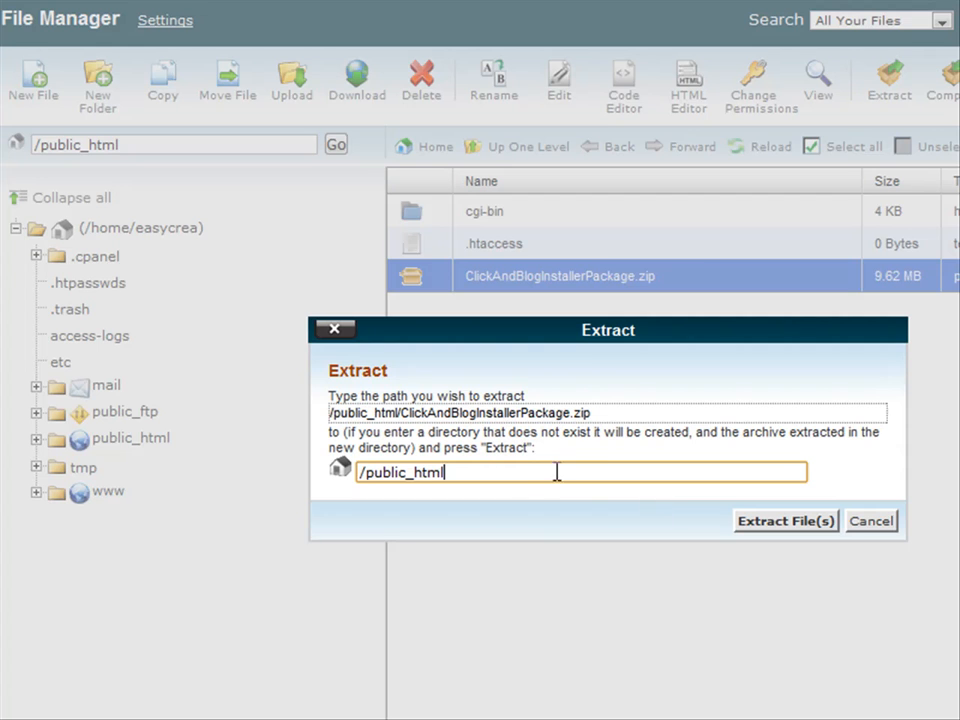
left_click(777, 522)
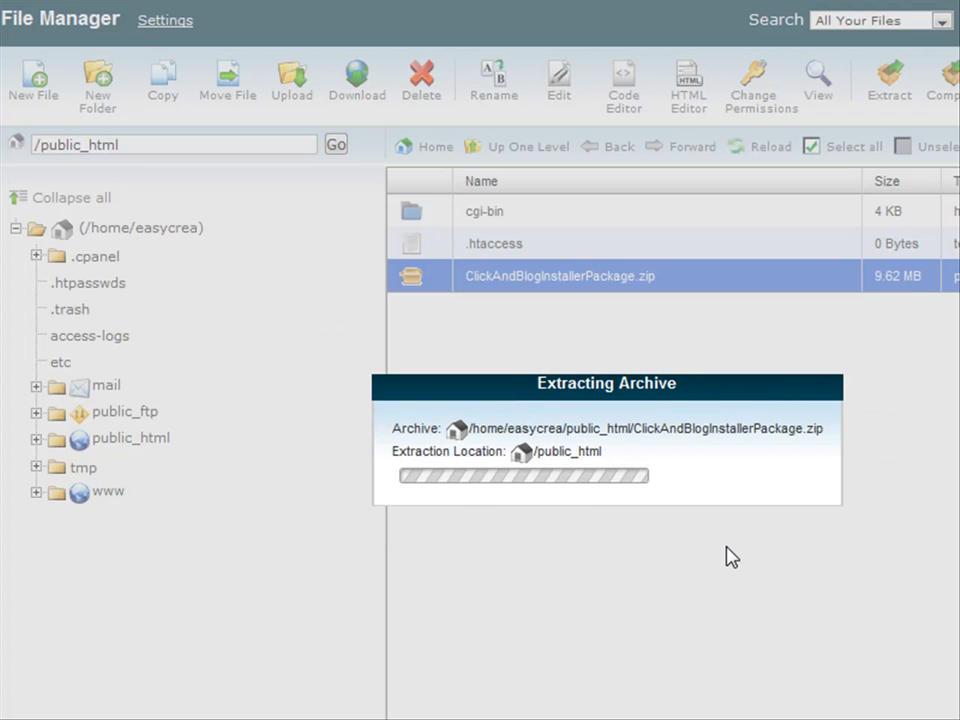
scroll(743, 415, "down", 8)
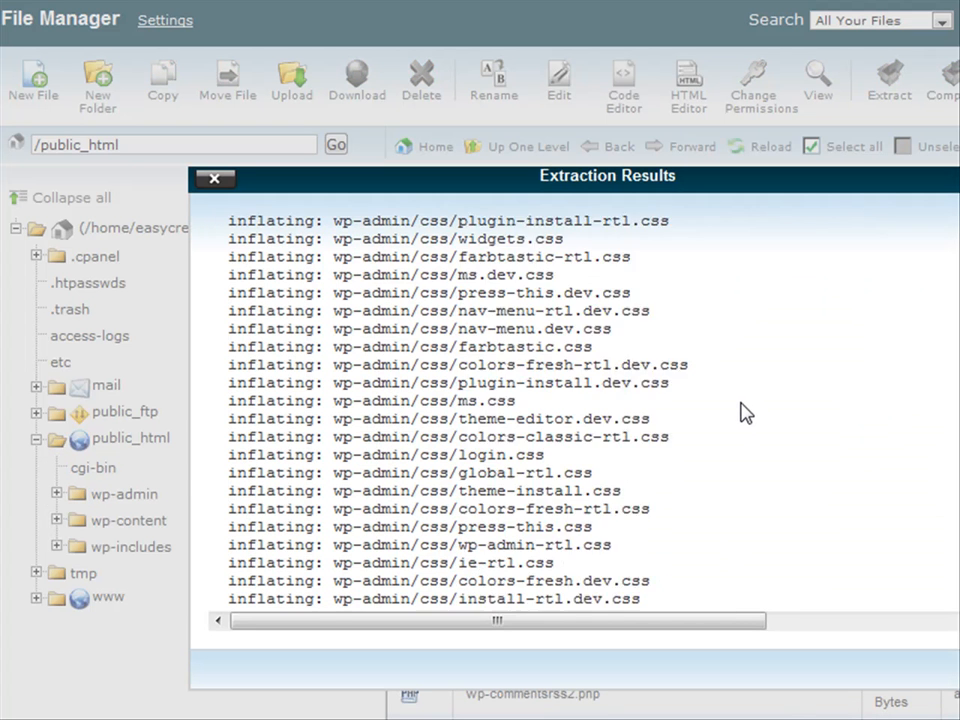
scroll(745, 420, "down", 20)
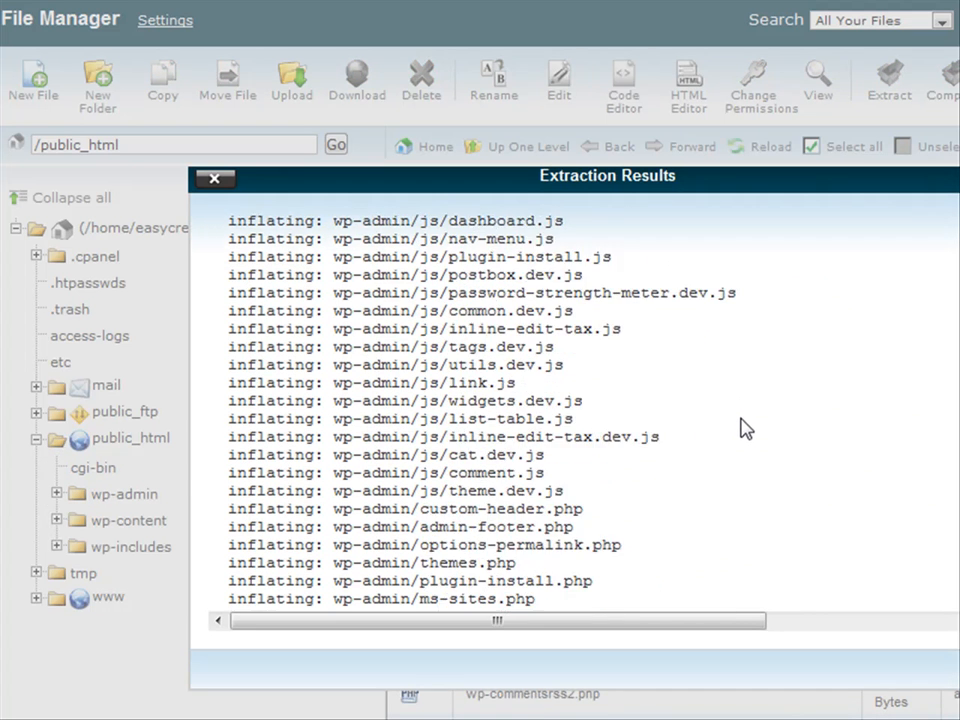
scroll(608, 412, "down", 20)
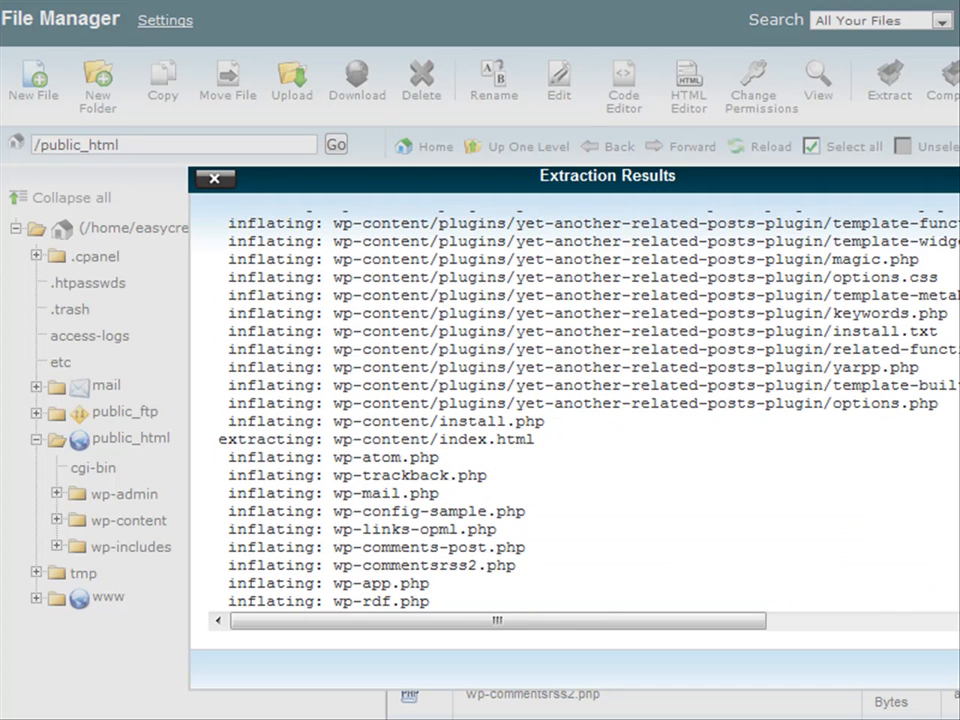
left_click(955, 669)
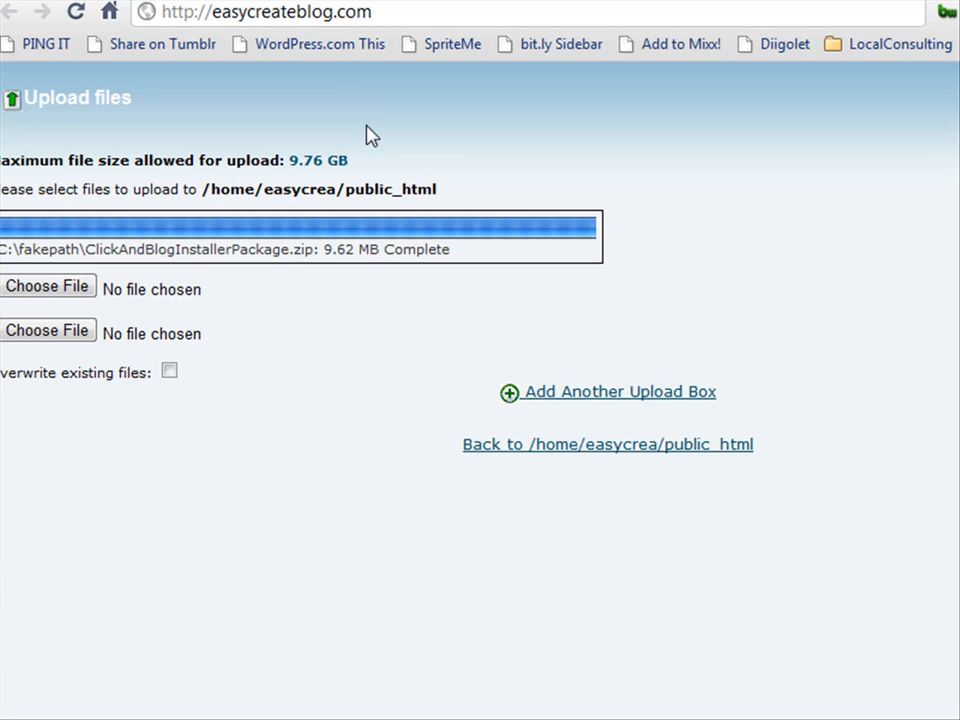
Load easycreateblog.com and start creating the WordPress configuration file.
left_click(461, 20)
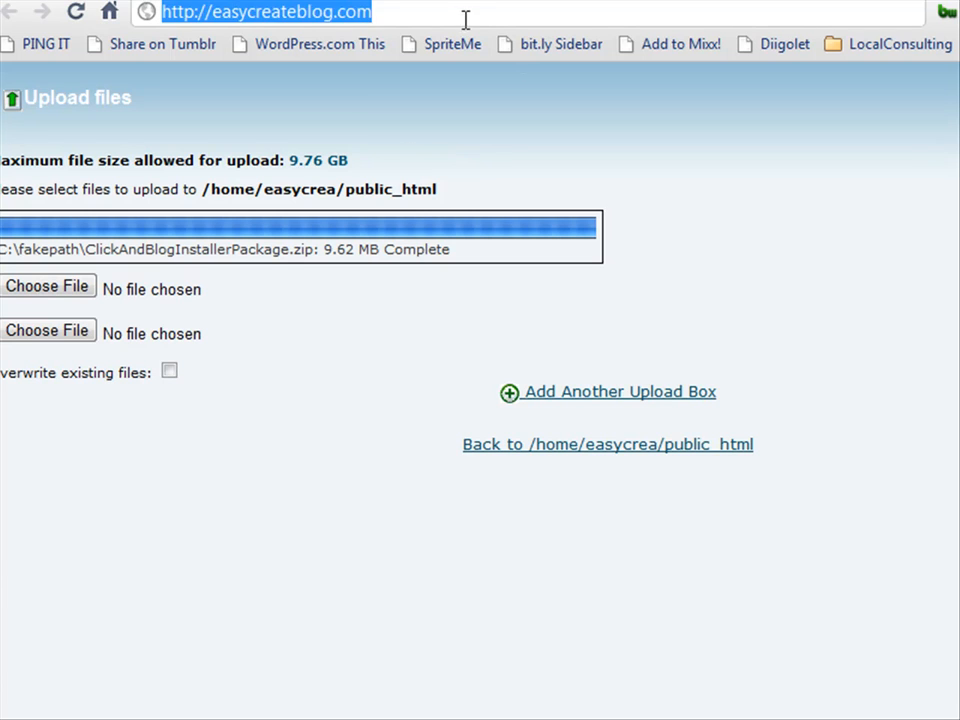
left_click(474, 15)
key("Return")
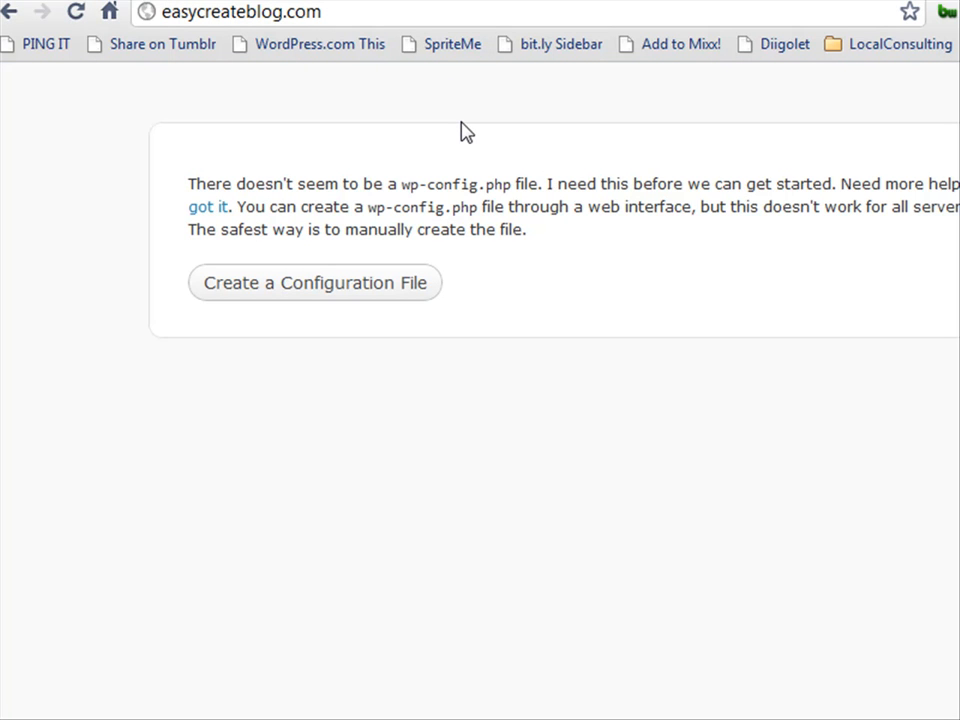
left_click(358, 285)
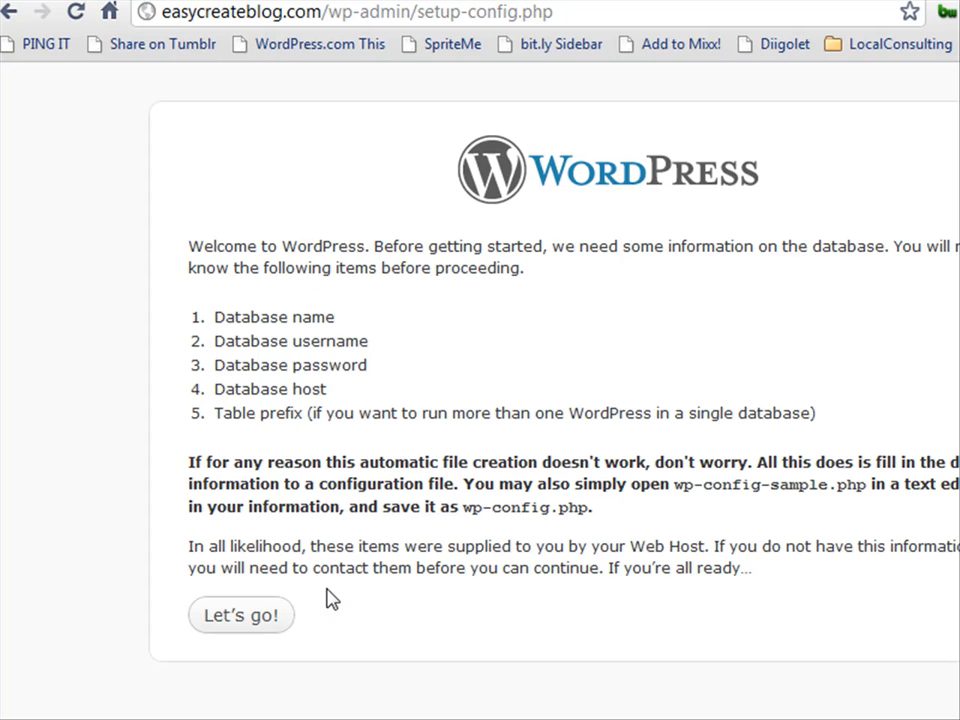
Replace the default Database Name with easycrea_newblog copied from the notes.
left_click(252, 617)
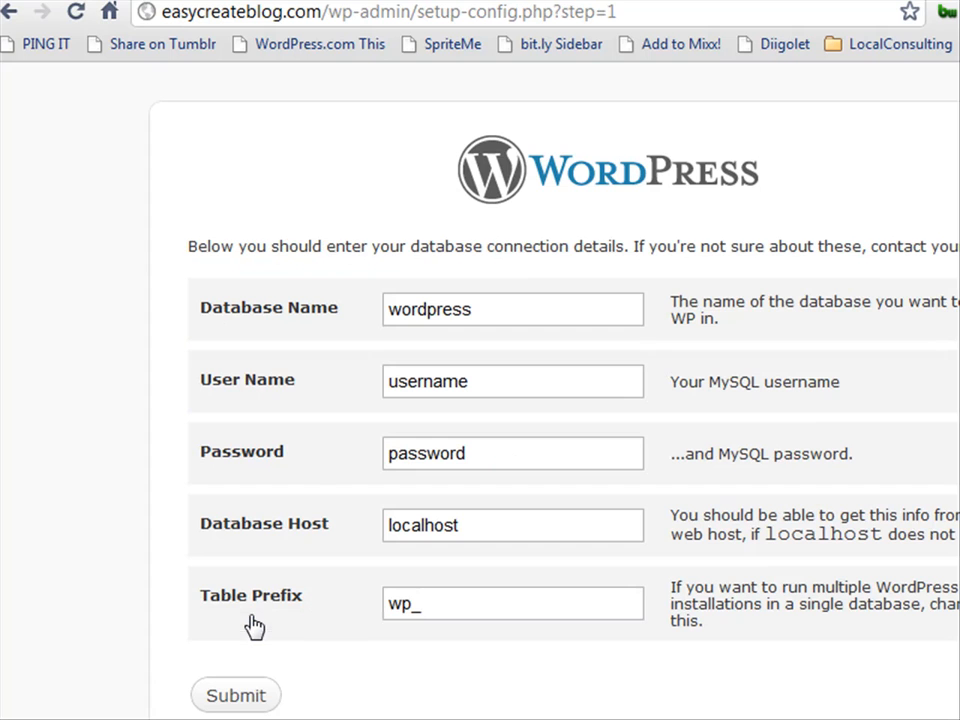
left_click(489, 316)
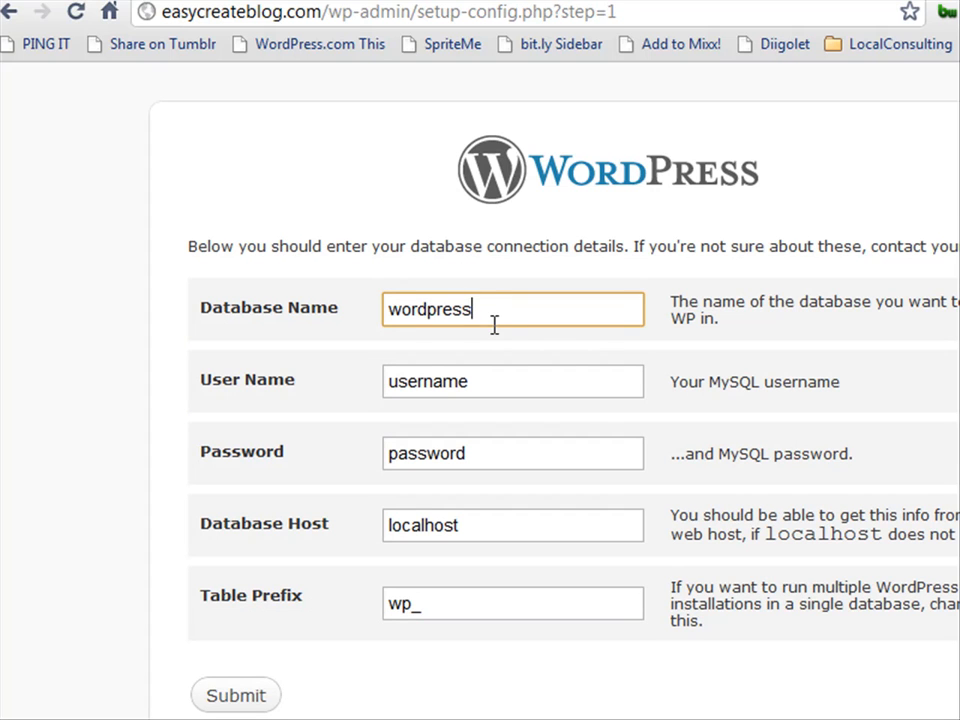
key("alt+Tab")
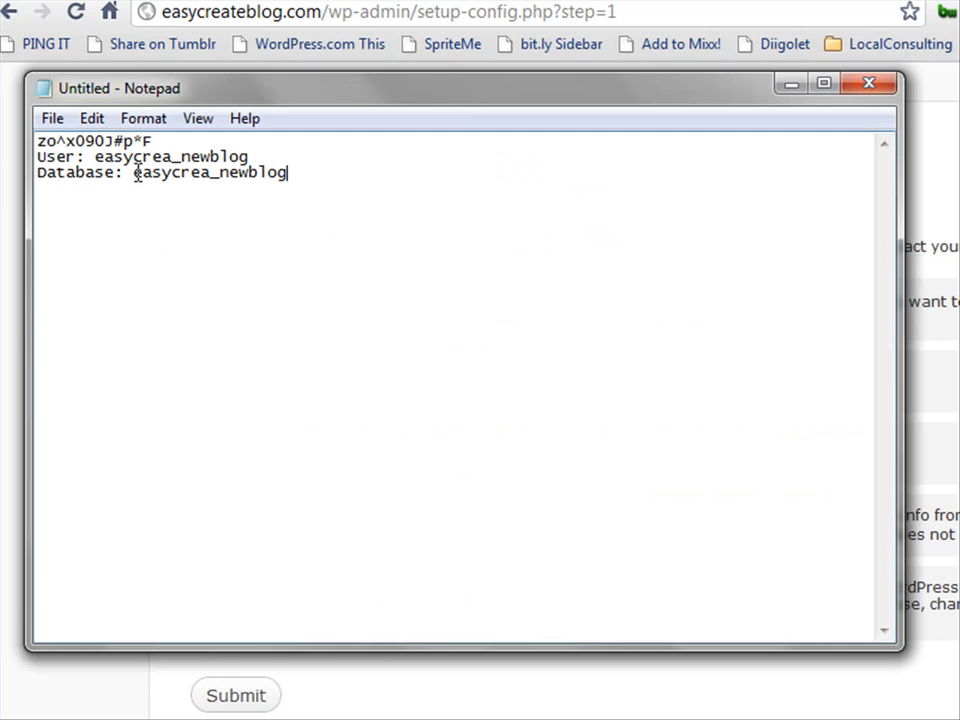
left_click_drag(137, 172, 287, 176)
right_click(270, 178)
left_click(330, 252)
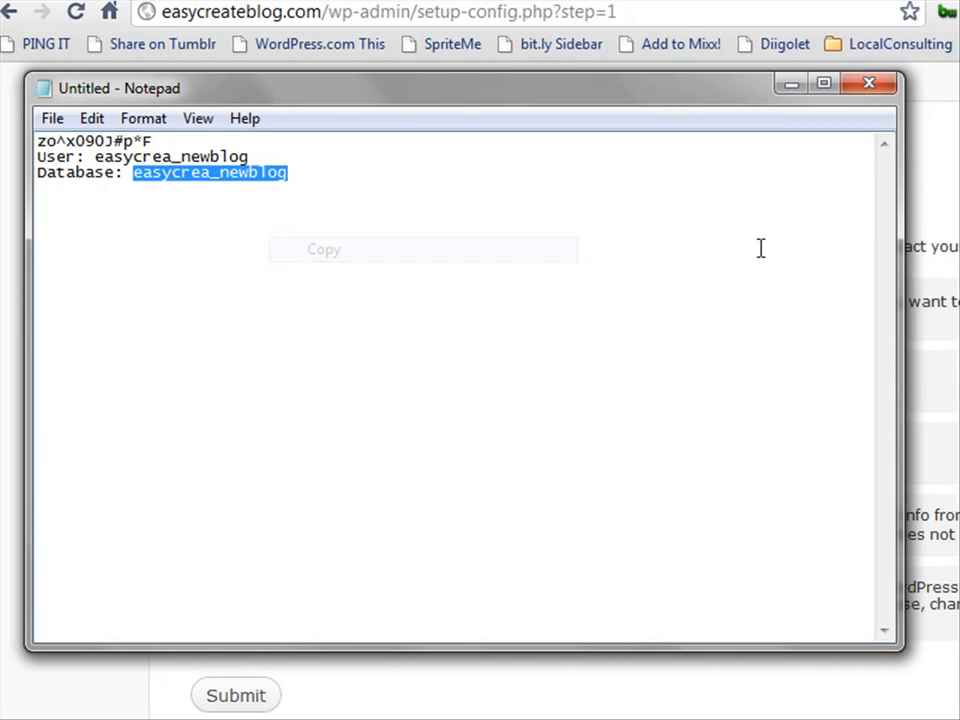
key("alt+Tab")
left_click_drag(536, 309, 386, 315)
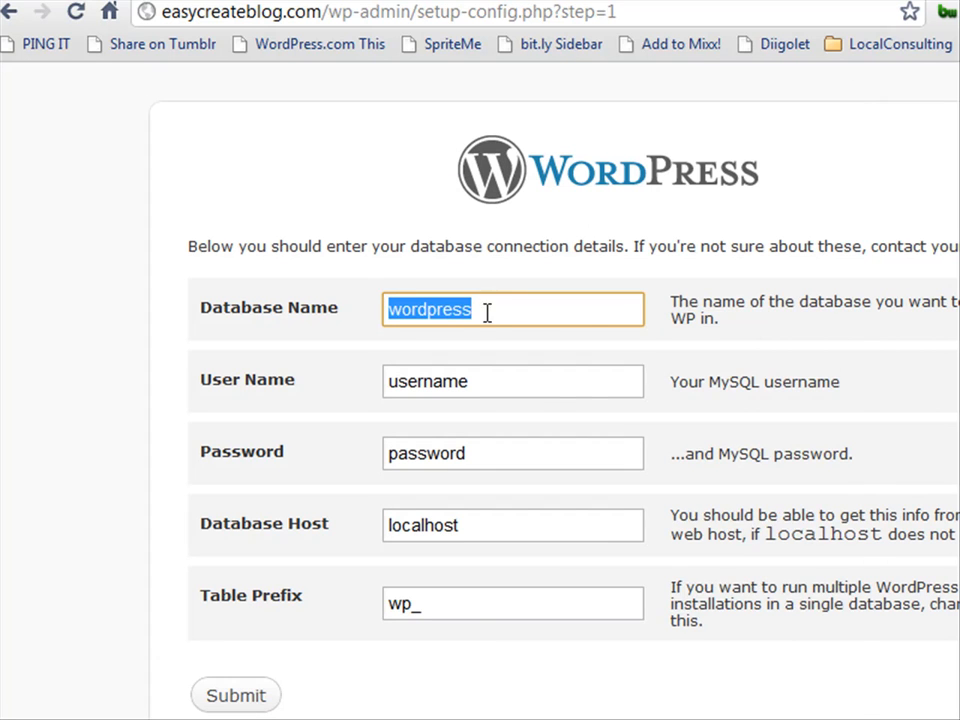
right_click(487, 313)
left_click(551, 567)
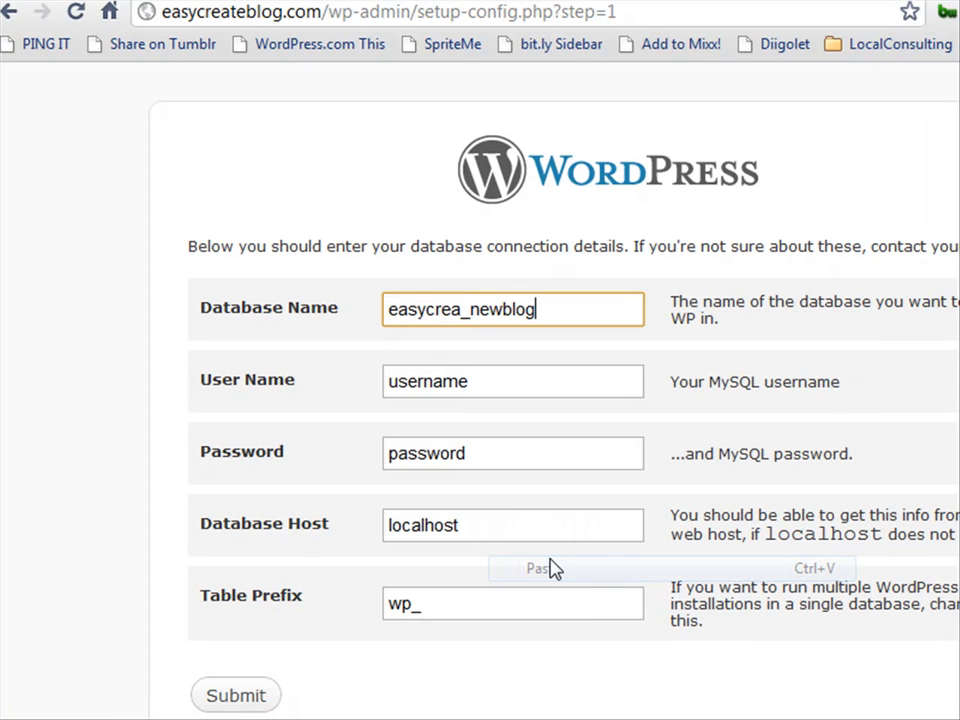
Paste the saved database user easycrea_newblog into the User Name field.
left_click(495, 375)
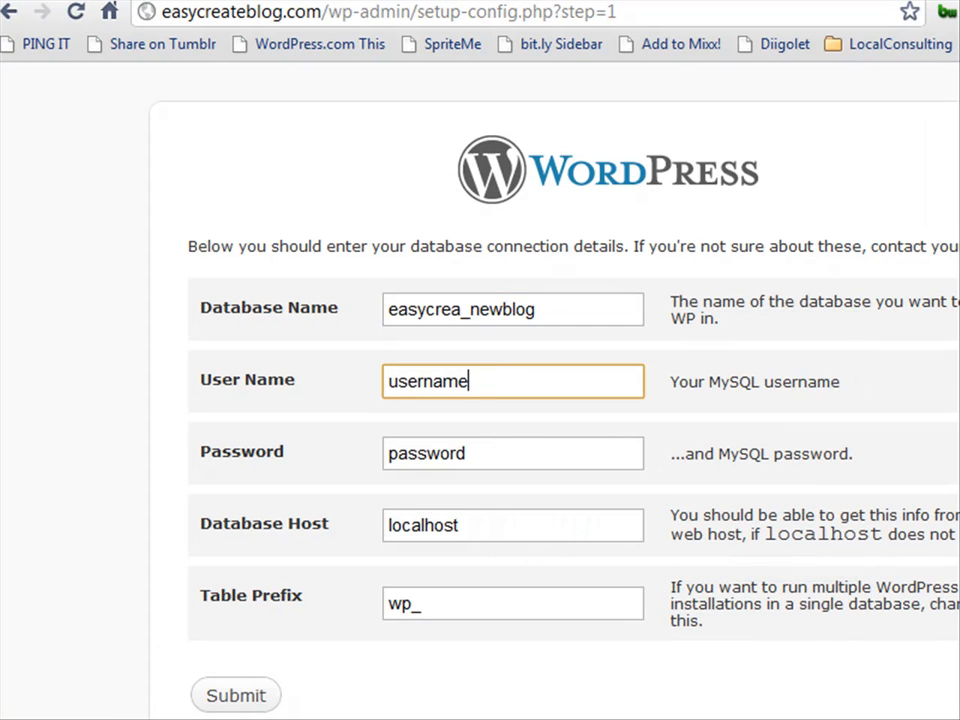
key("alt+Tab")
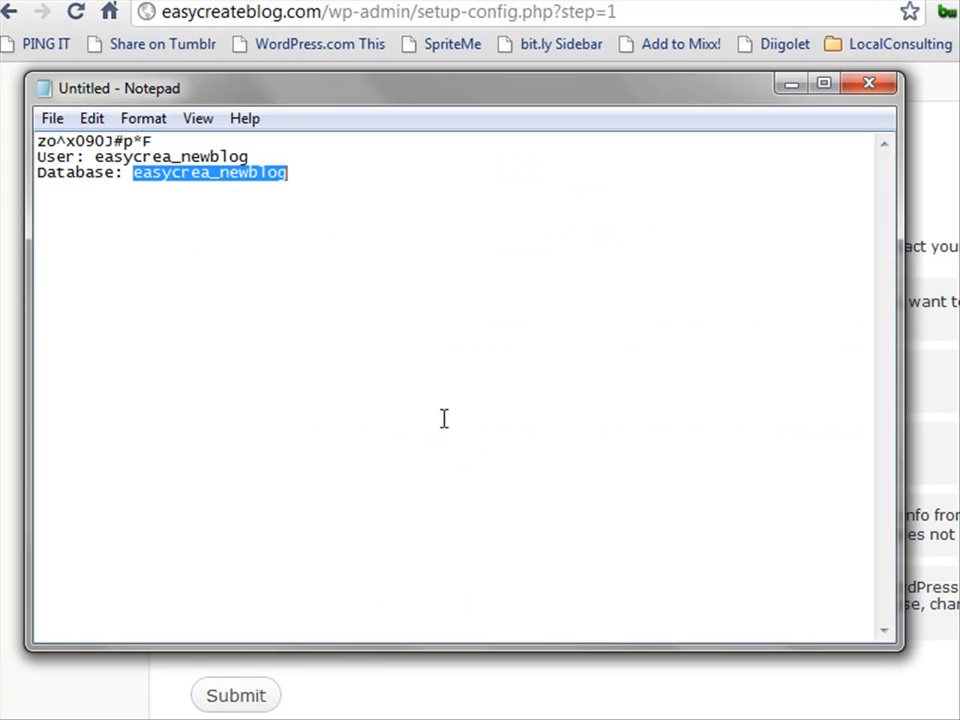
left_click_drag(96, 157, 247, 154)
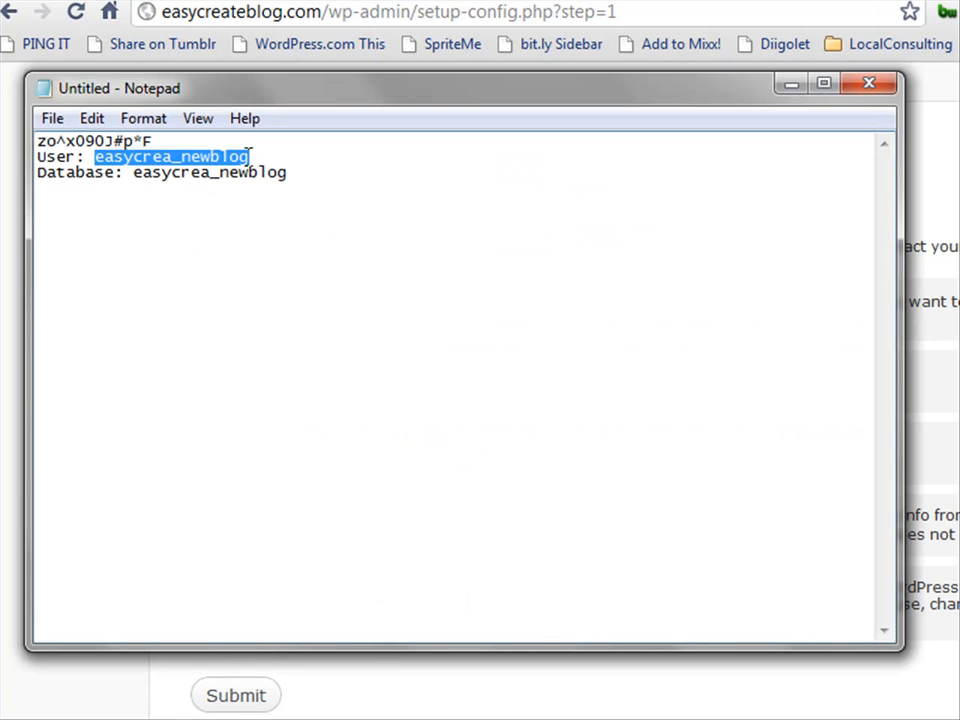
right_click(242, 156)
left_click(285, 240)
key("alt+Tab")
left_click(480, 384)
double_click(480, 384)
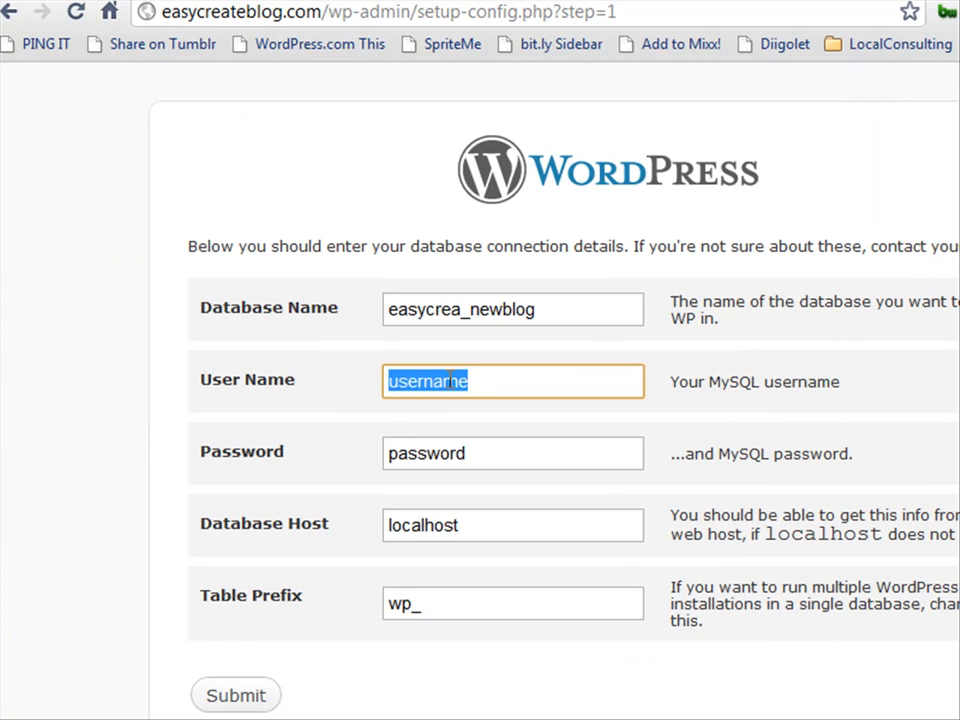
right_click(448, 381)
left_click(519, 512)
Clear the placeholder password and paste the saved MySQL password into the Password field.
left_click(465, 452)
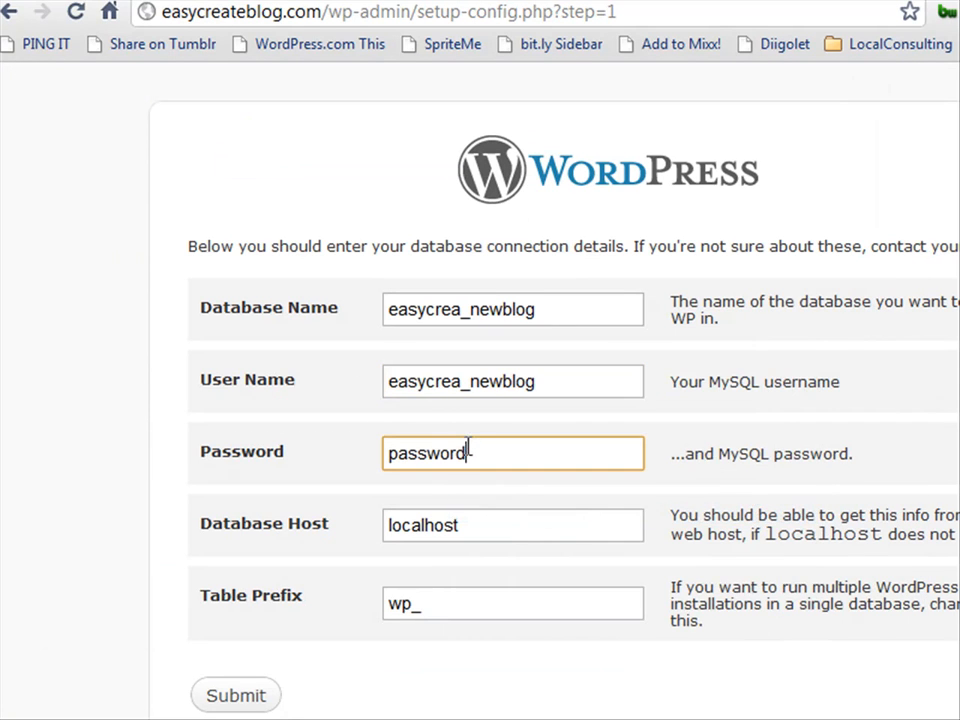
left_click_drag(484, 452, 285, 461)
key("BackSpace")
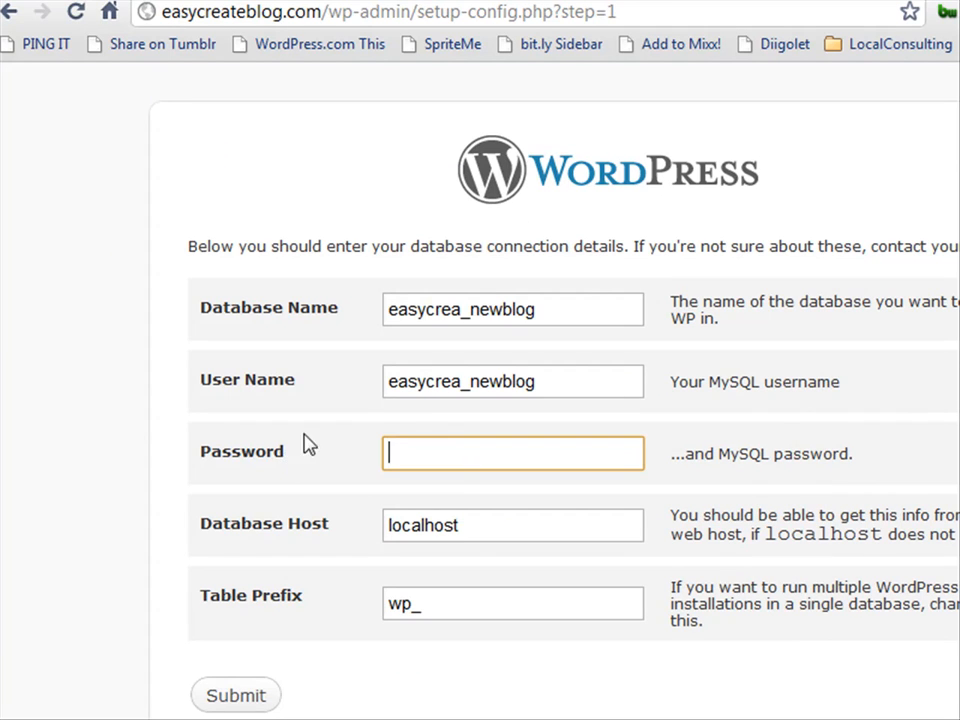
key("alt+Tab")
left_click_drag(158, 141, 37, 143)
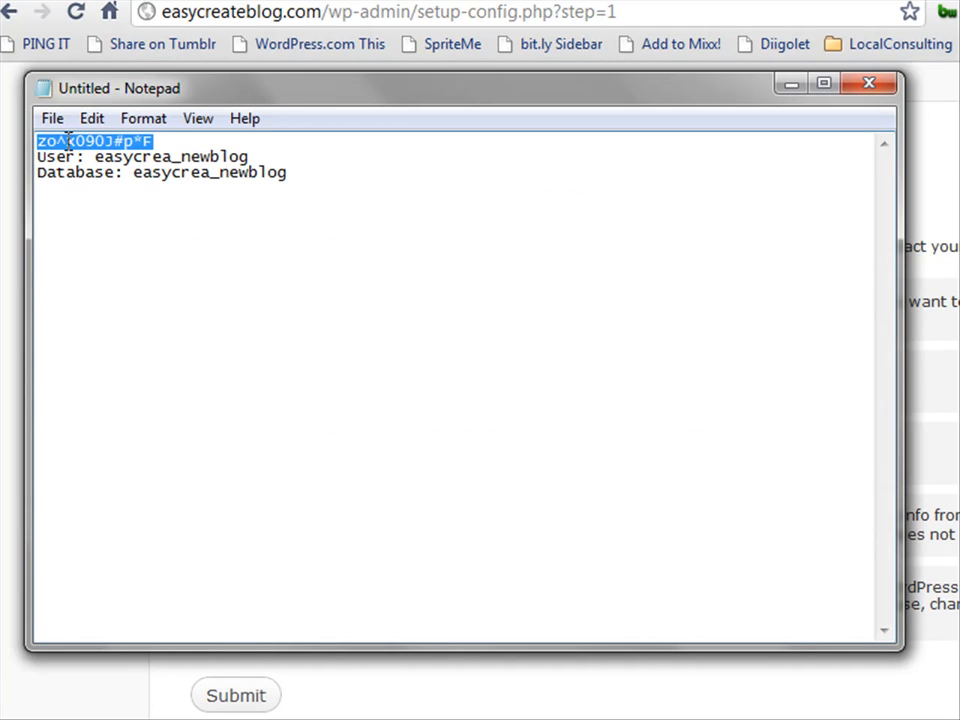
right_click(66, 142)
left_click(145, 222)
left_click(936, 231)
left_click(431, 454)
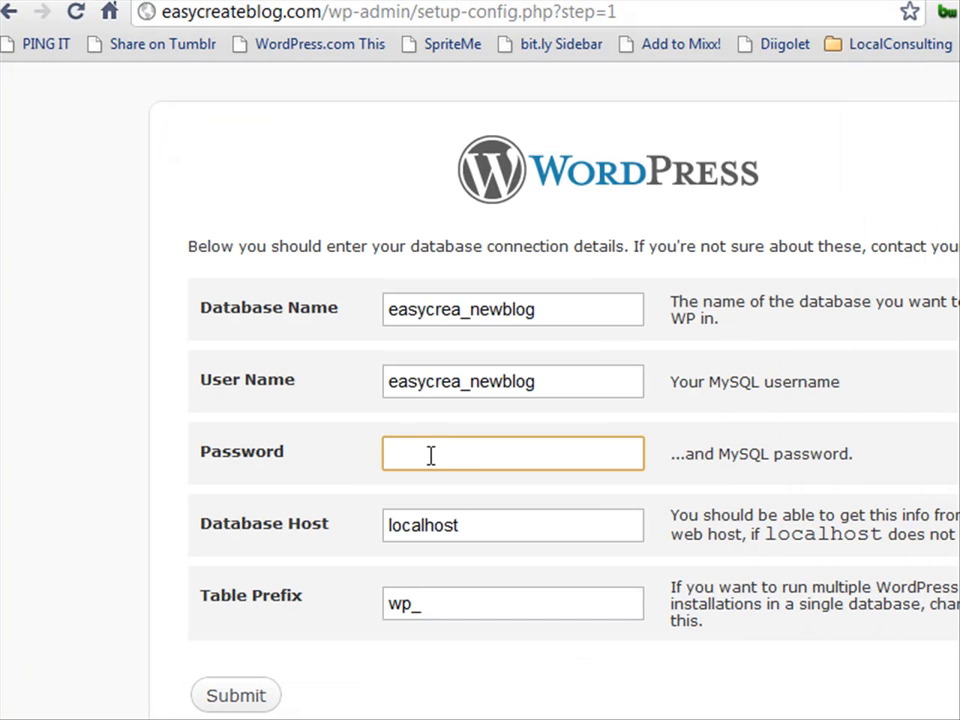
right_click(424, 456)
left_click(488, 586)
left_click_drag(411, 608, 381, 614)
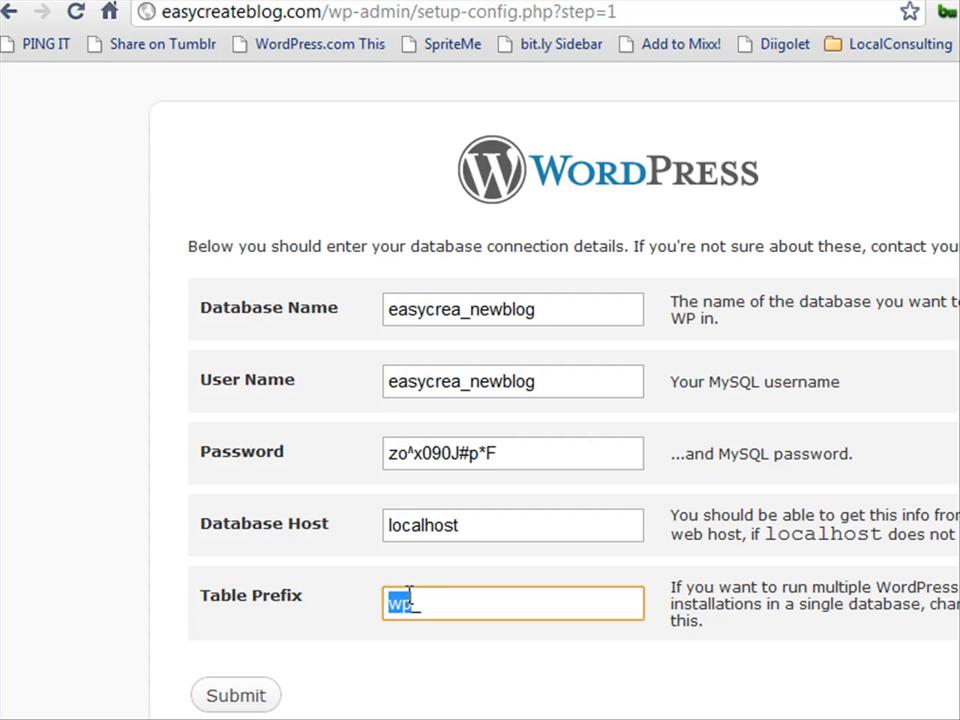
Change the table prefix from wp_ to blg154_ and submit the database details.
left_click(440, 608)
left_click(387, 603)
left_click_drag(403, 603, 388, 604)
left_click(411, 604)
left_click_drag(400, 603, 389, 603)
key("Delete")
key("Delete")
type("blg154")
left_click_drag(454, 606, 442, 605)
left_click(471, 614)
left_click(221, 699)
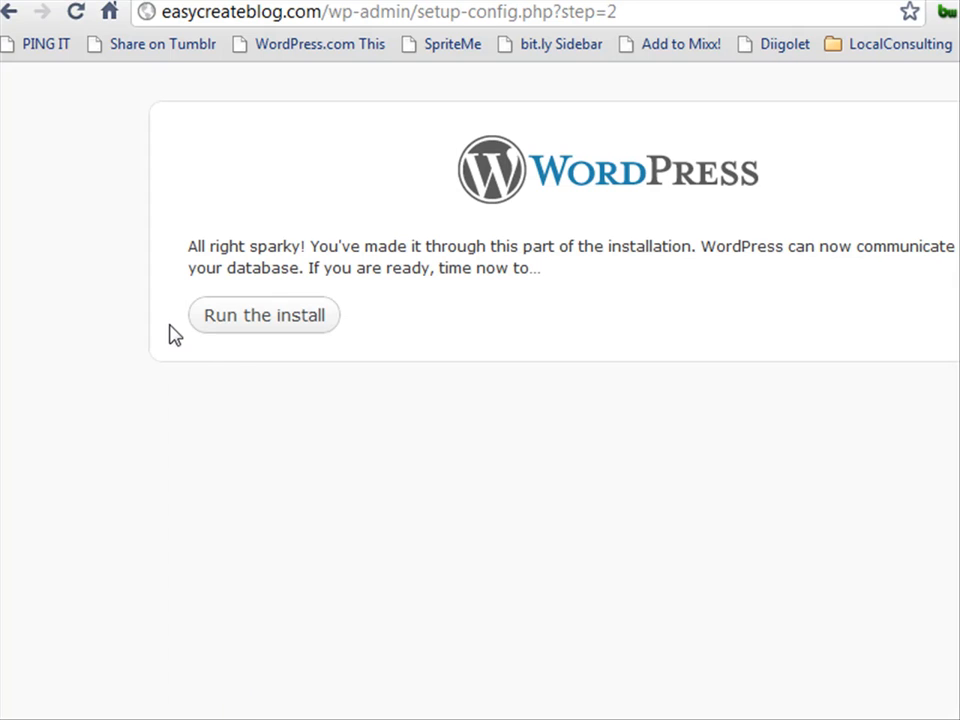
Start the WordPress install and enter 'Easy Create Blog' as the Site Title.
left_click(242, 330)
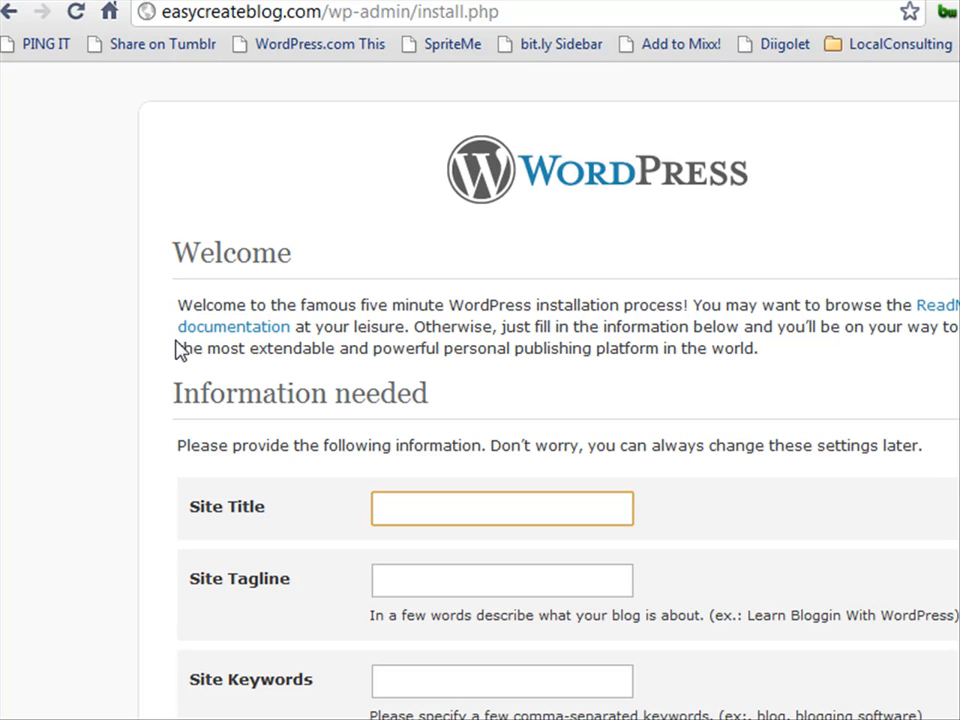
scroll(178, 350, "down", 1)
scroll(178, 350, "down", 1)
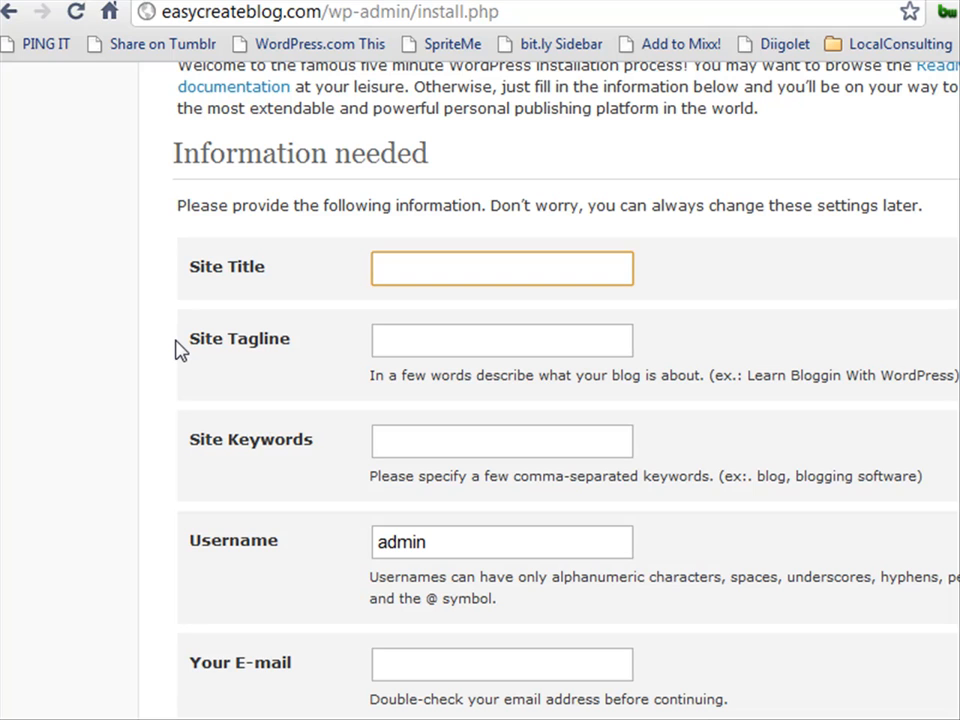
type("T")
key("BackSpace")
type("Easy Cre")
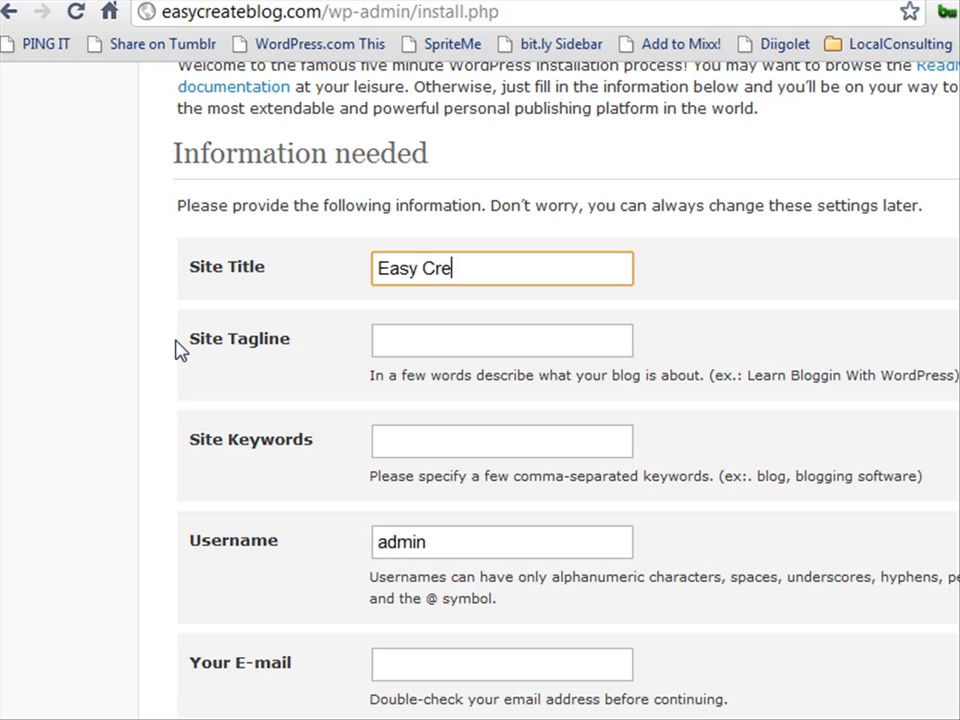
key("BackSpace")
type("eate Blog")
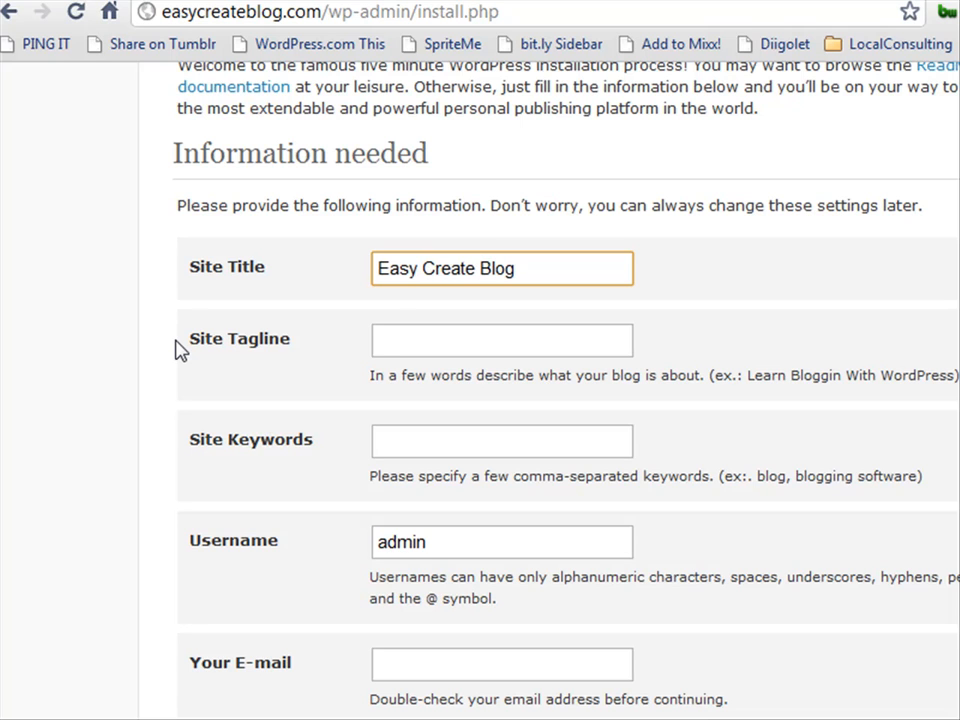
left_click(421, 337)
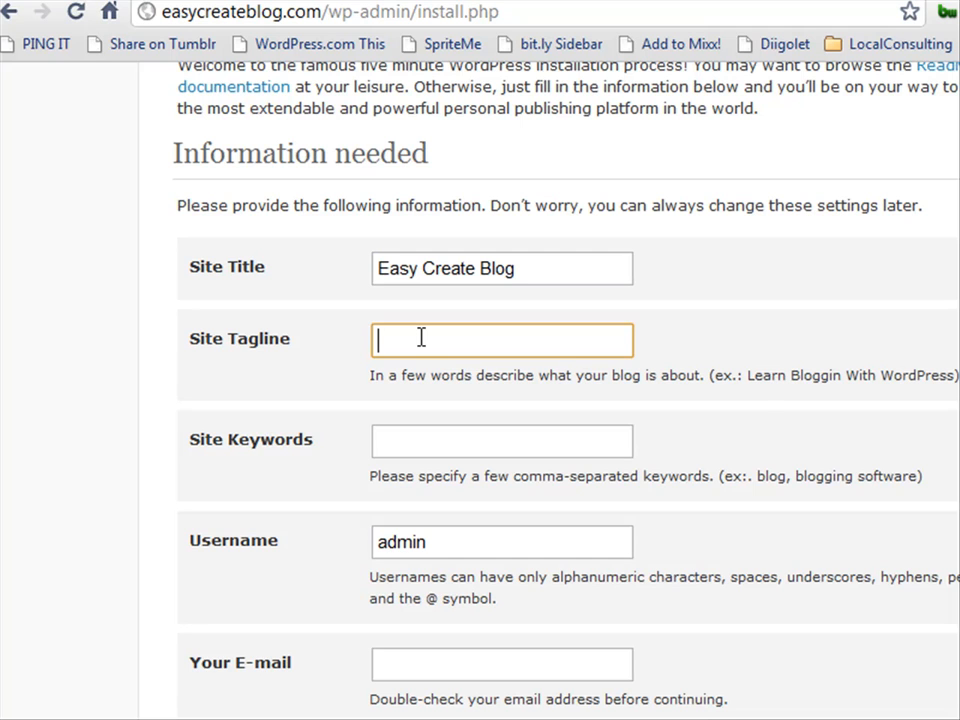
Paste the example tagline 'Learn Bloggin With WordPress' and enter keywords 'easy create blog, blogging'.
left_click_drag(747, 375, 955, 378)
right_click(919, 386)
left_click(954, 400)
left_click(404, 328)
key("ctrl+v")
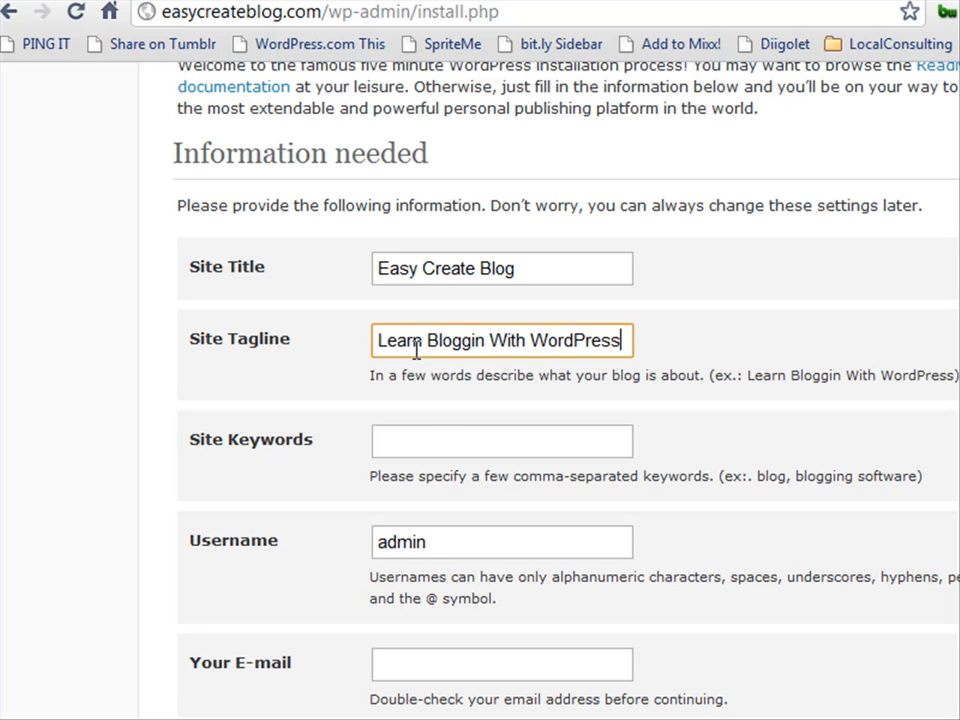
left_click(421, 442)
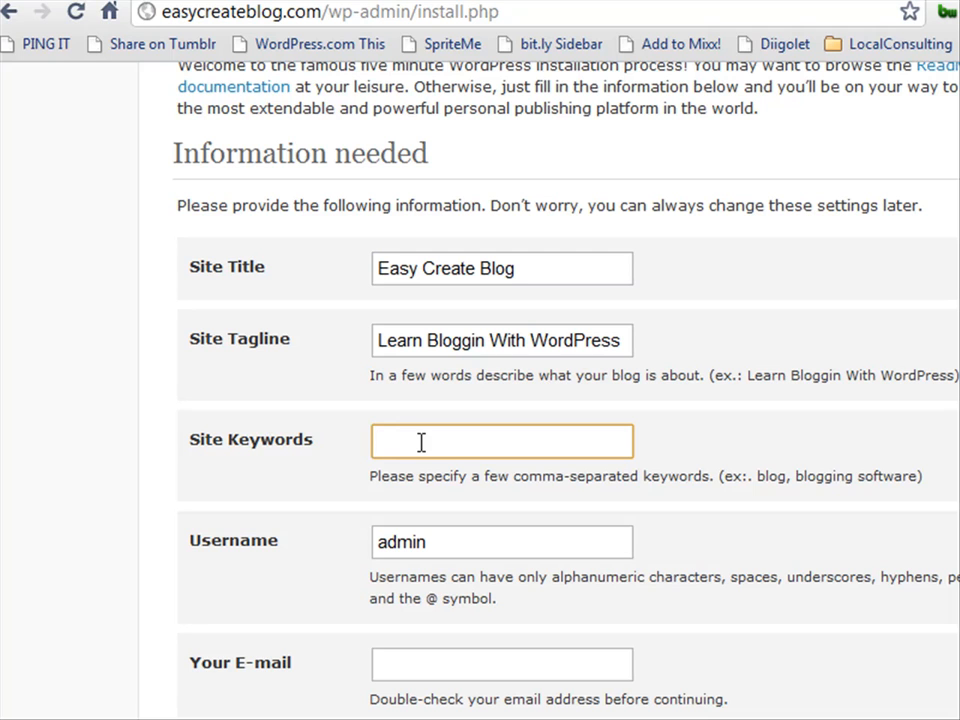
type("easy create blog, blogging")
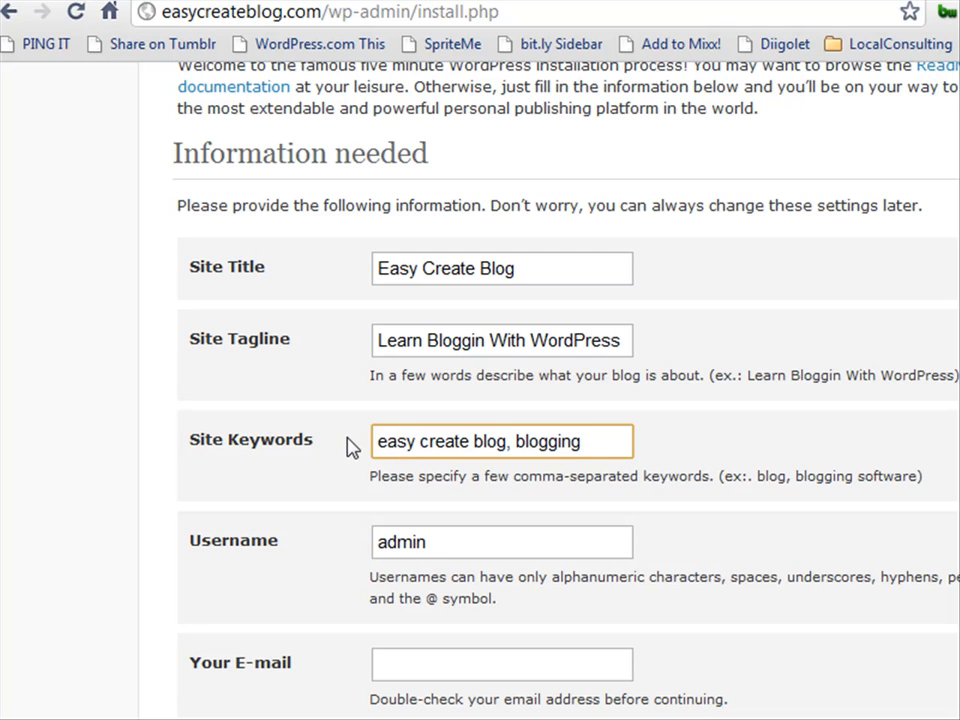
Replace the default 'admin' username with your own and enter the admin e-mail address.
left_click(449, 546)
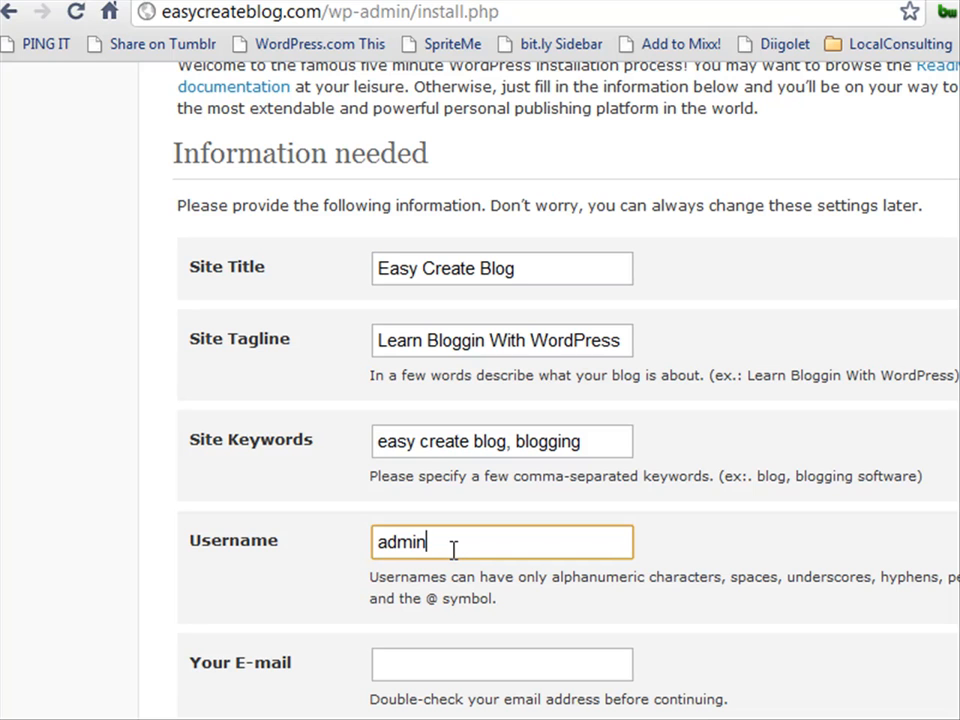
key("BackSpace")
key("BackSpace")
key("BackSpace")
key("BackSpace")
key("BackSpace")
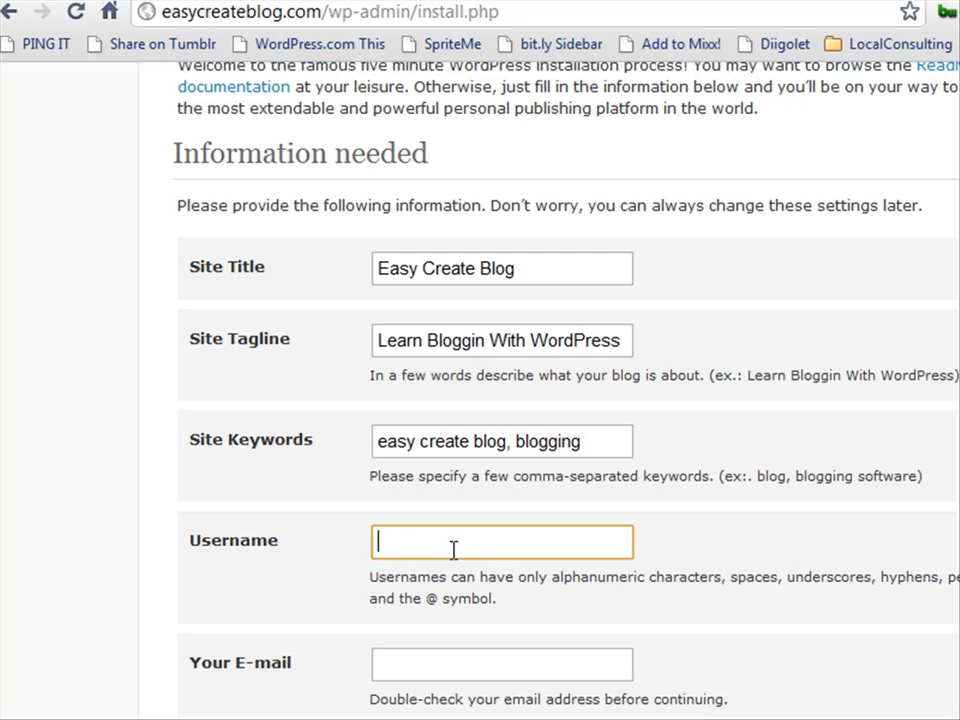
type("lex")
left_click(408, 657)
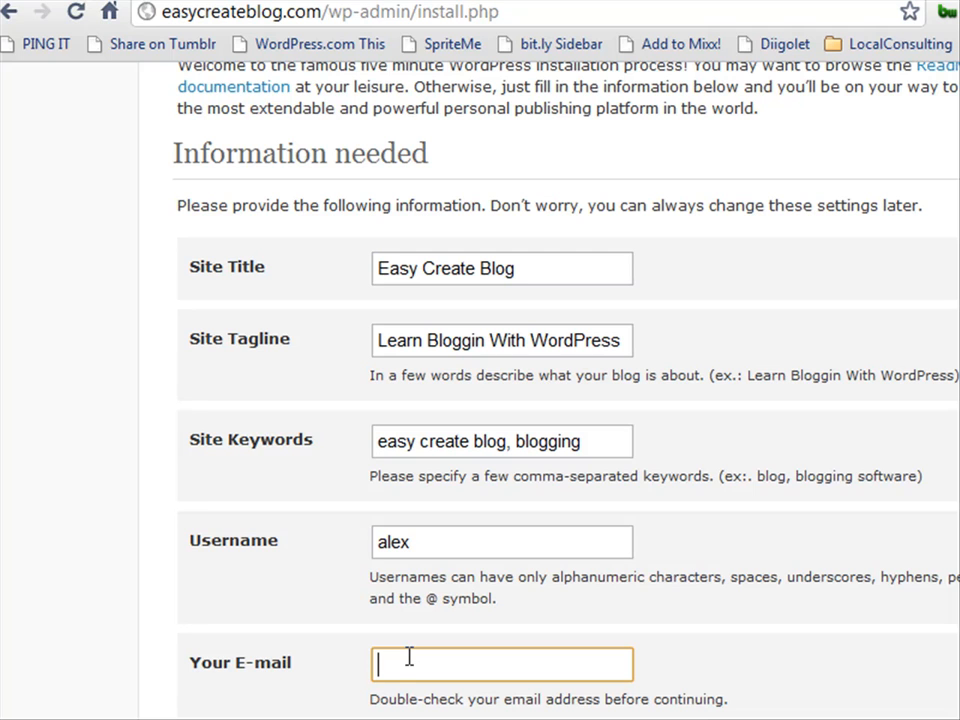
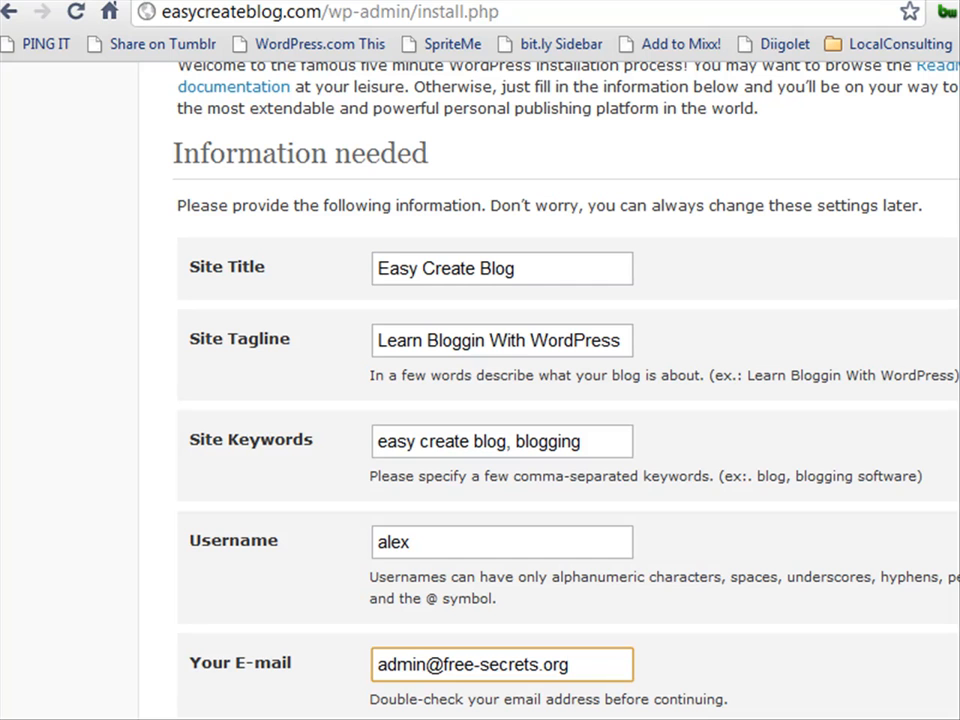
scroll(500, 400, "right", 1)
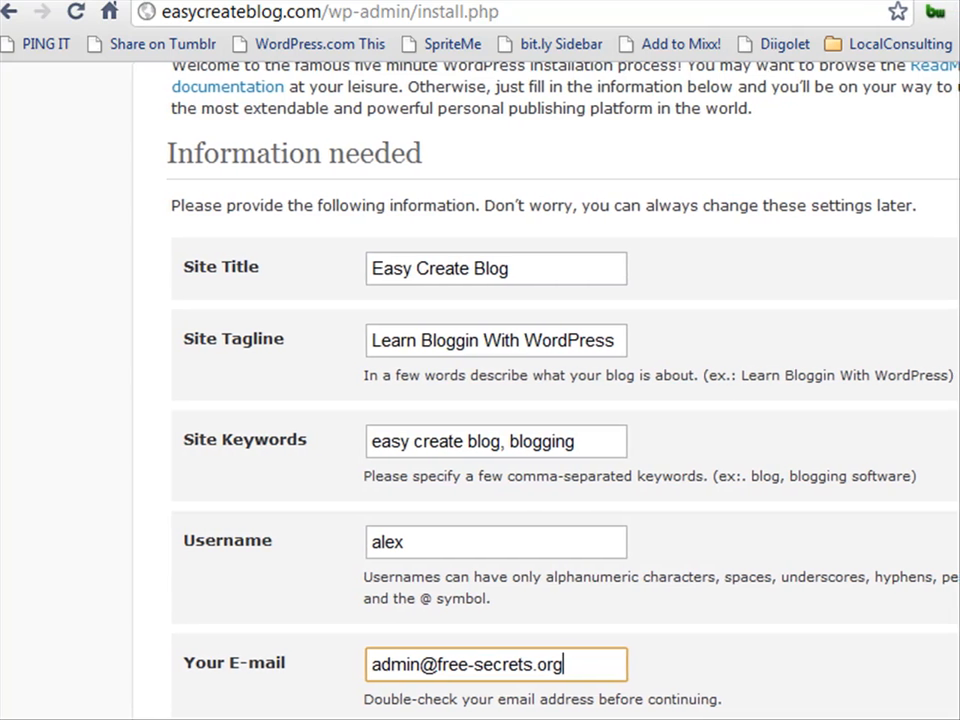
scroll(560, 400, "down", 2)
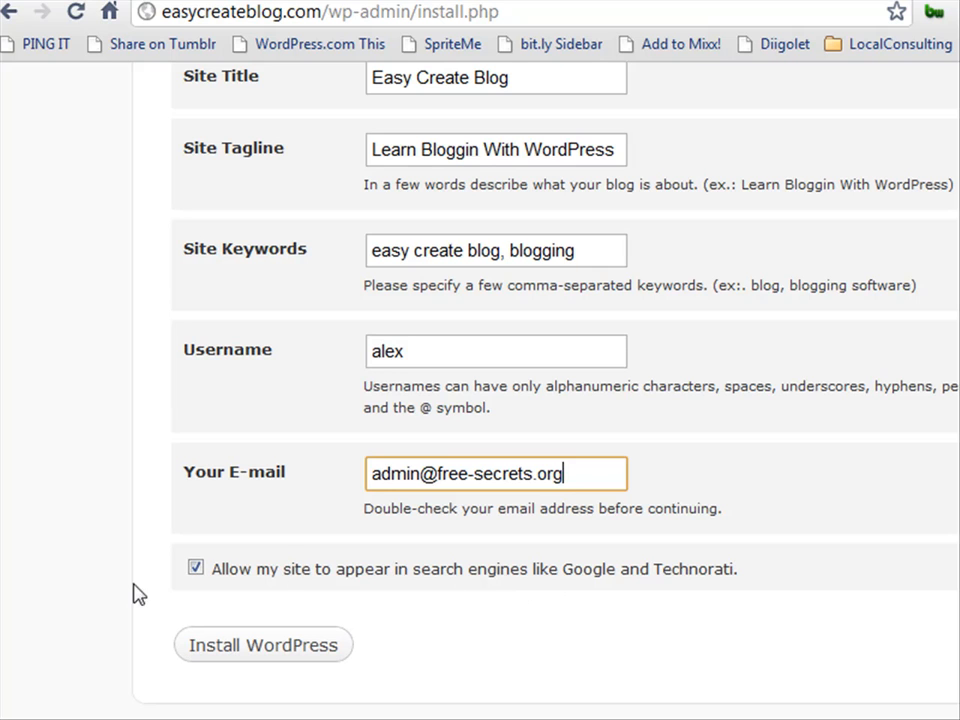
Install WordPress and copy the generated login password.
left_click(262, 645)
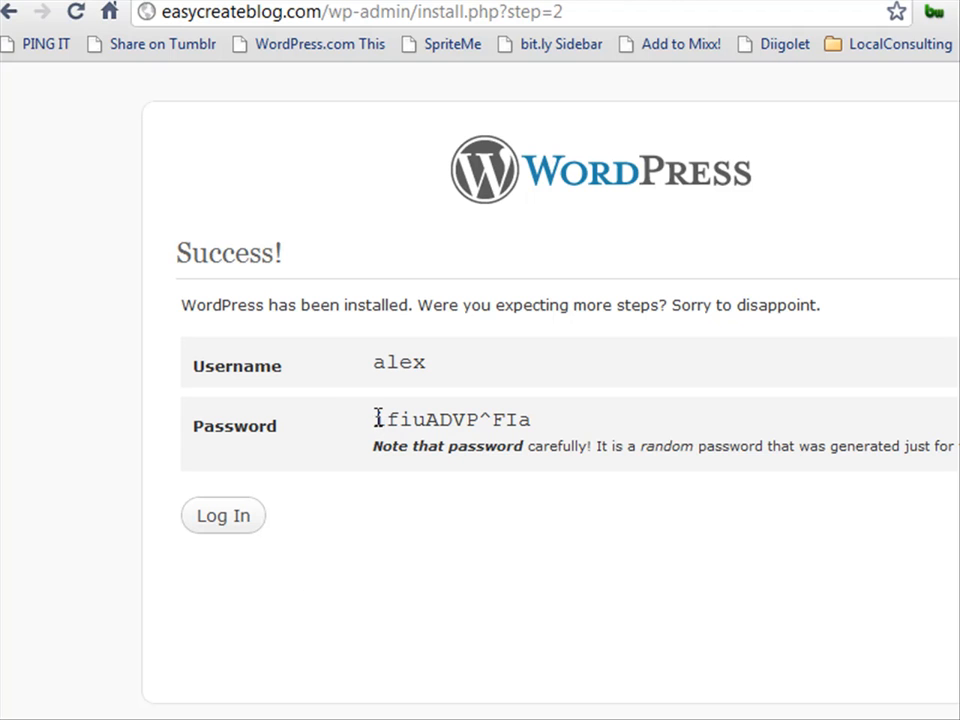
left_click_drag(377, 420, 533, 420)
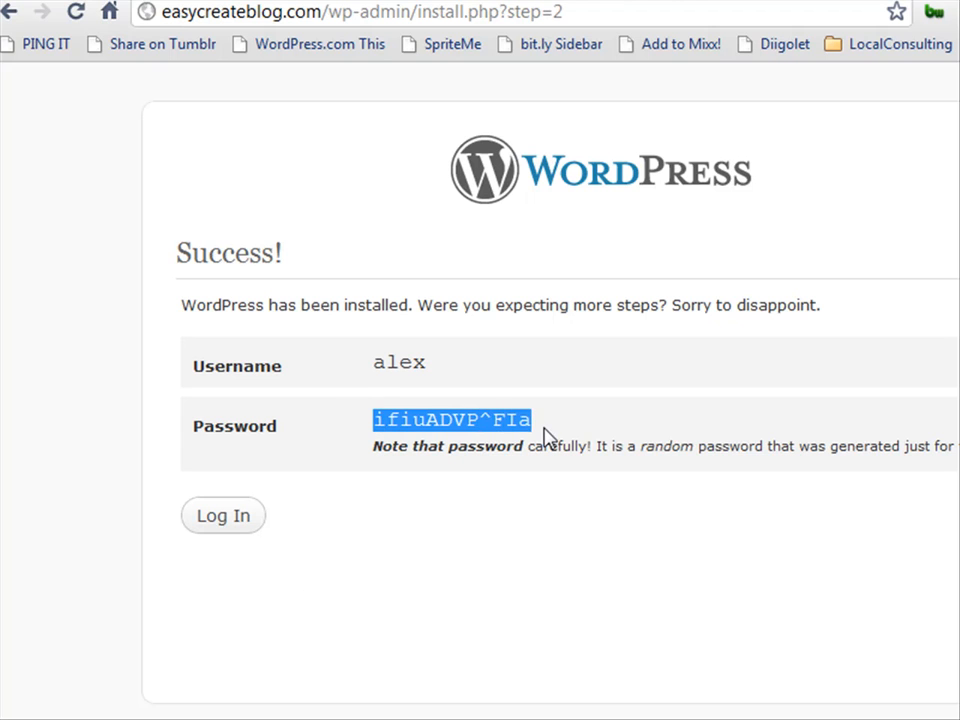
right_click(487, 421)
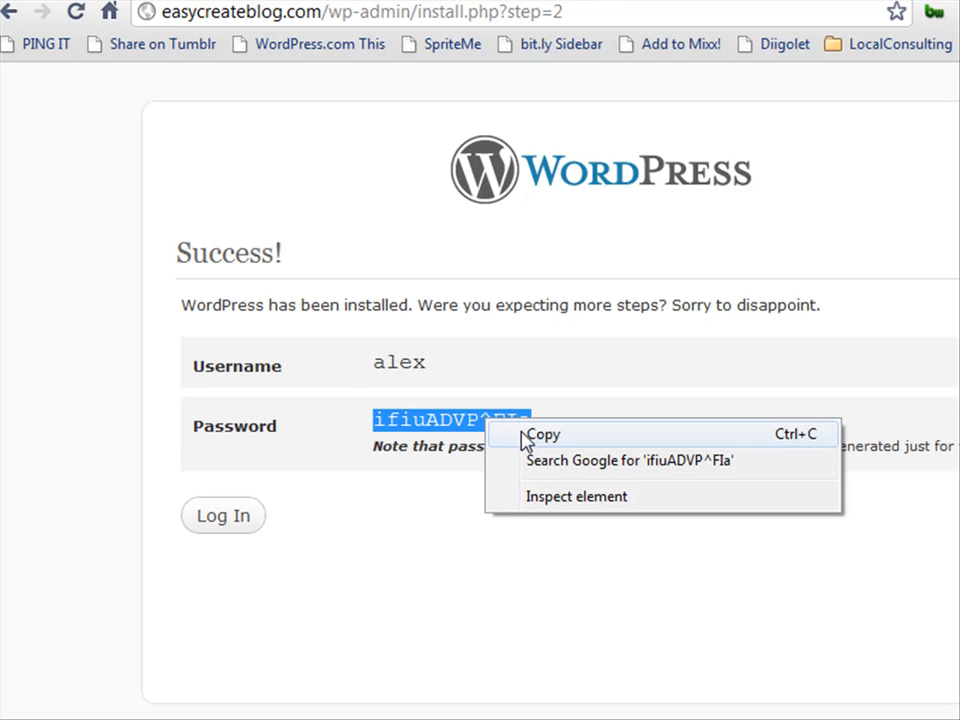
left_click(523, 436)
Log in with your username and the pasted password, with Remember Me ticked.
left_click(241, 518)
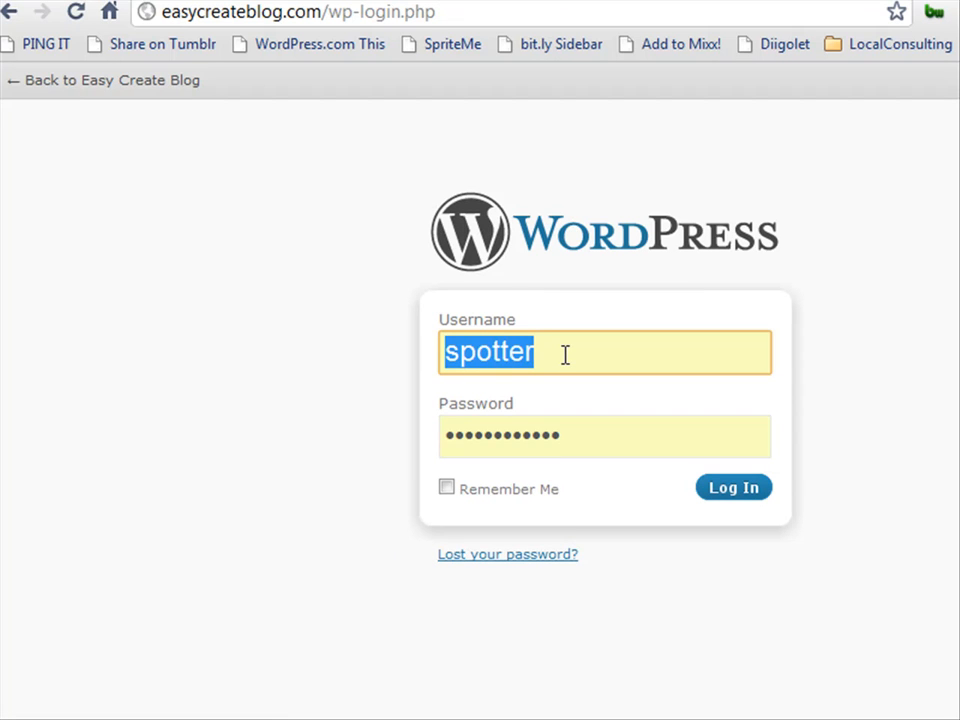
type("alex")
left_click(457, 434)
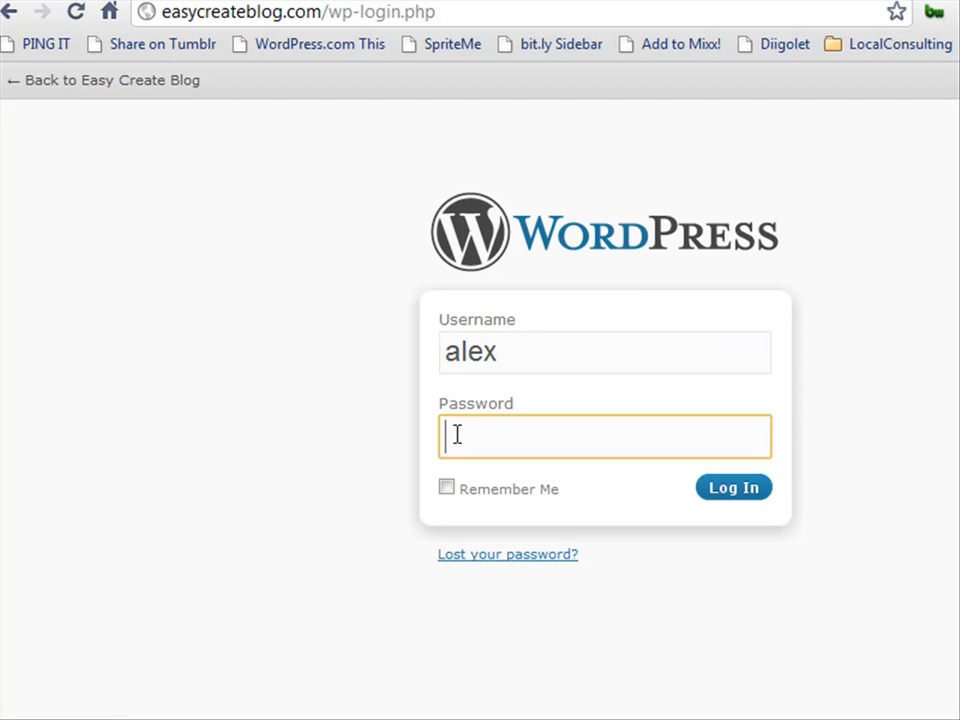
right_click(457, 434)
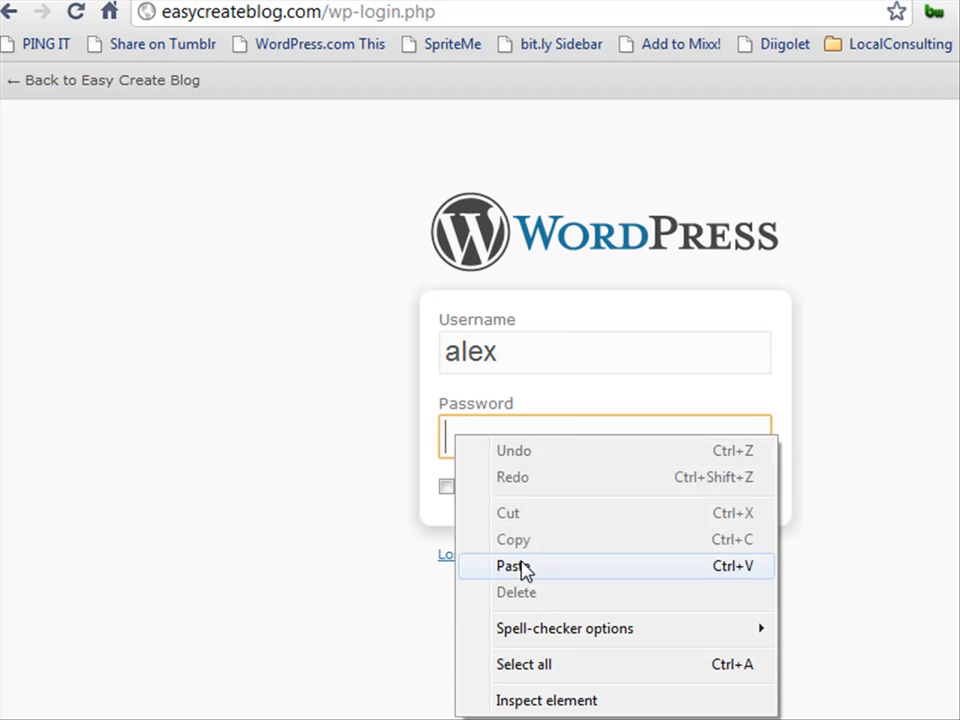
left_click(521, 567)
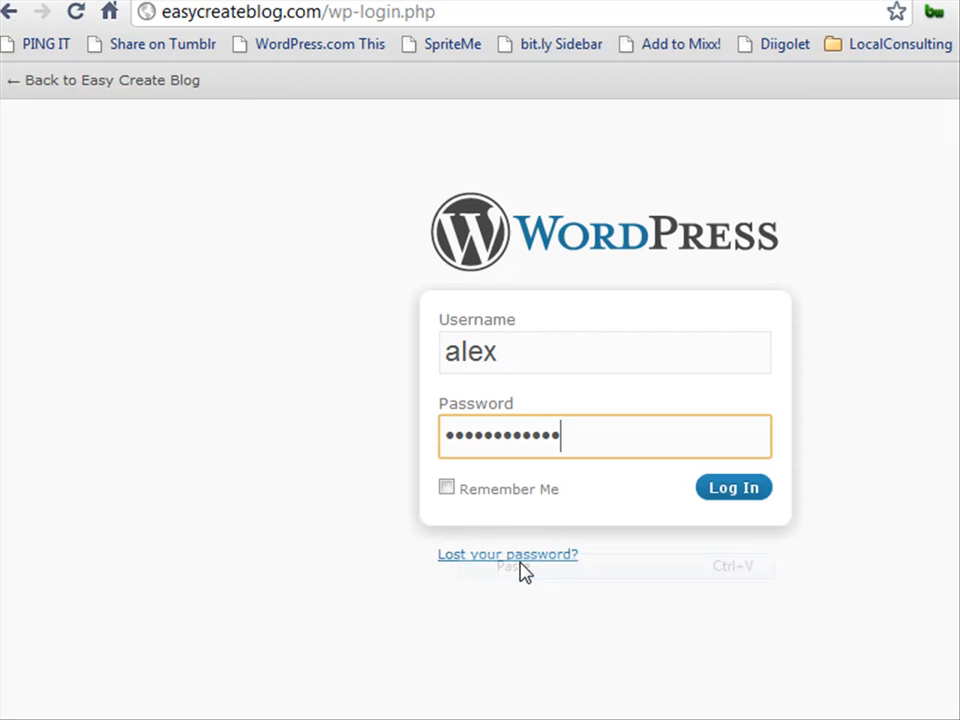
left_click(447, 491)
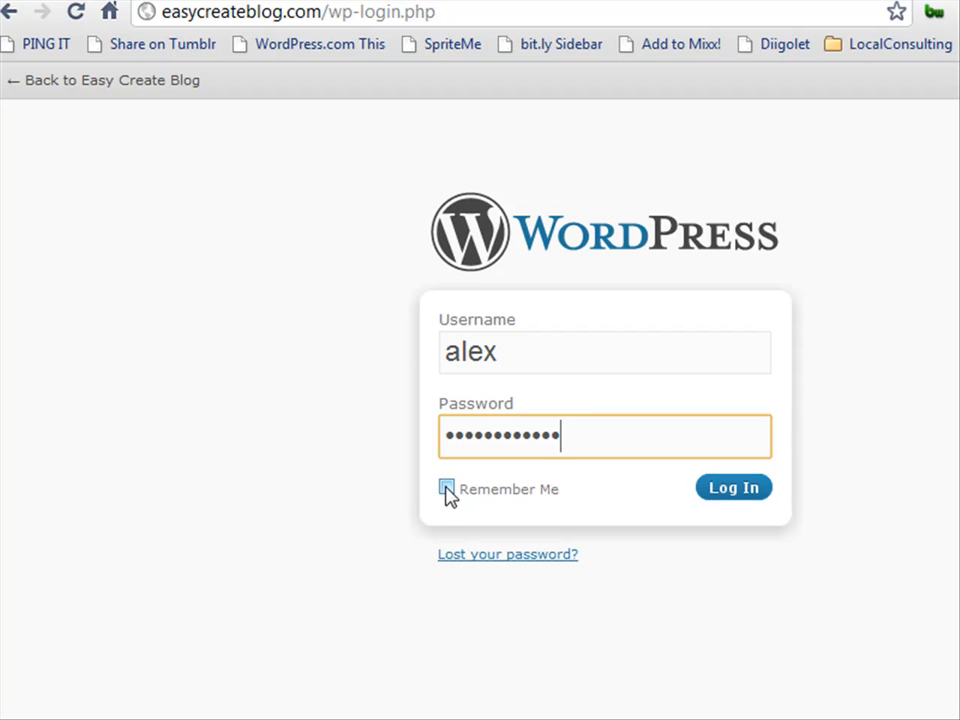
left_click(745, 491)
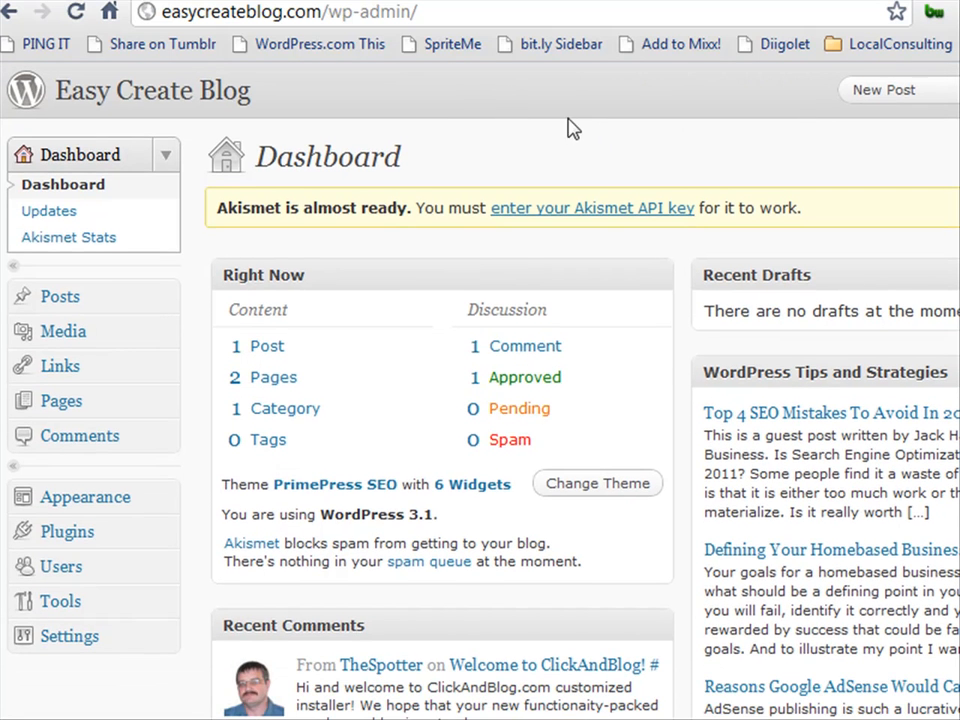
scroll(398, 268, "down", 1)
scroll(398, 268, "up", 1)
right_click(238, 88)
left_click(242, 107)
key("ctrl+Tab")
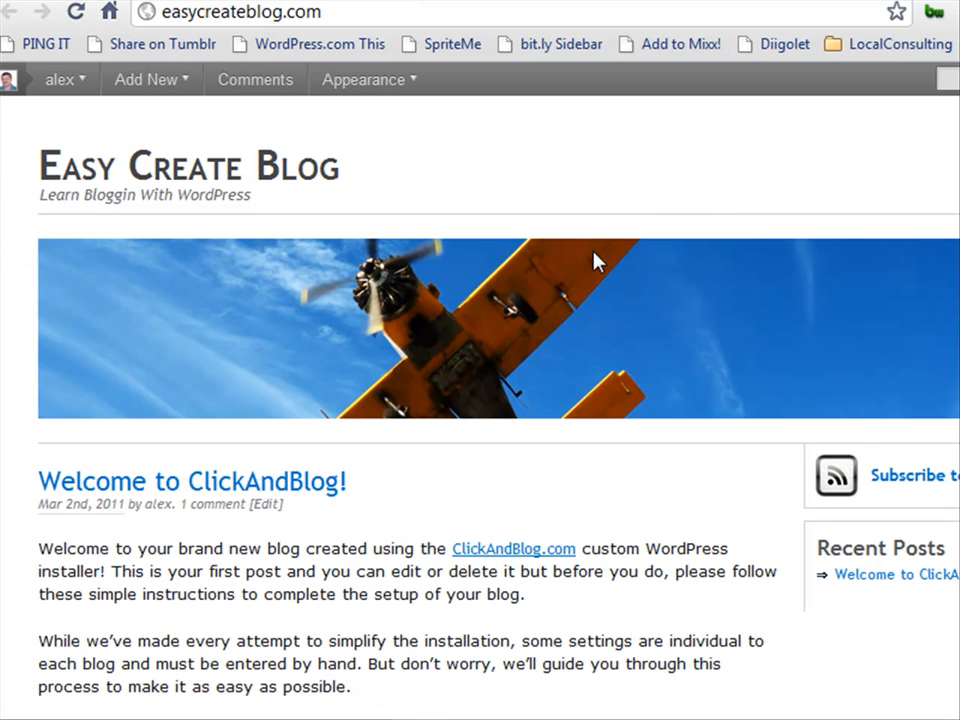
scroll(514, 369, "down", 2)
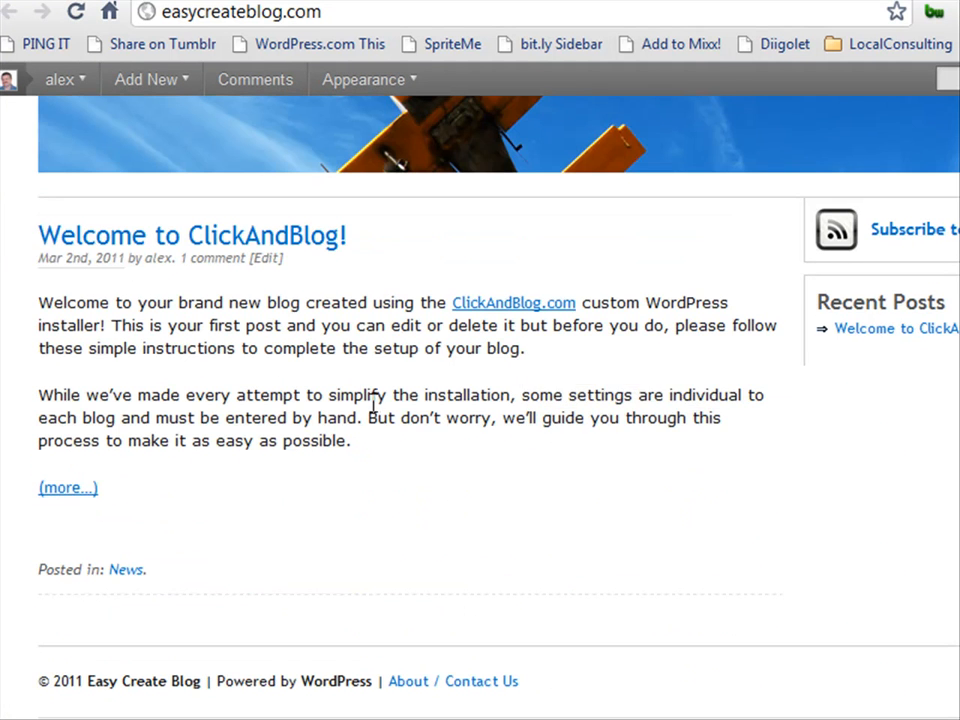
scroll(349, 418, "up", 2)
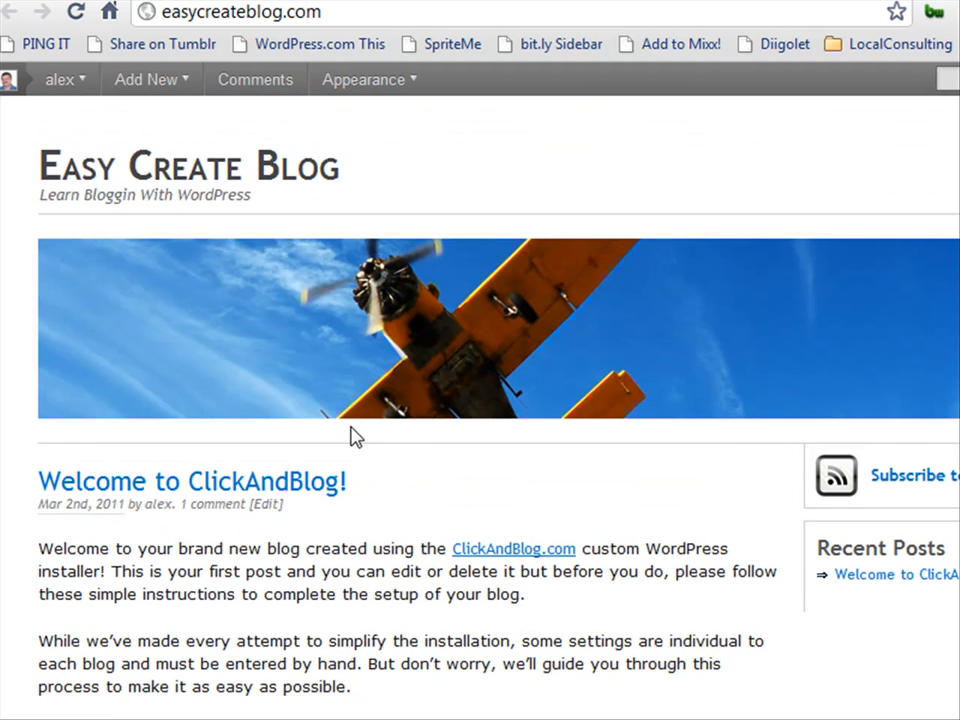
scroll(352, 437, "down", 2)
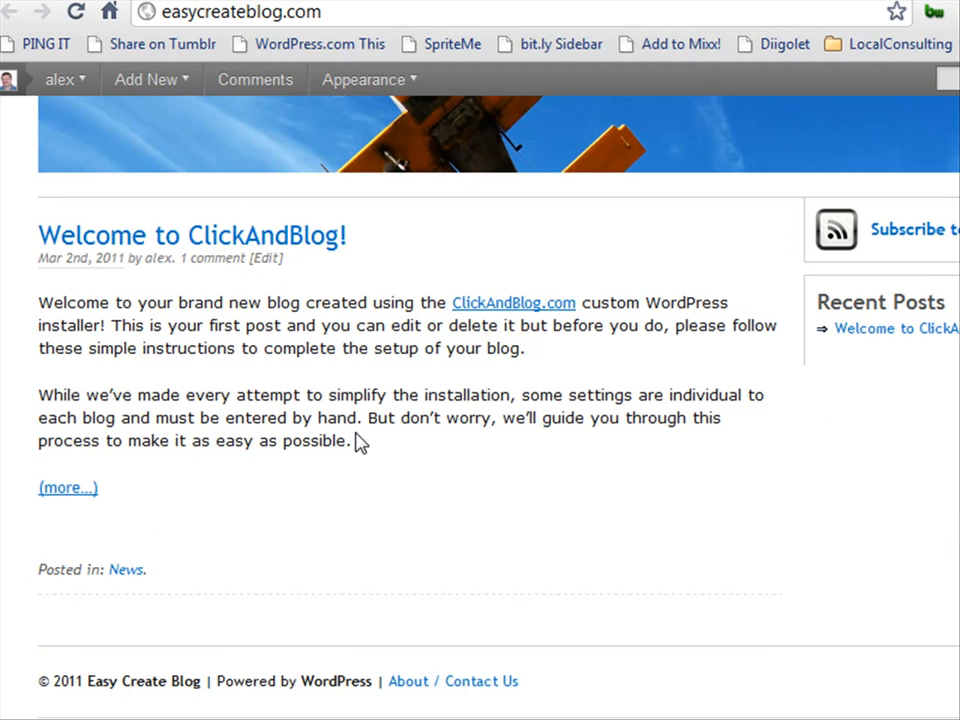
left_click(476, 684)
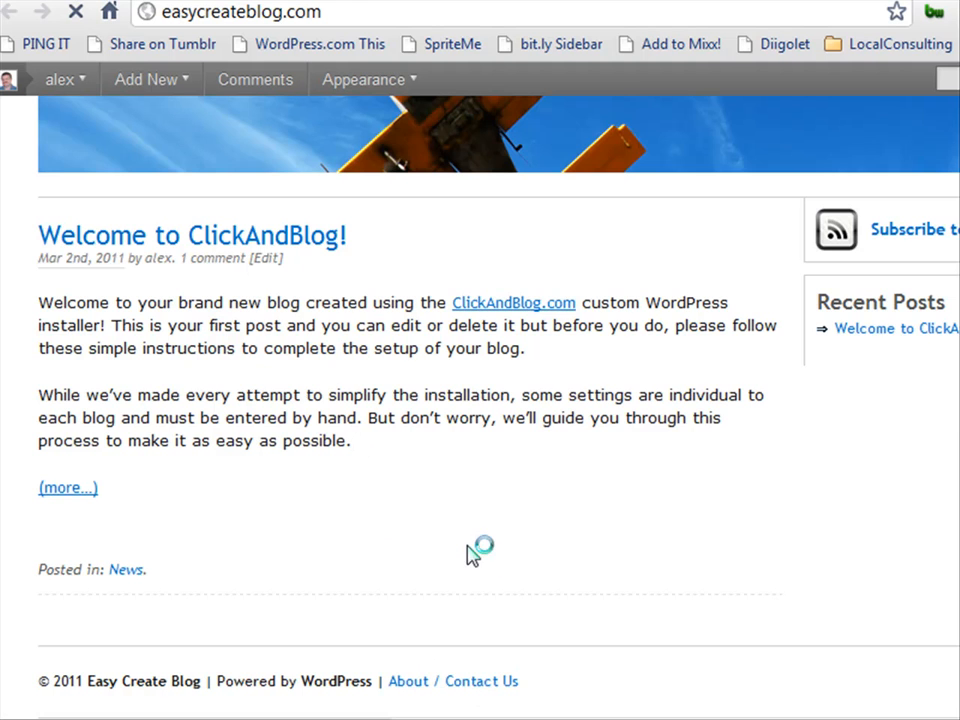
scroll(418, 513, "down", 5)
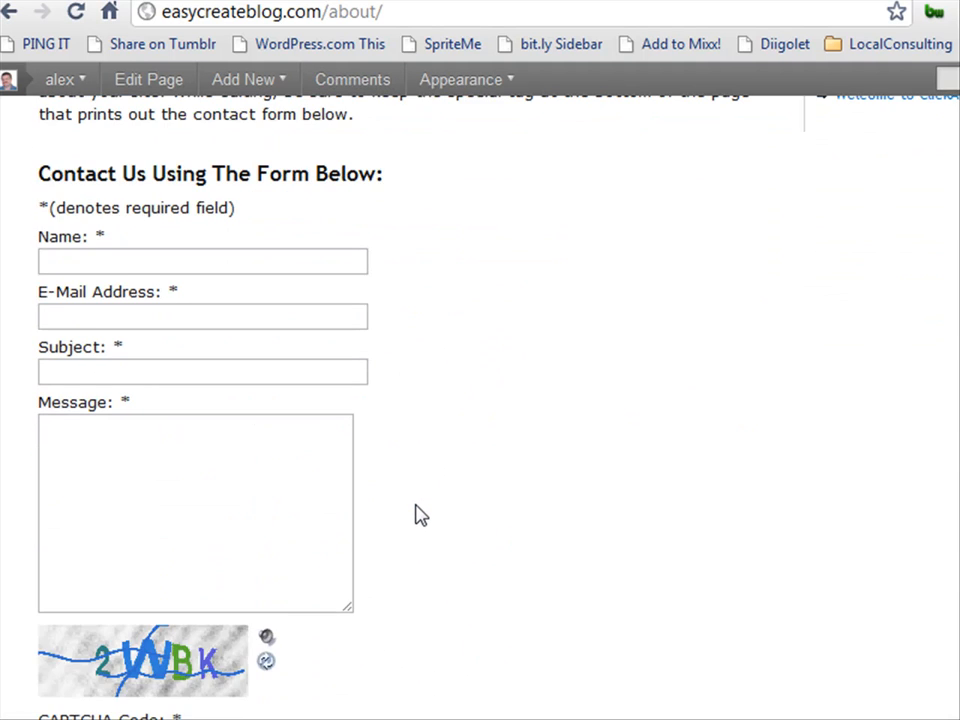
scroll(418, 513, "down", 3)
scroll(416, 514, "up", 10)
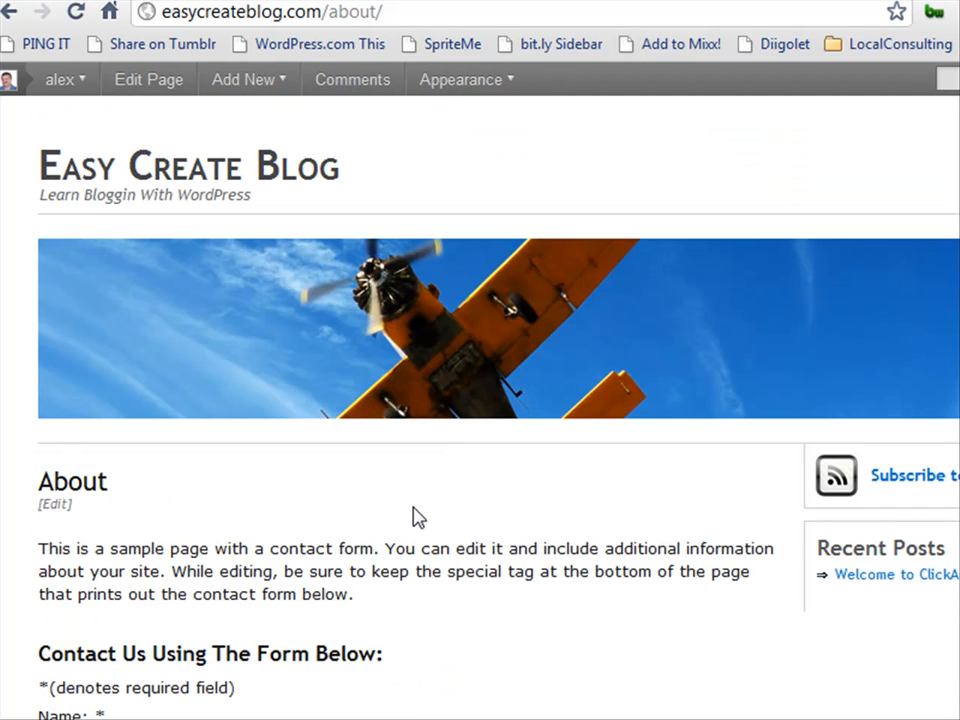
left_click(268, 171)
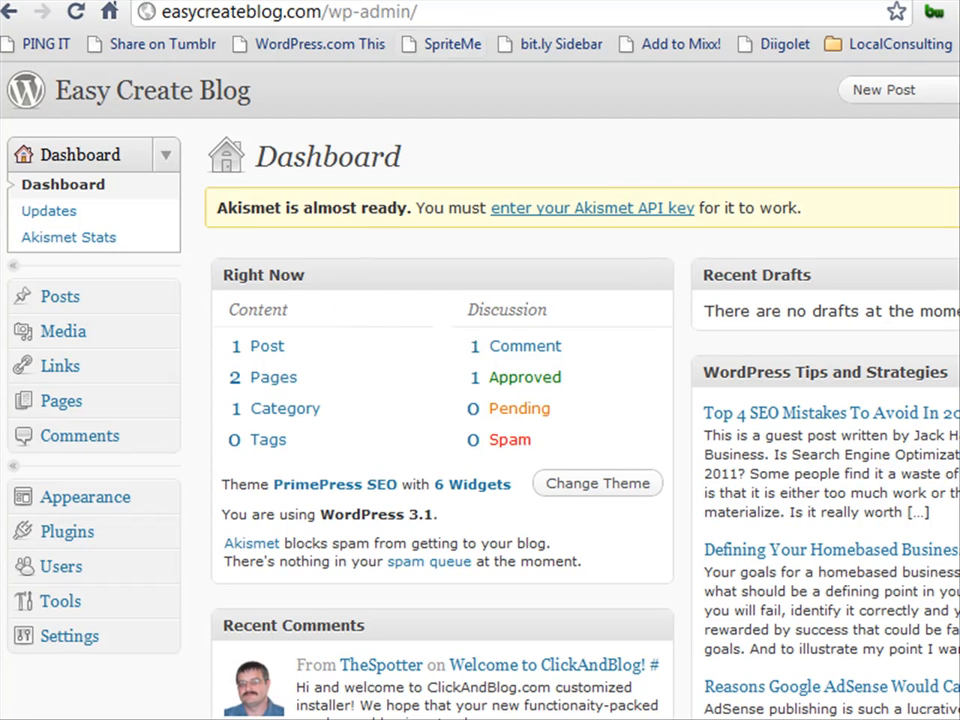
Highlight the domain and the wp-admin part of the admin address.
left_click(444, 9)
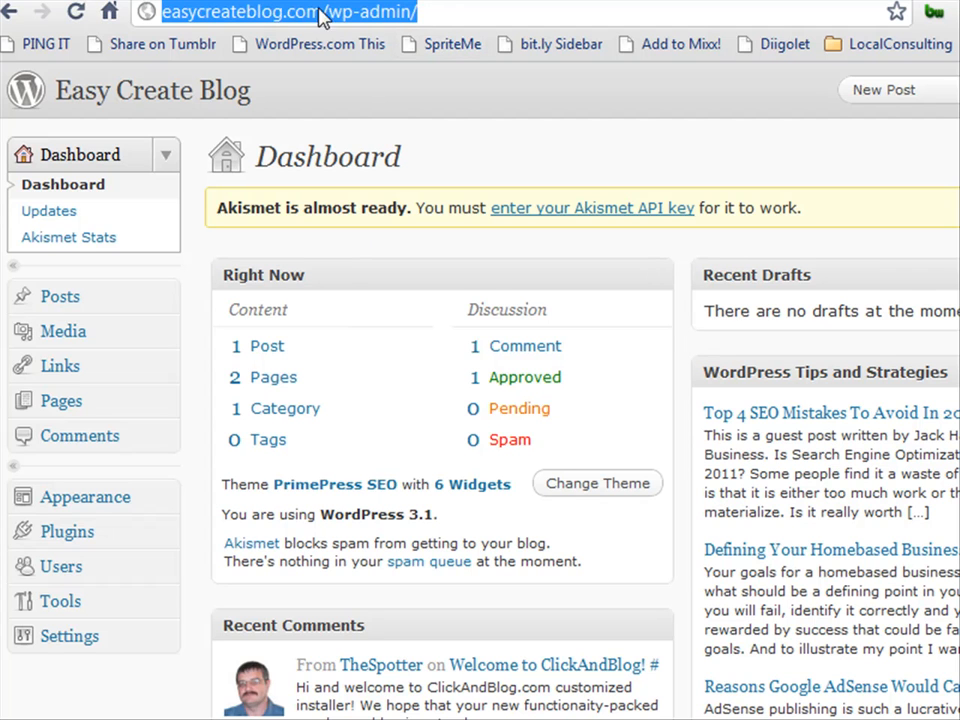
left_click(163, 11)
left_click_drag(163, 11, 401, 12)
left_click(331, 12)
left_click(349, 12)
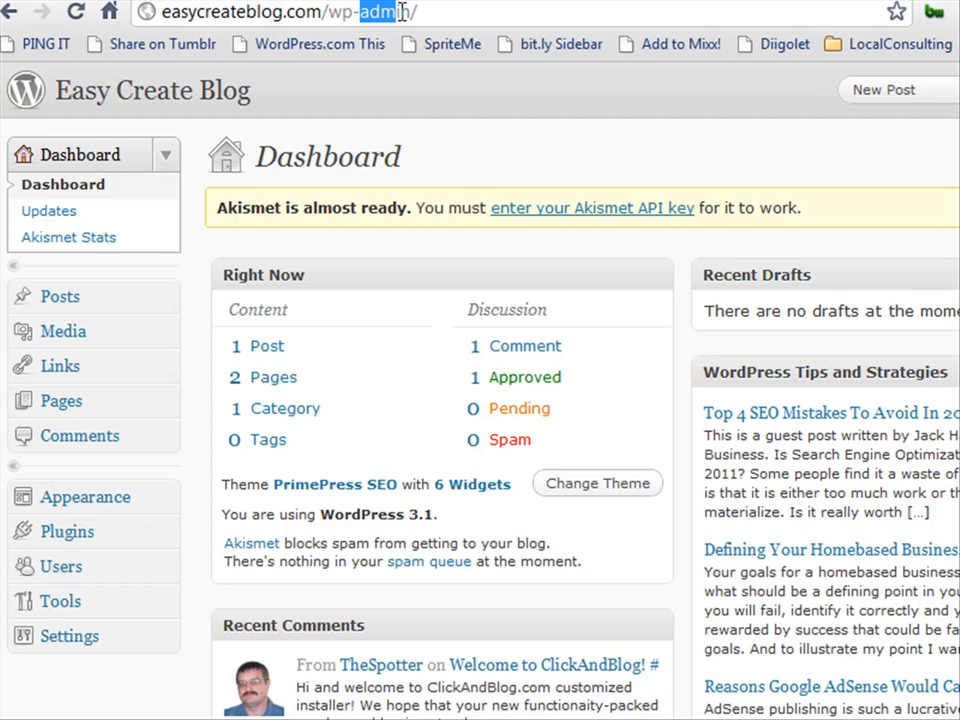
left_click(472, 162)
scroll(472, 190, "down", 3)
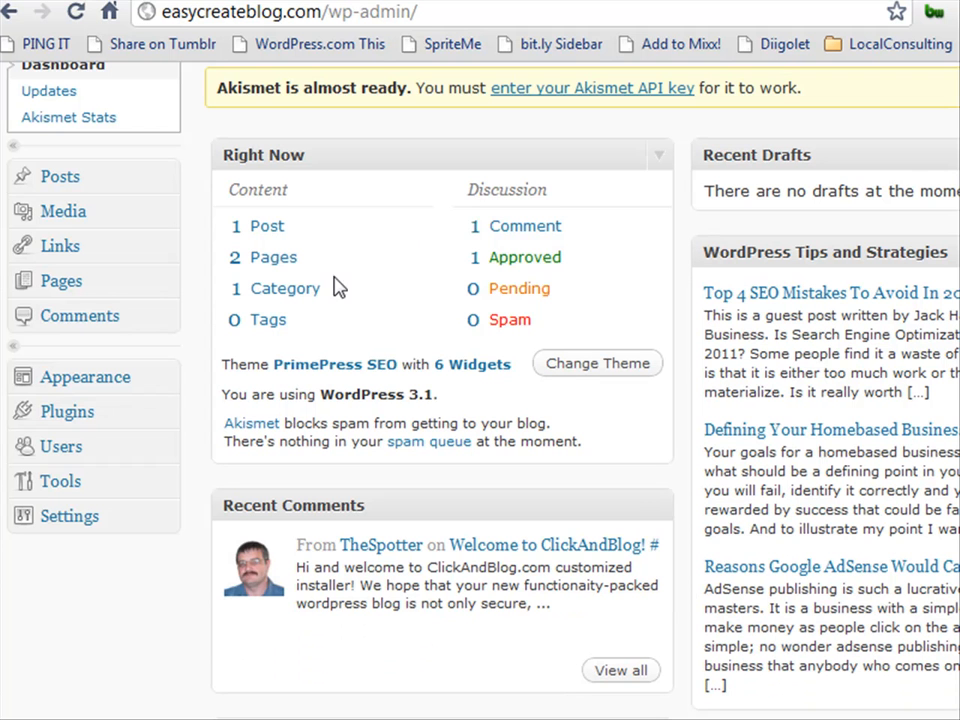
Open Plugins and scroll through the 12 active plugins, from Akismet to All in One SEO Pack.
left_click(80, 418)
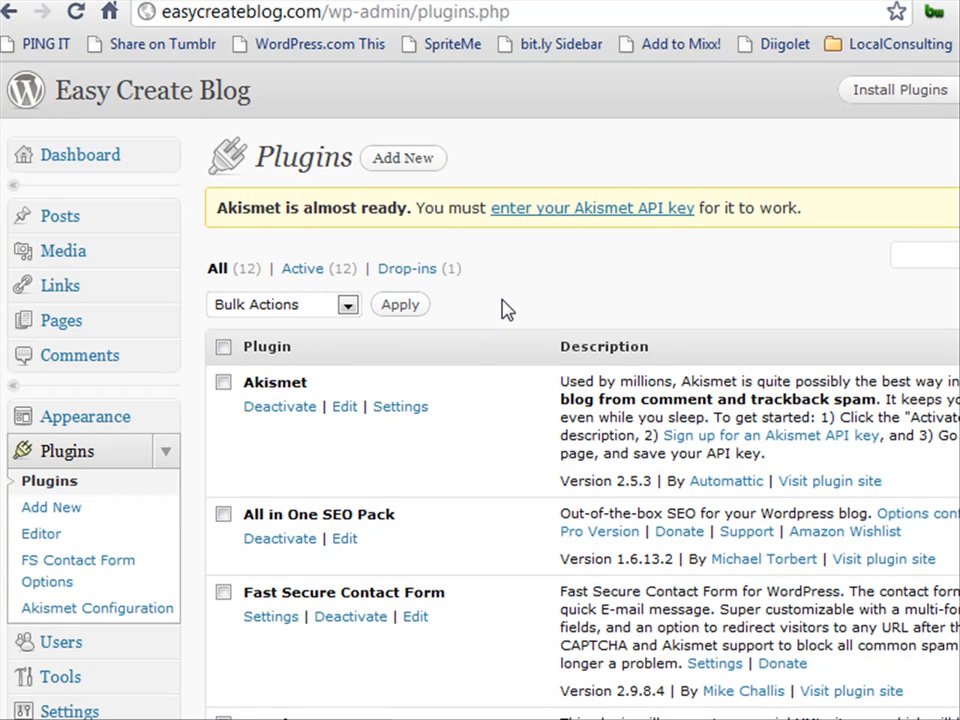
scroll(505, 310, "down", 2)
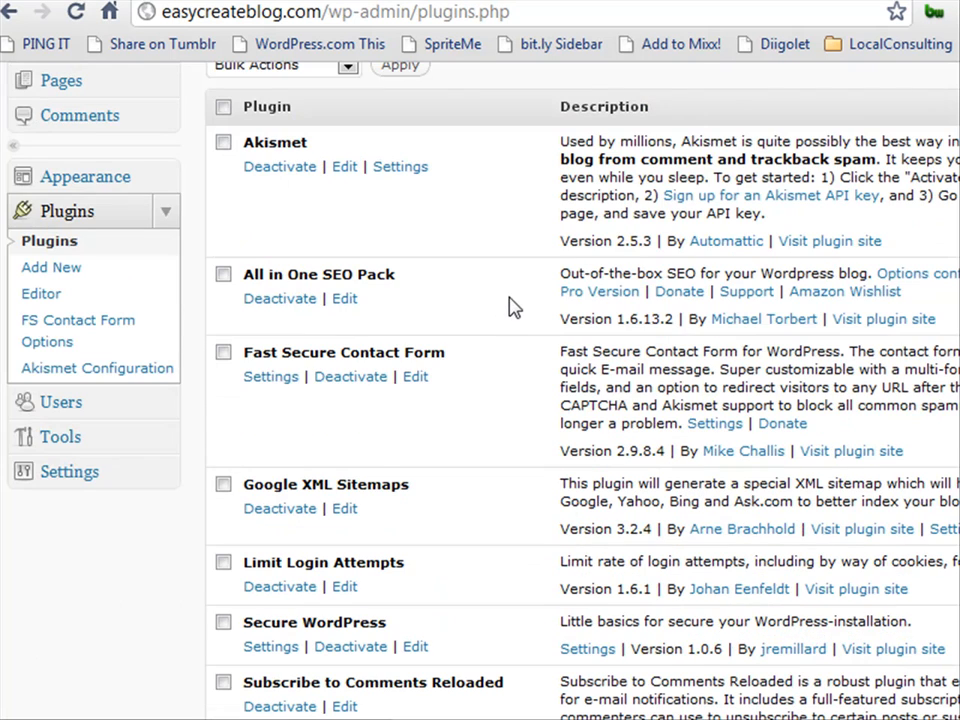
scroll(512, 305, "down", 3)
scroll(516, 305, "down", 2)
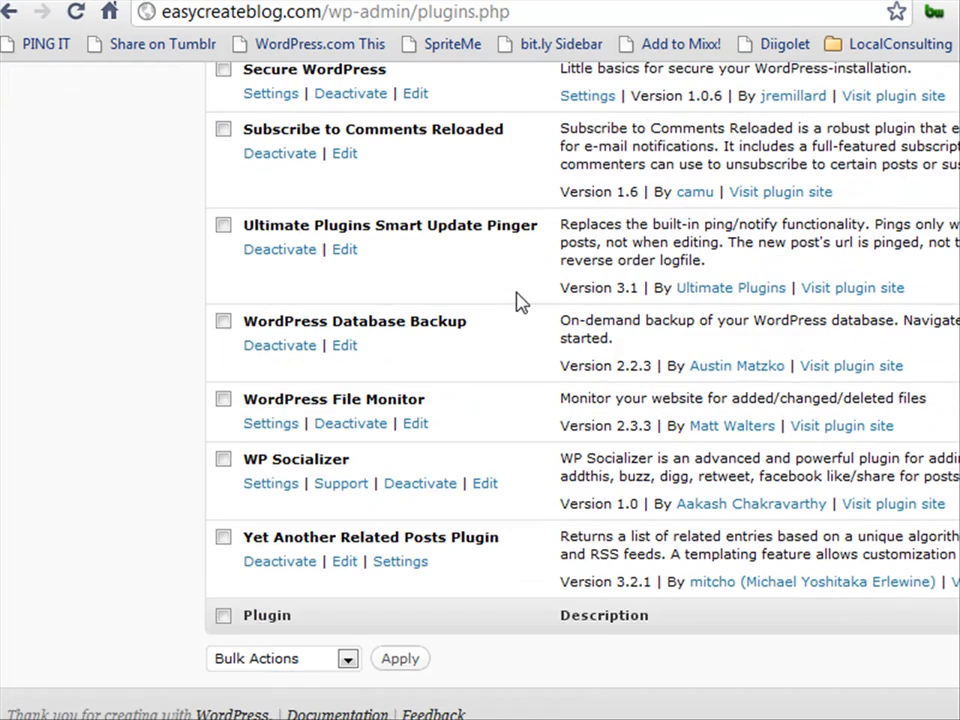
scroll(520, 304, "up", 10)
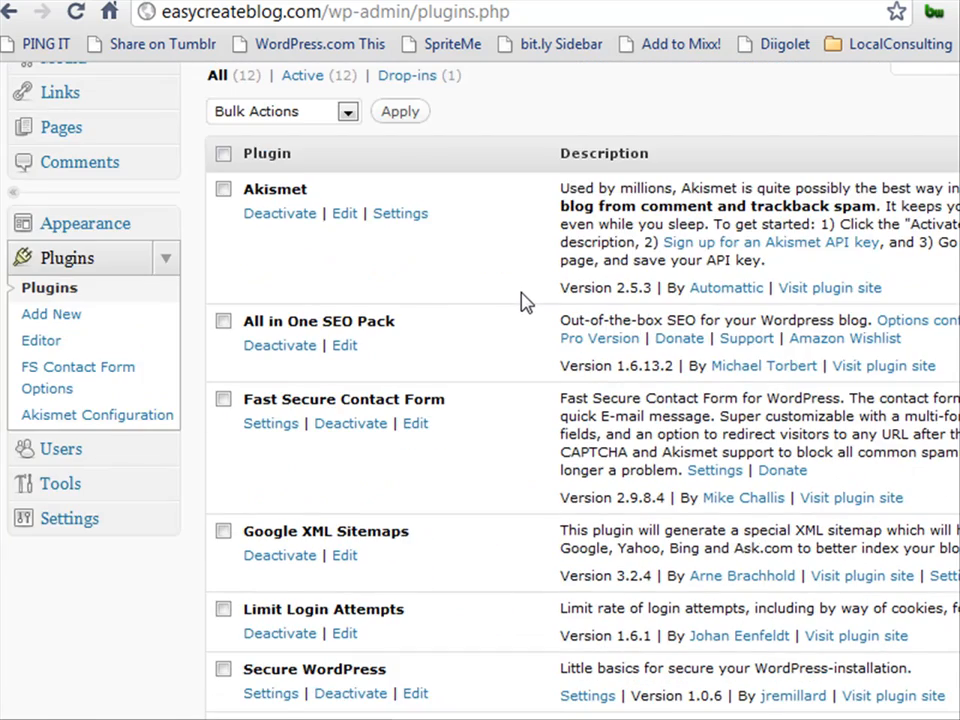
scroll(522, 302, "up", 2)
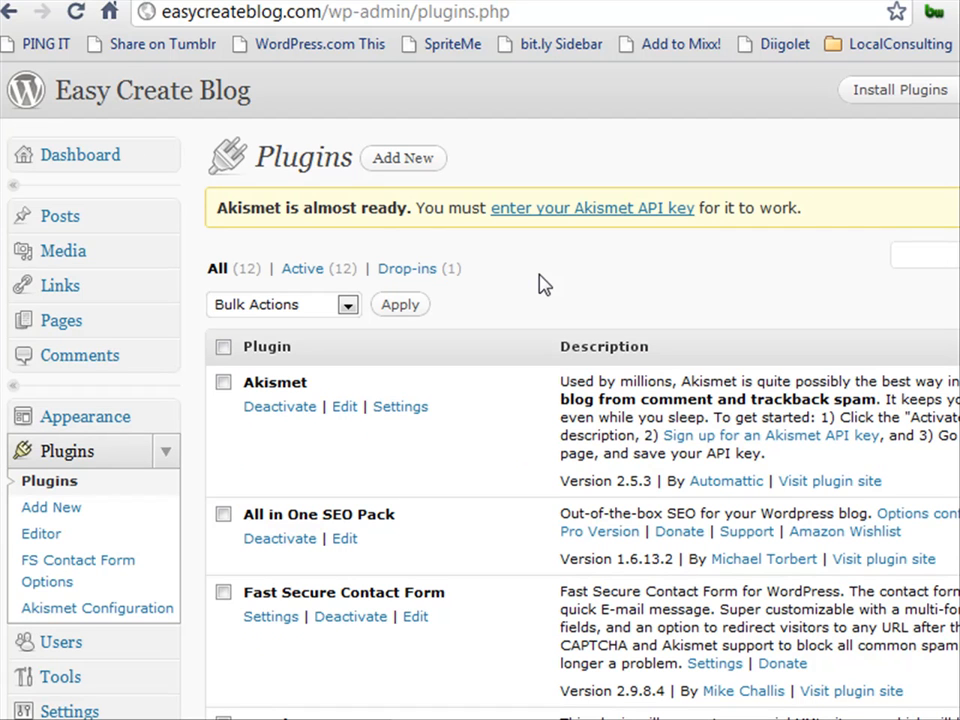
Open Appearance > Themes and review current PrimePress SEO 1.4.1, plus 2010 Weaver and Twenty Ten.
left_click(170, 418)
left_click(47, 450)
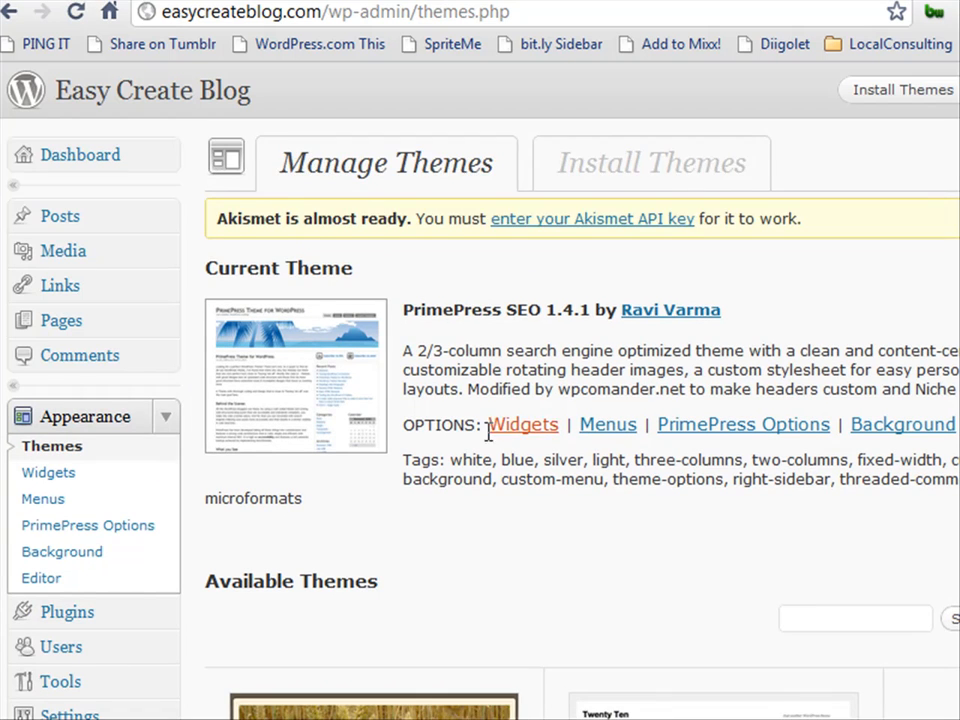
scroll(445, 428, "down", 3)
scroll(499, 381, "down", 2)
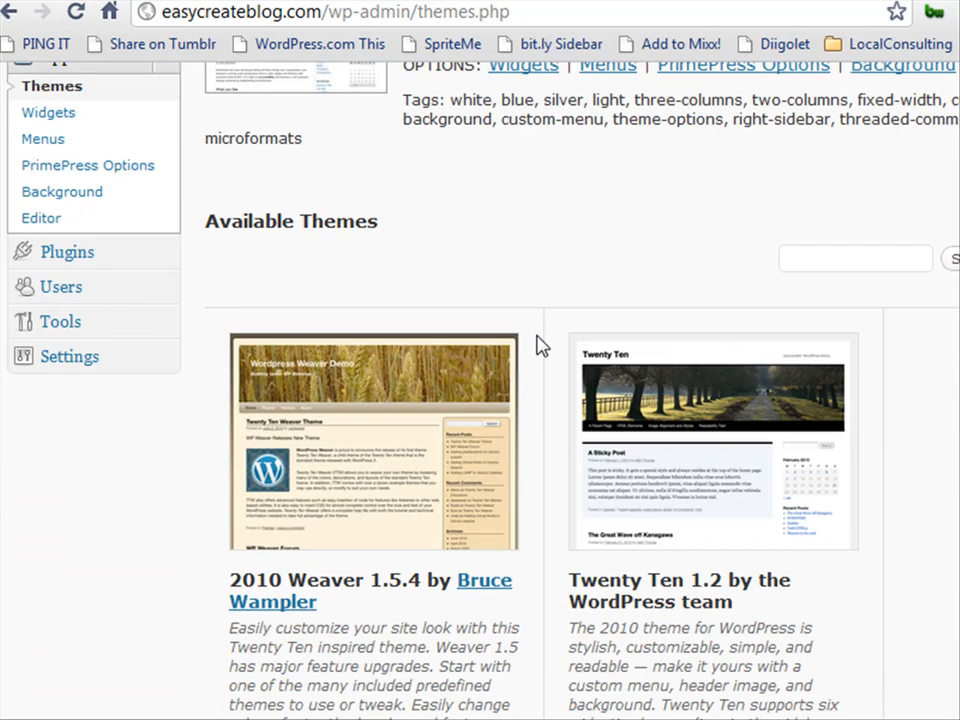
scroll(539, 350, "up", 2)
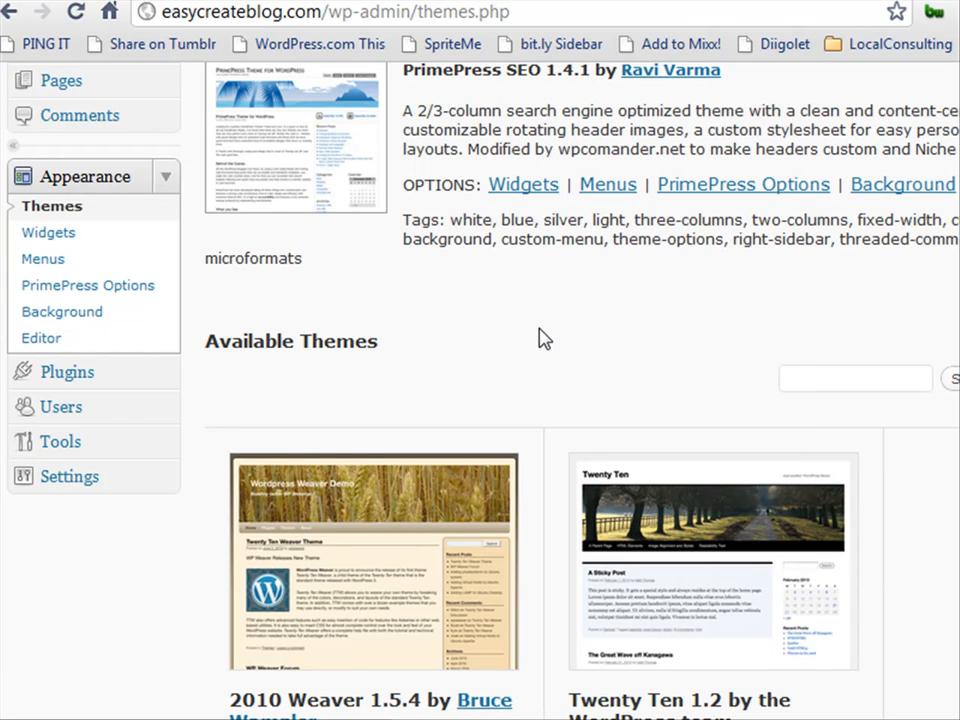
scroll(539, 340, "up", 2)
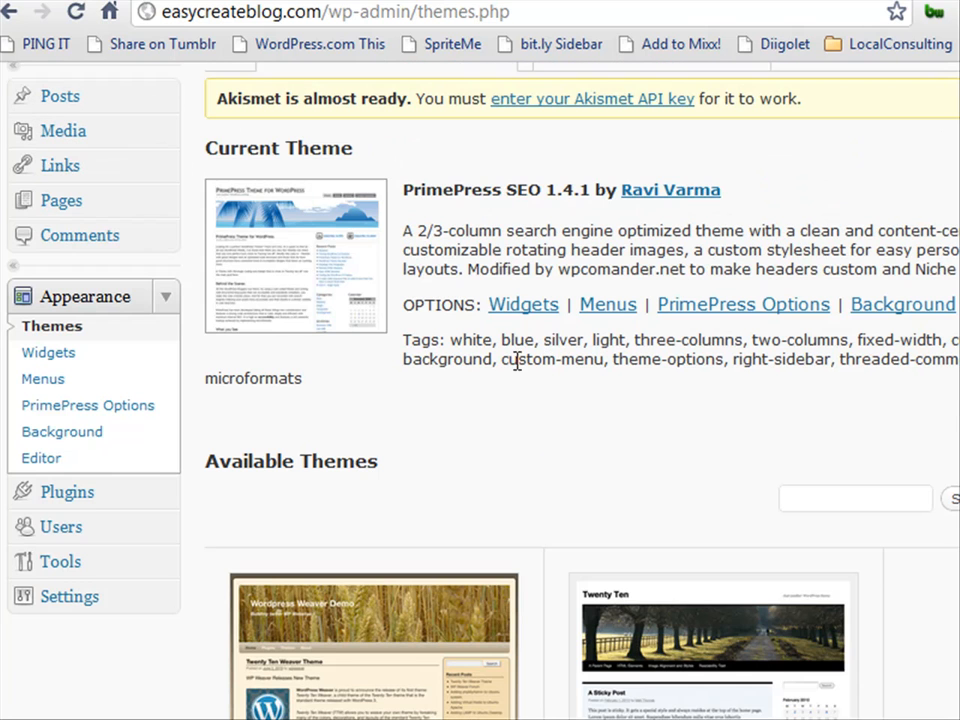